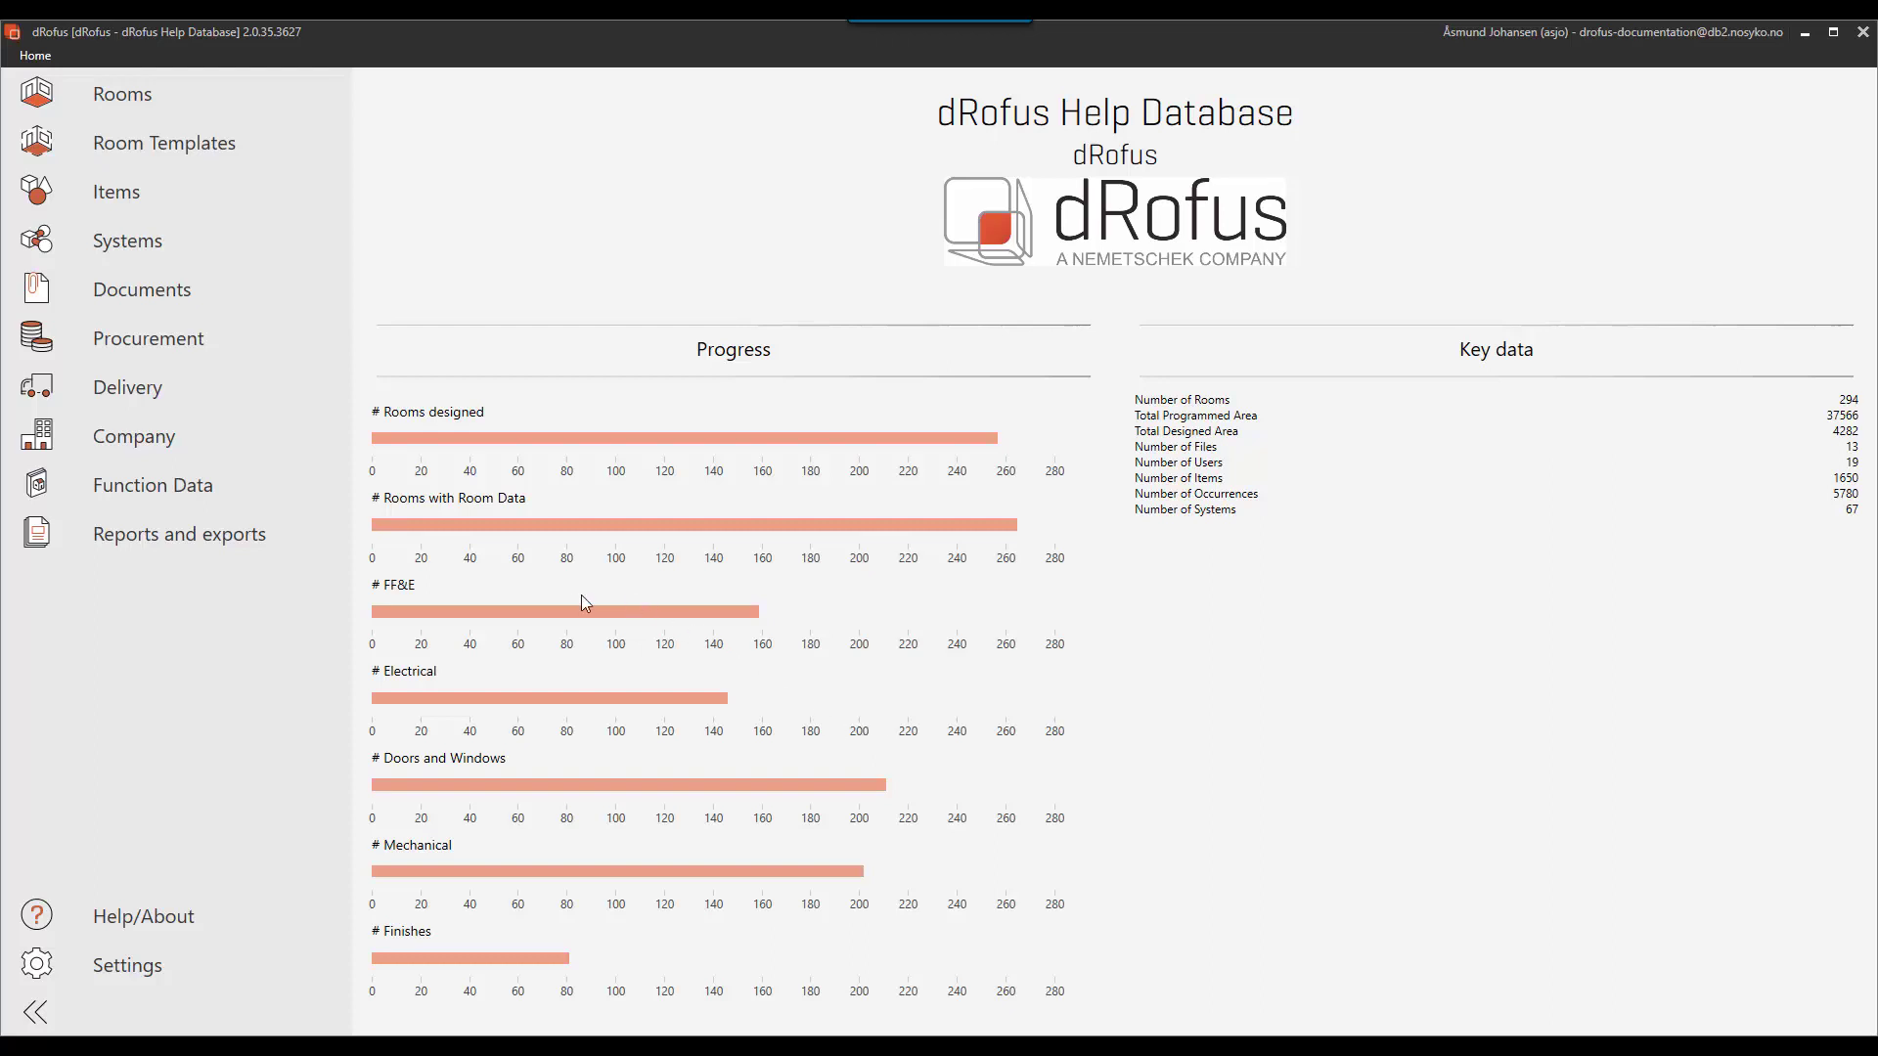
# Open the Items in Room export under Reports and exports > Excel exports
pyautogui.moveTo(812, 597)
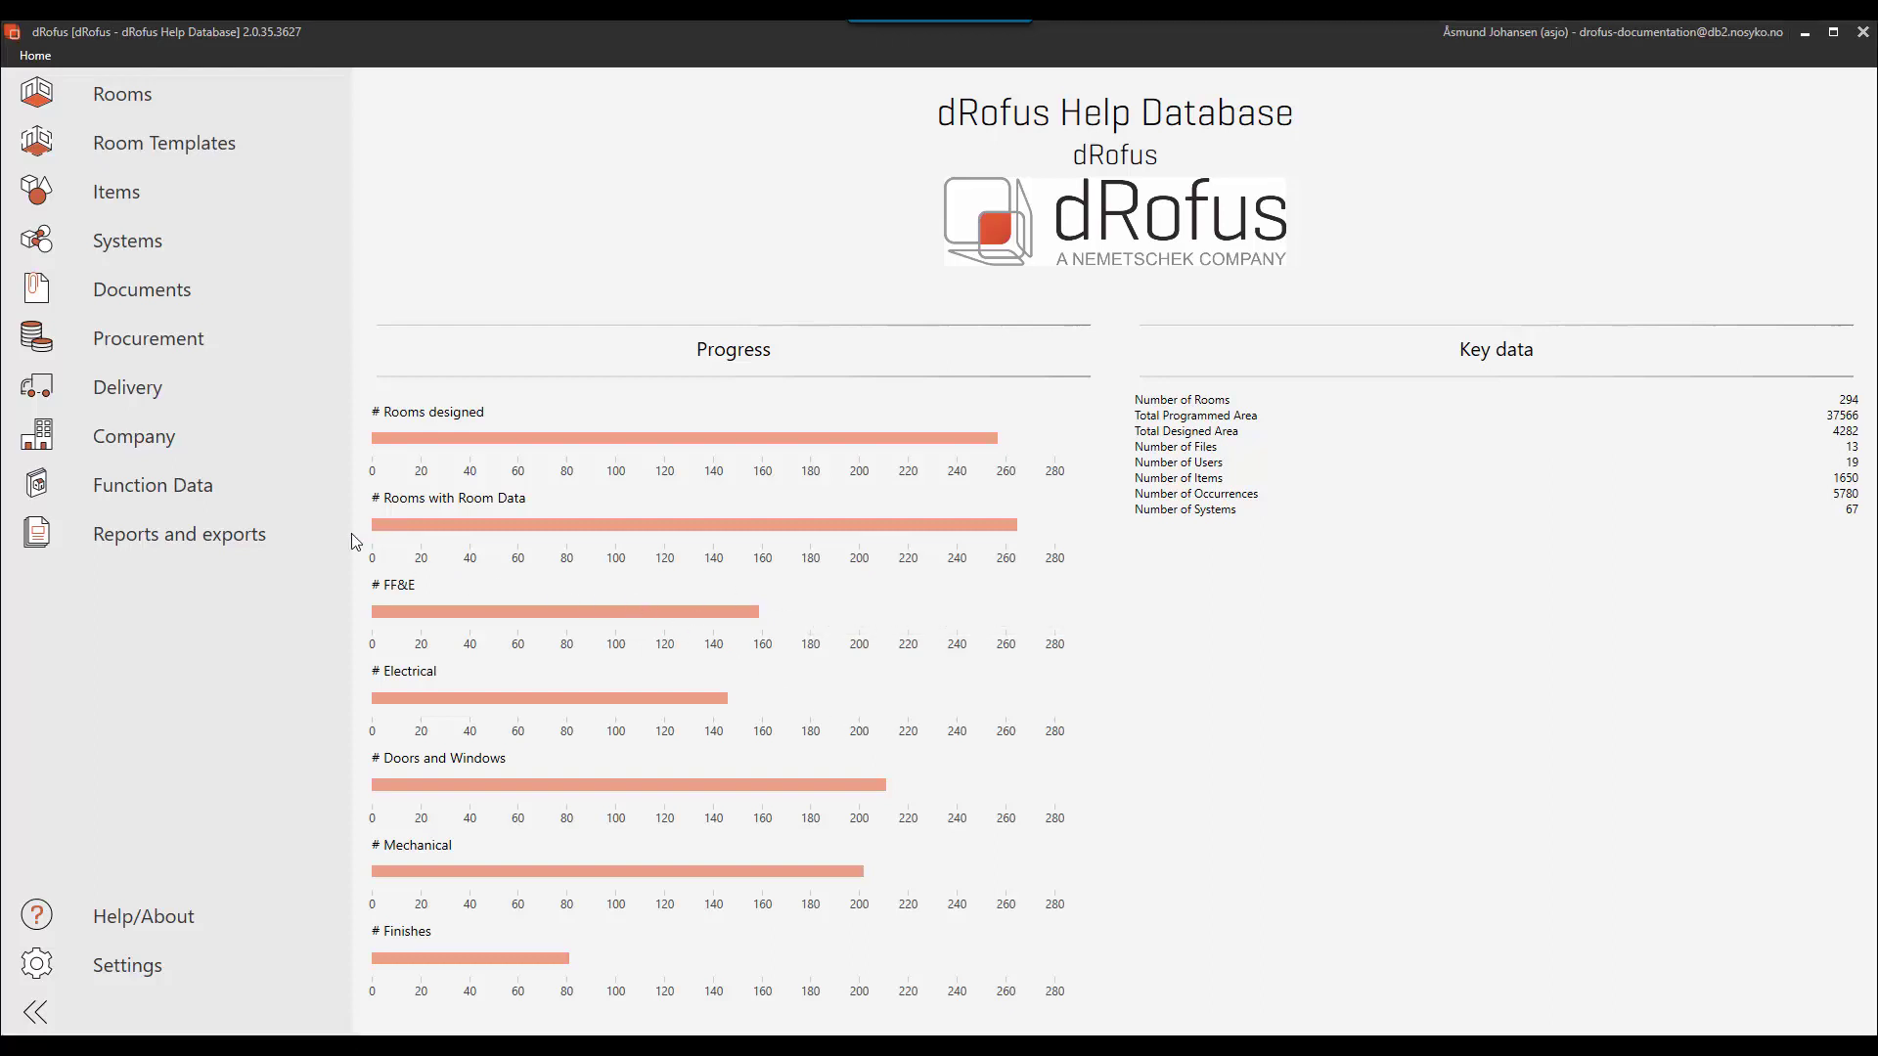
pyautogui.click(235, 541)
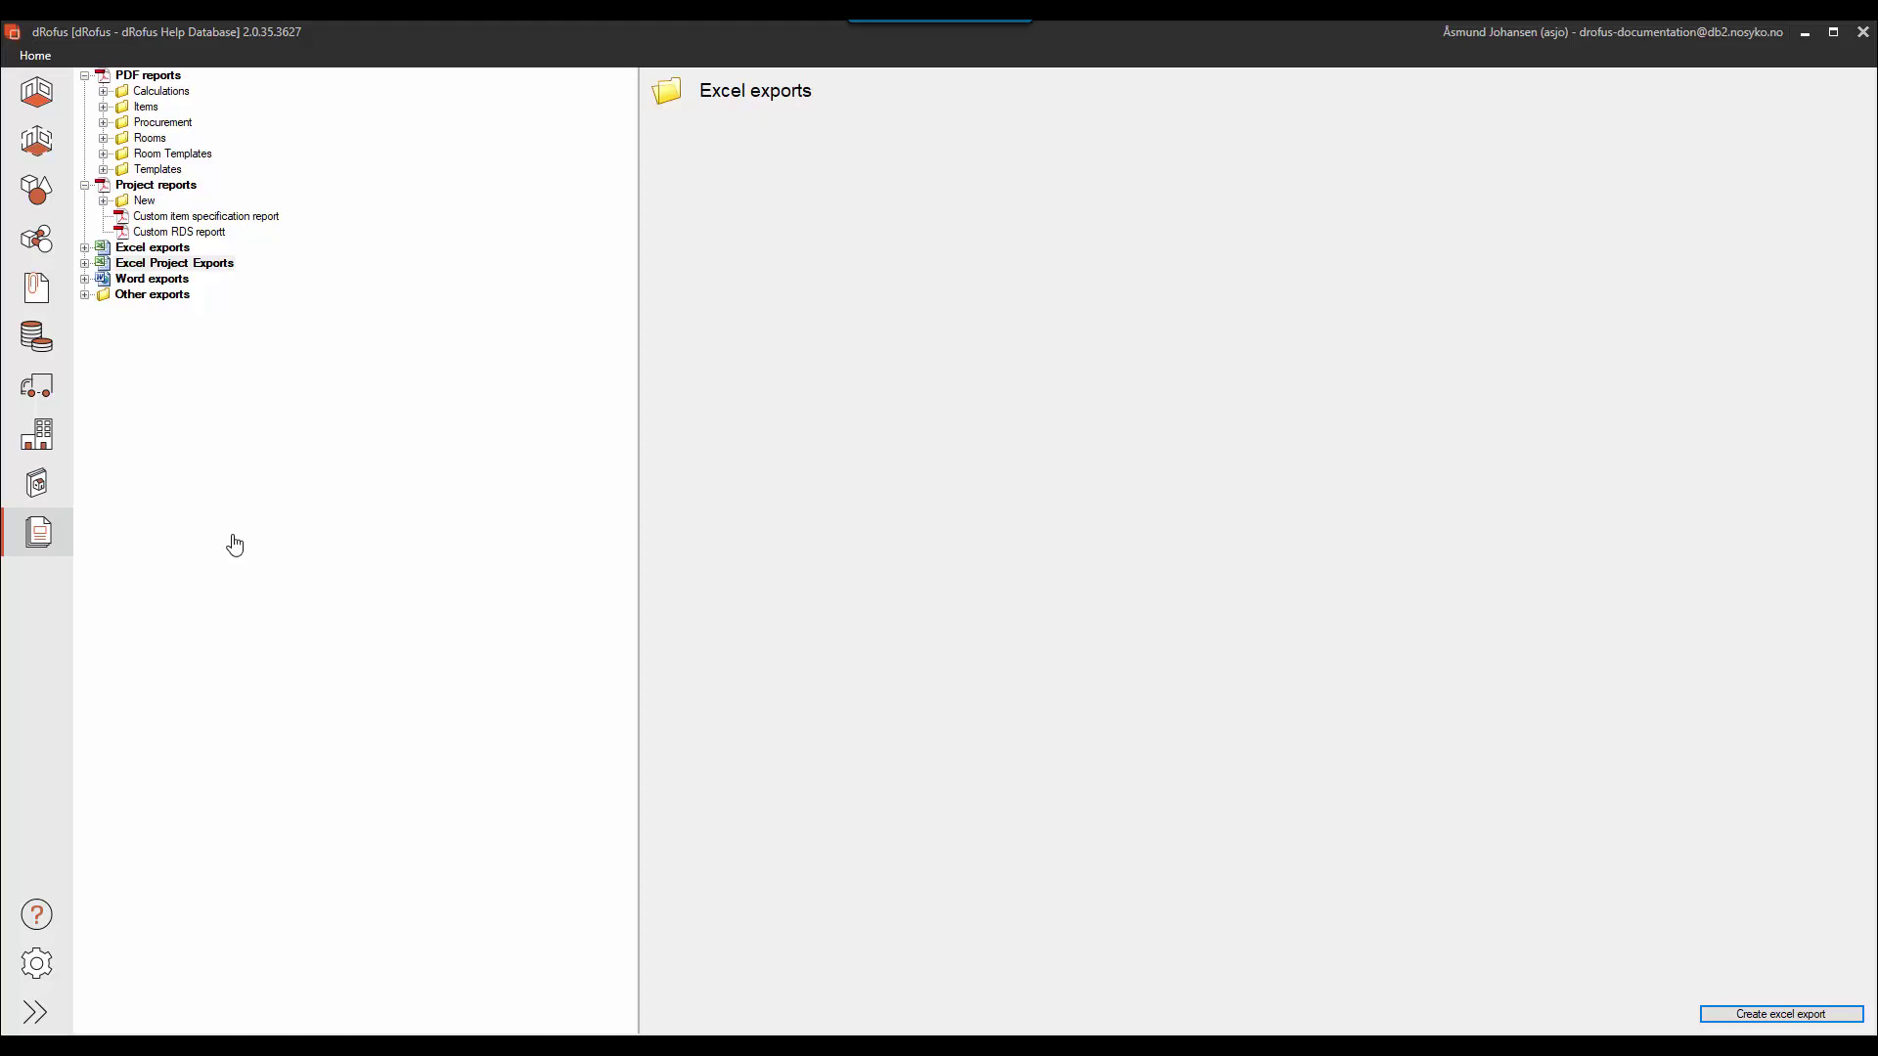
pyautogui.click(153, 251)
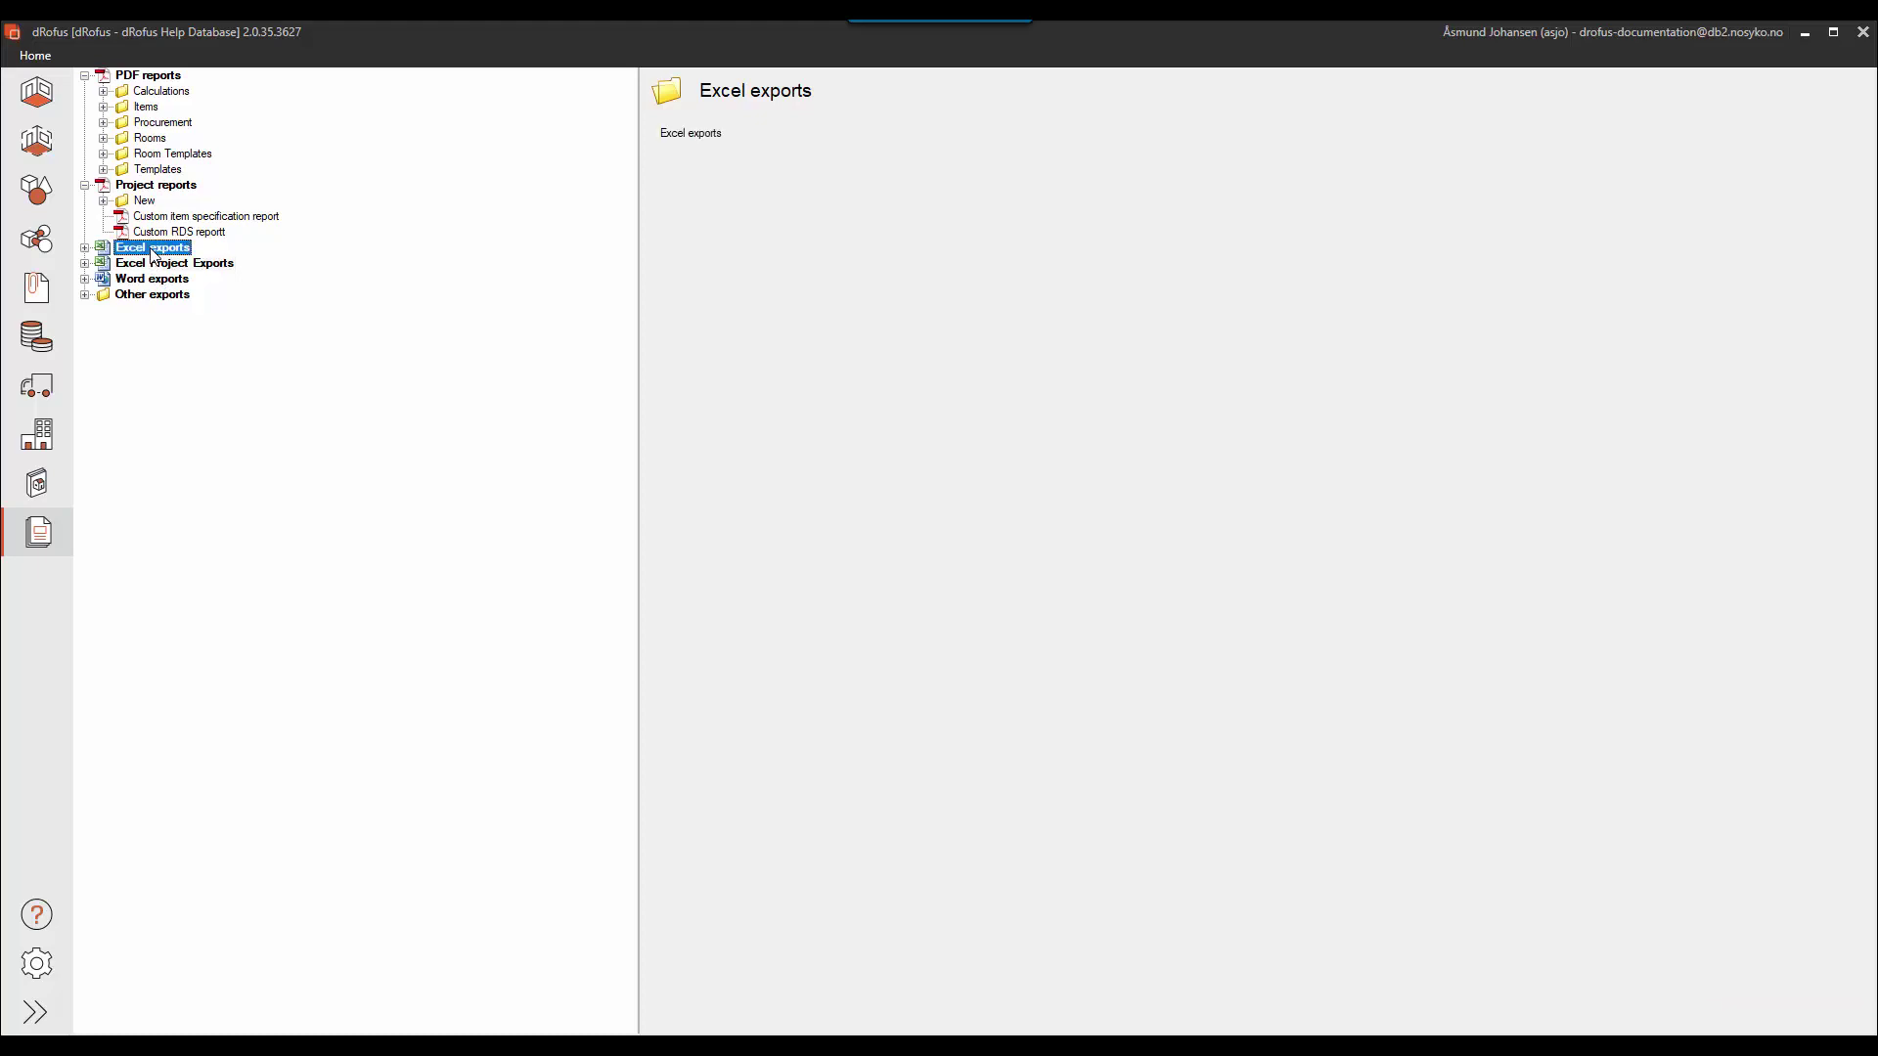
pyautogui.click(85, 248)
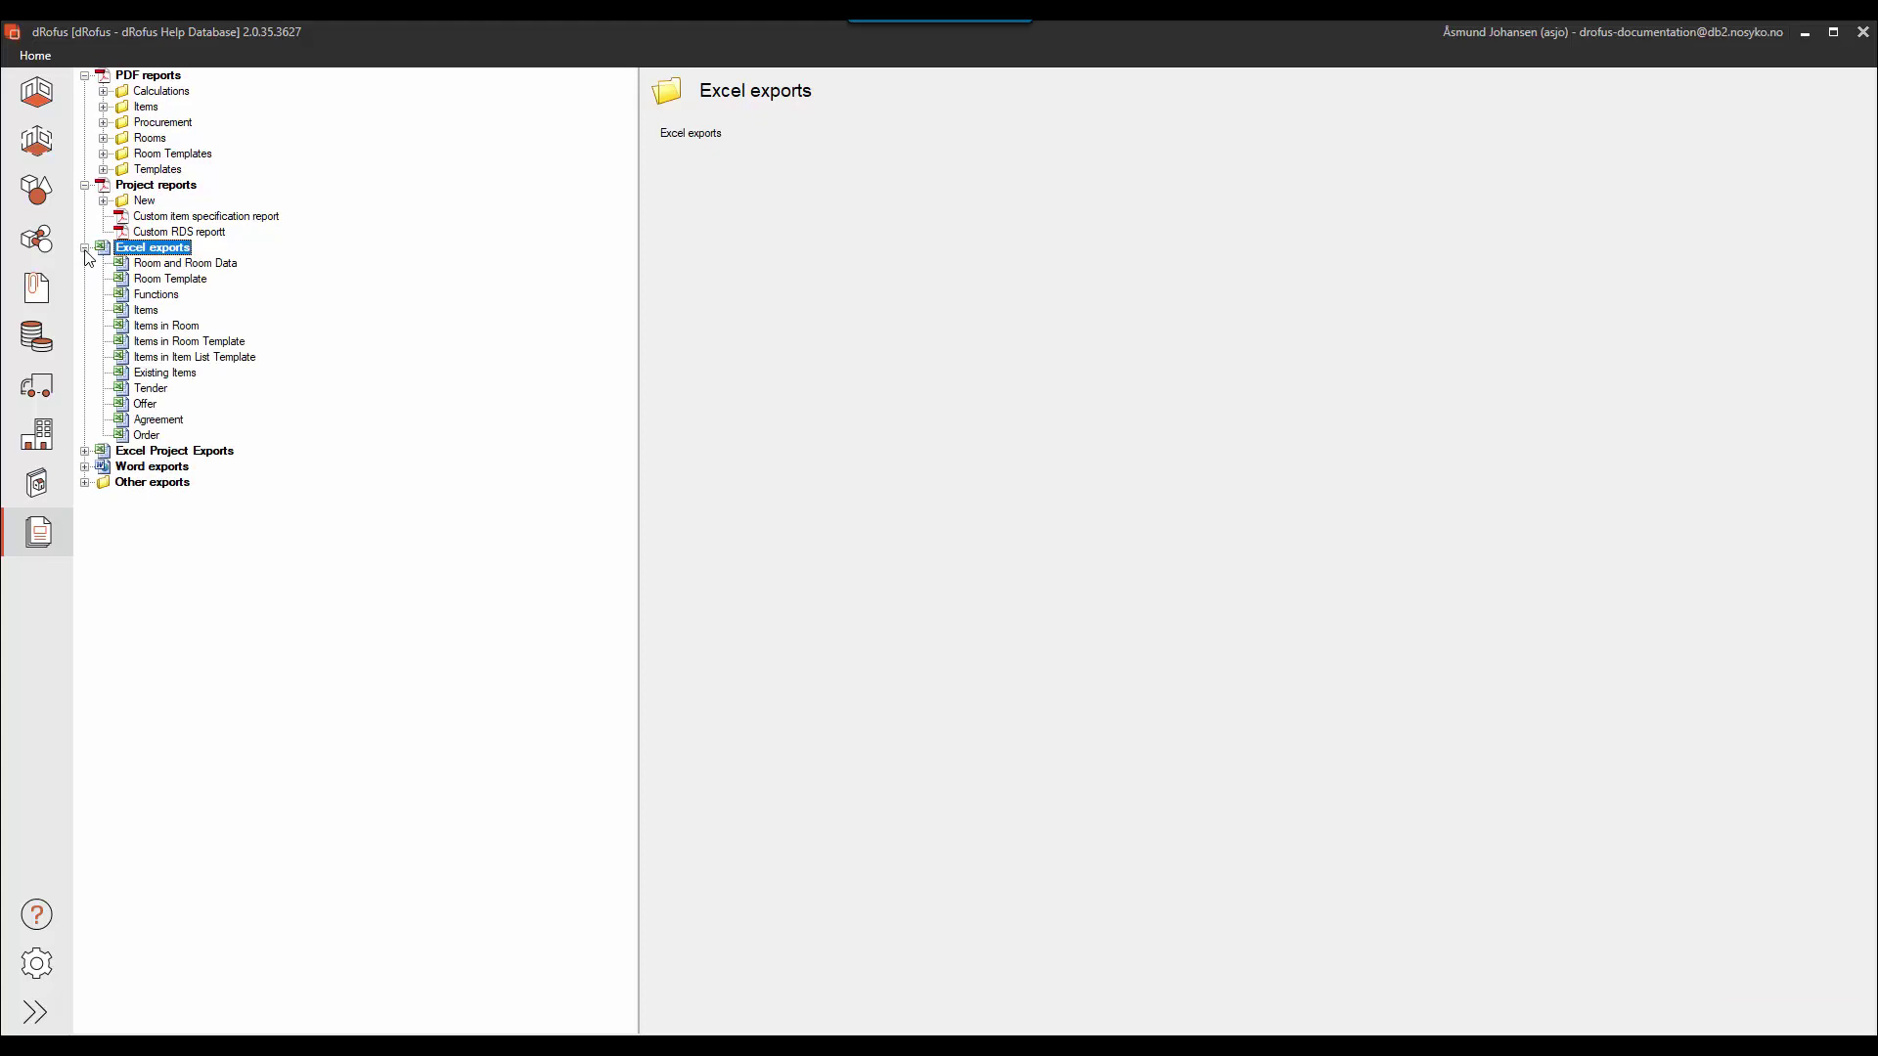
pyautogui.click(142, 325)
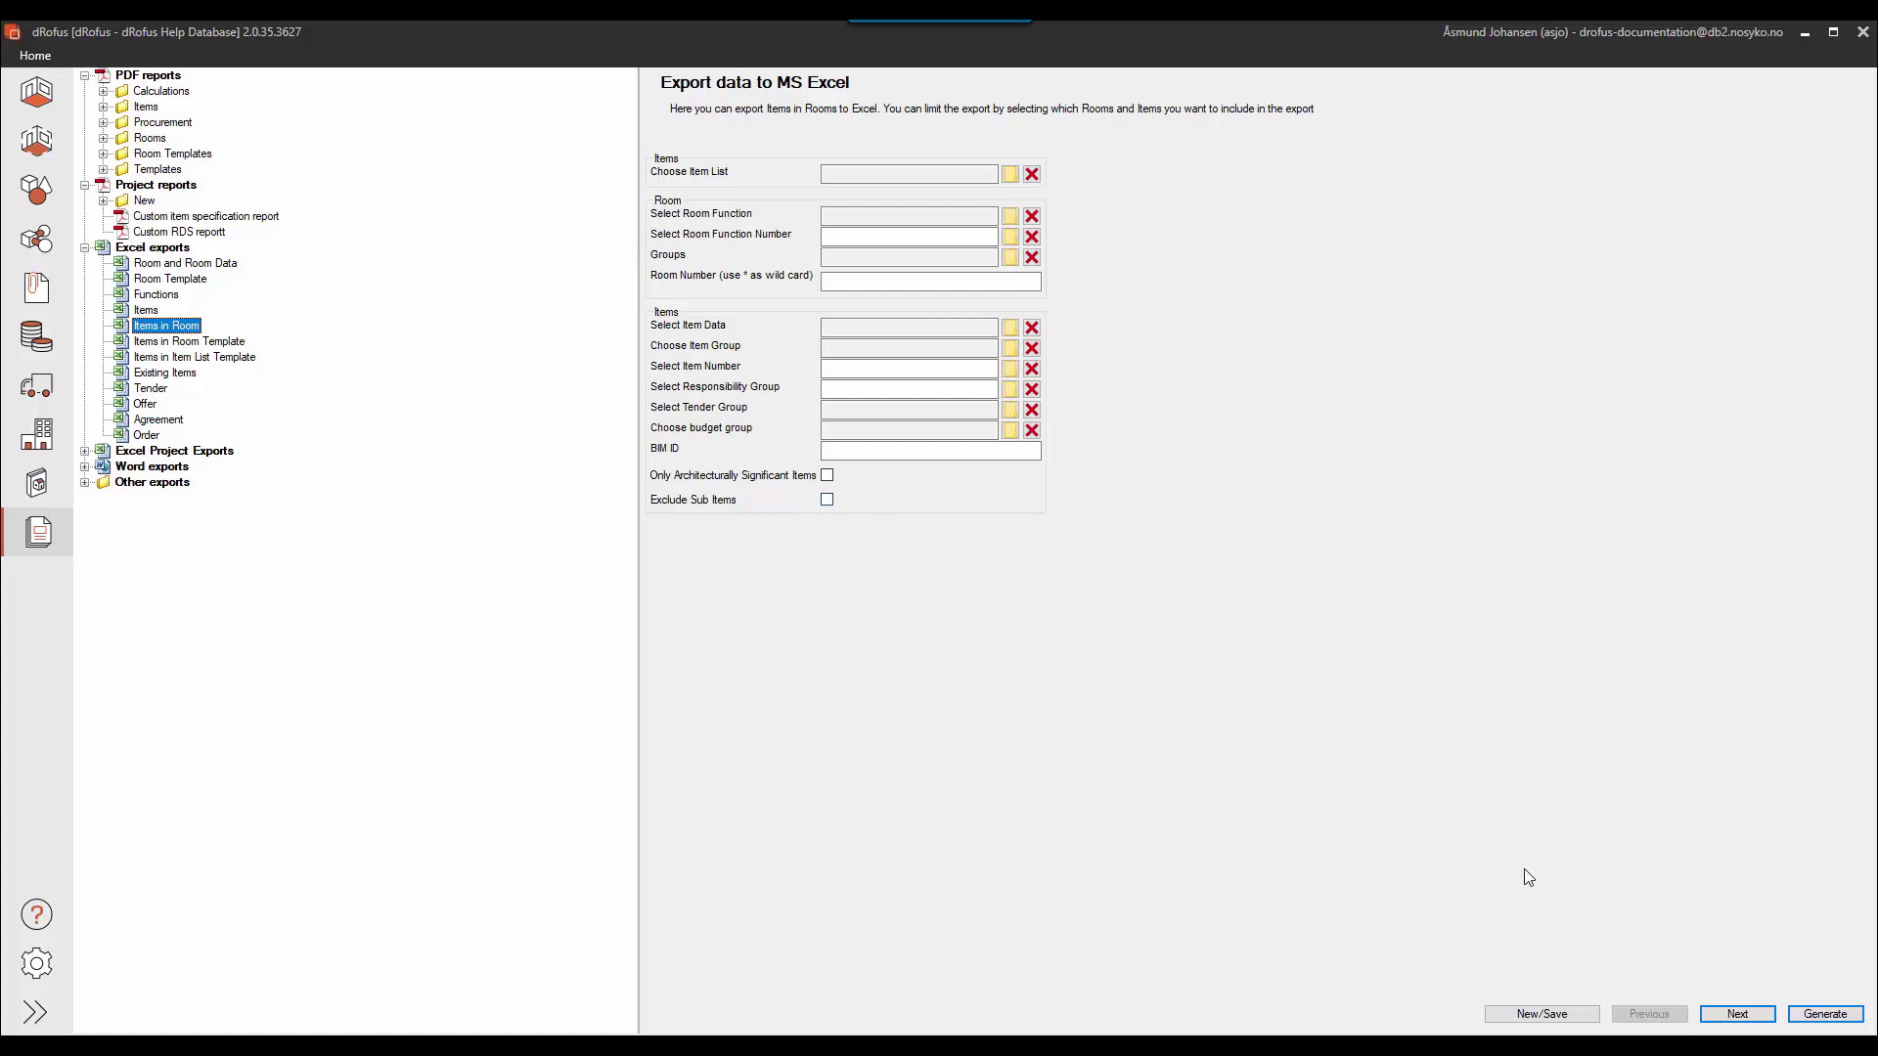
# Add Department (Number) and Department (Name) from the Room fields to the included fields
pyautogui.click(1738, 1014)
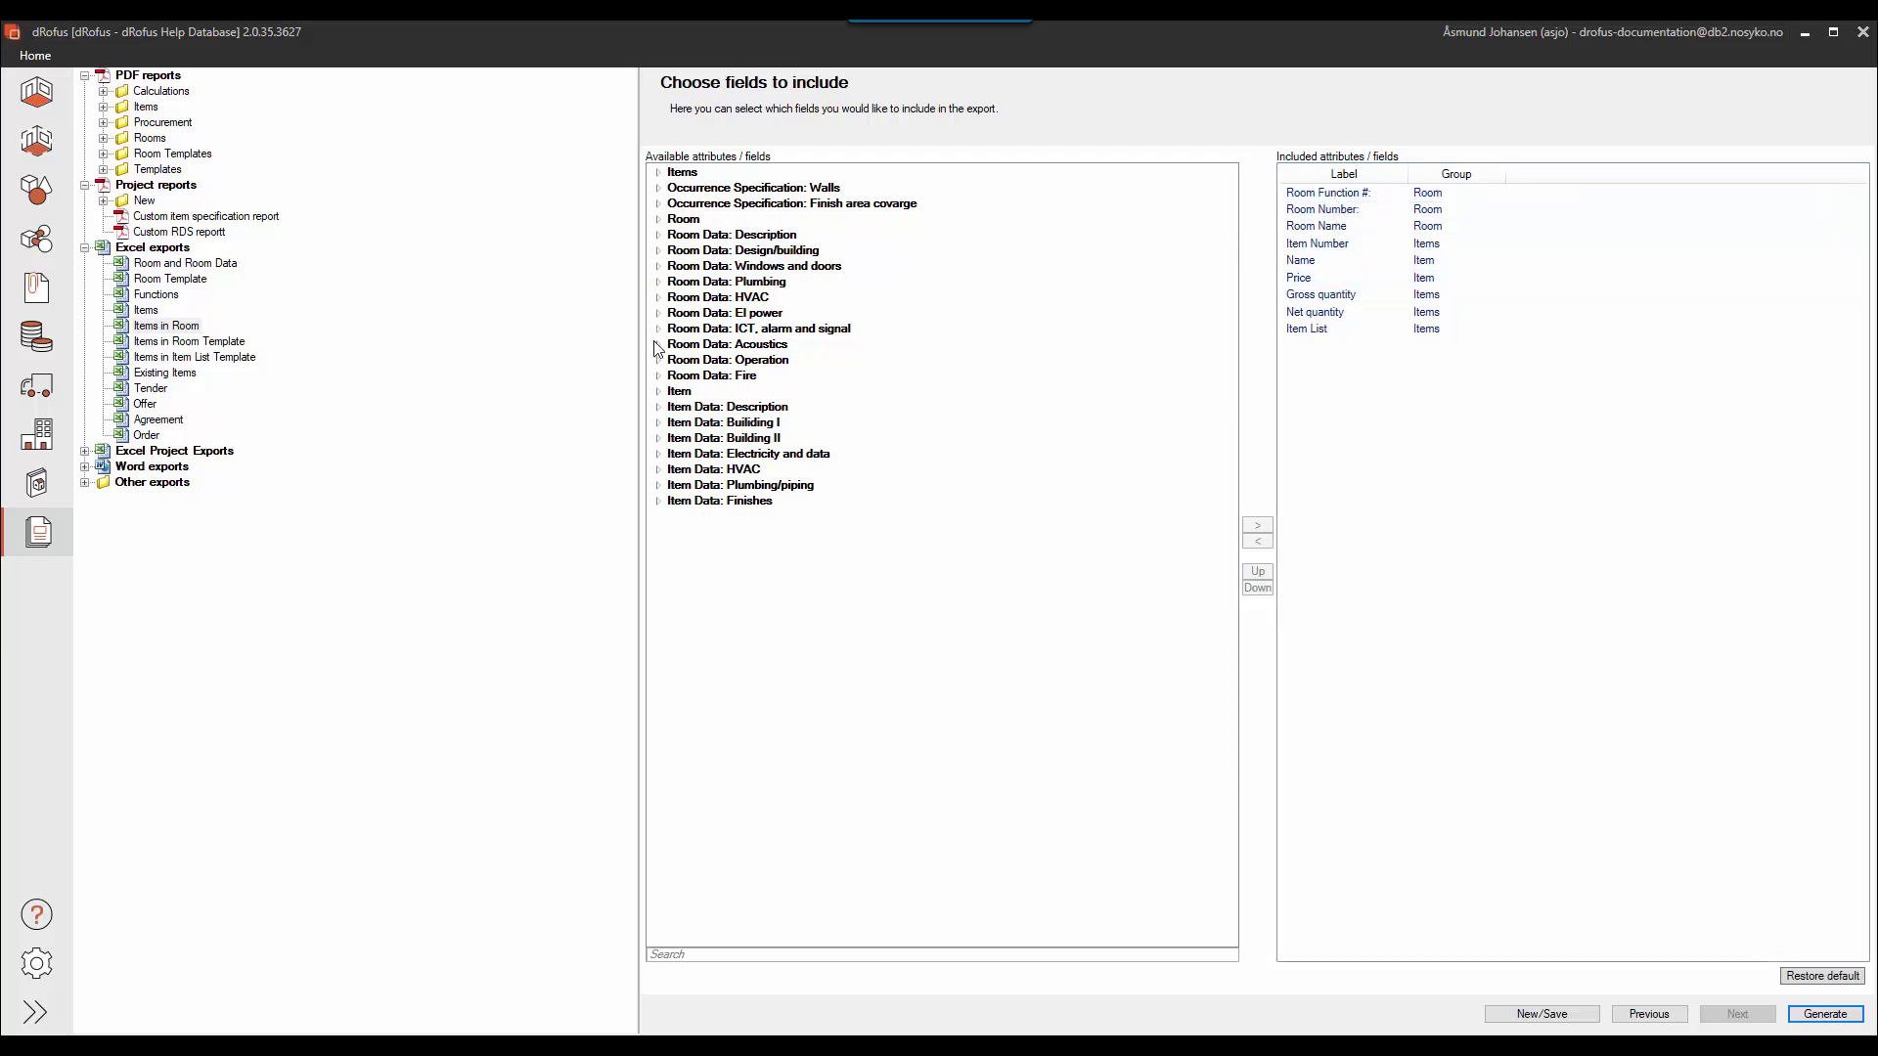
pyautogui.click(658, 219)
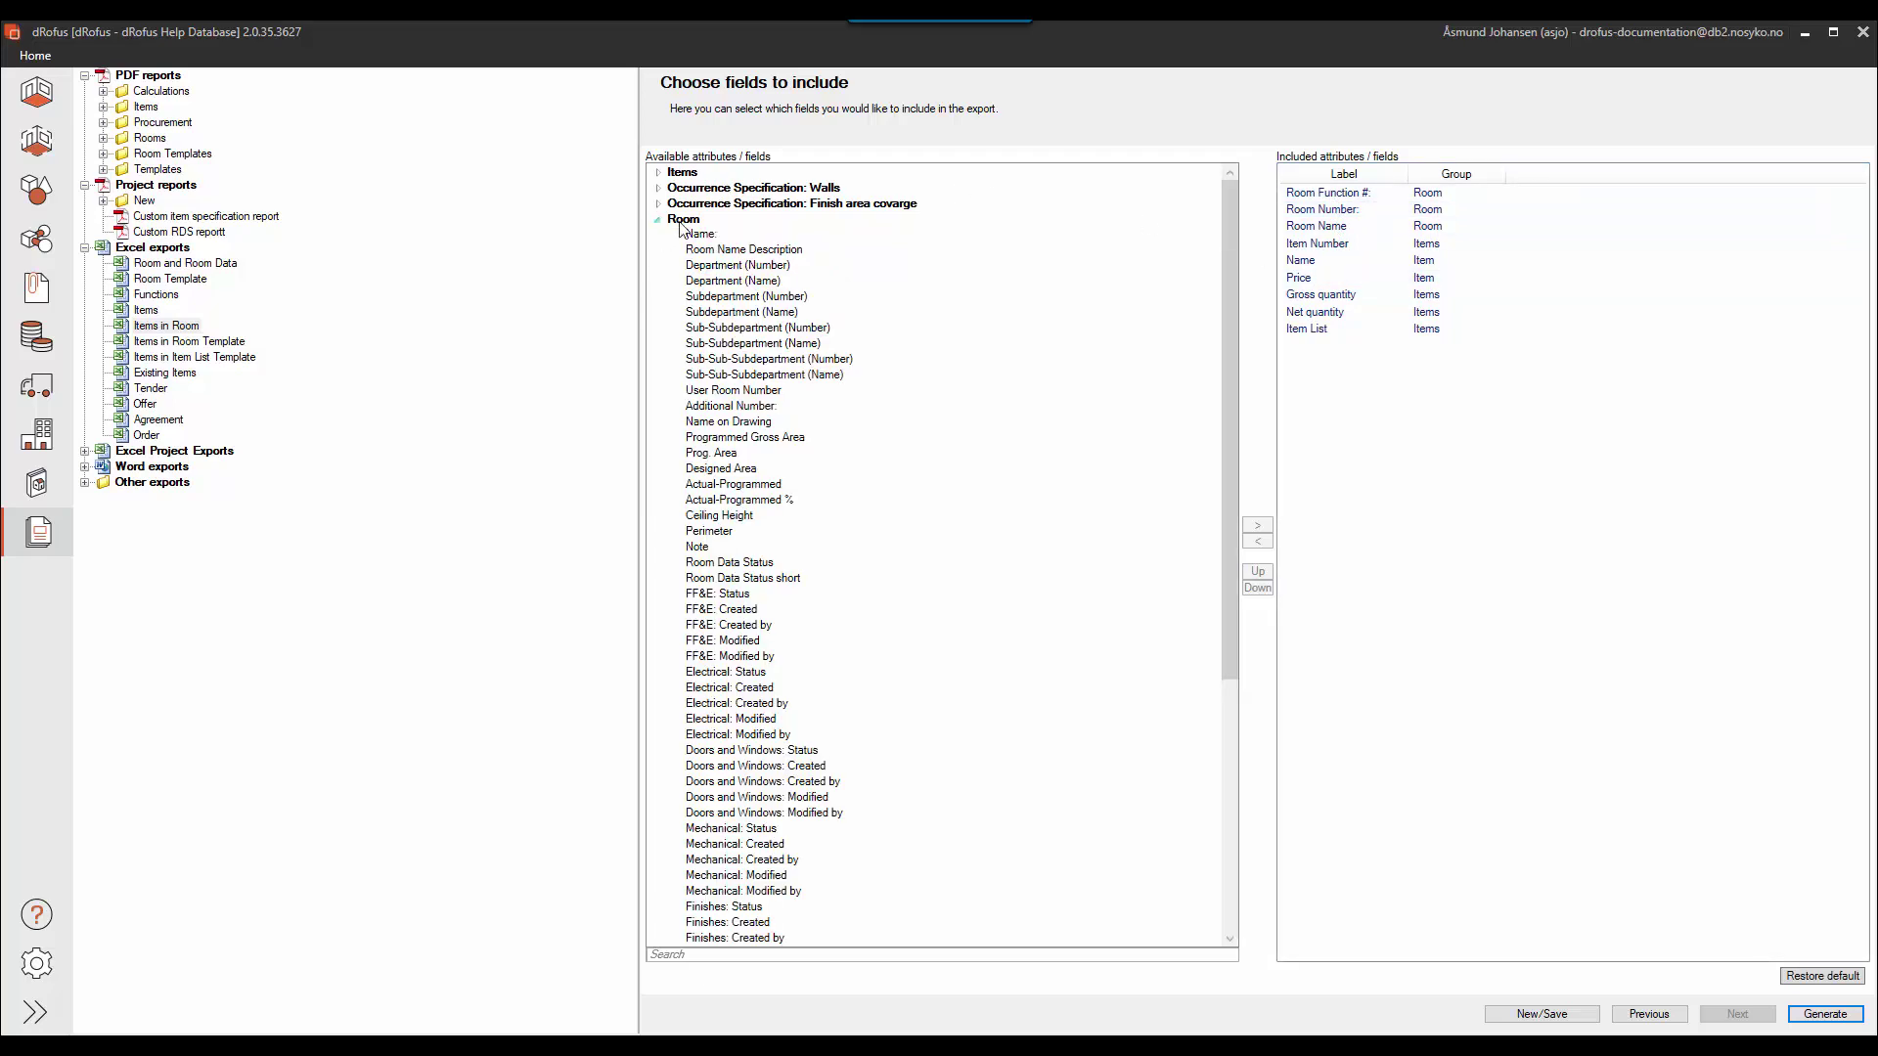
pyautogui.click(735, 266)
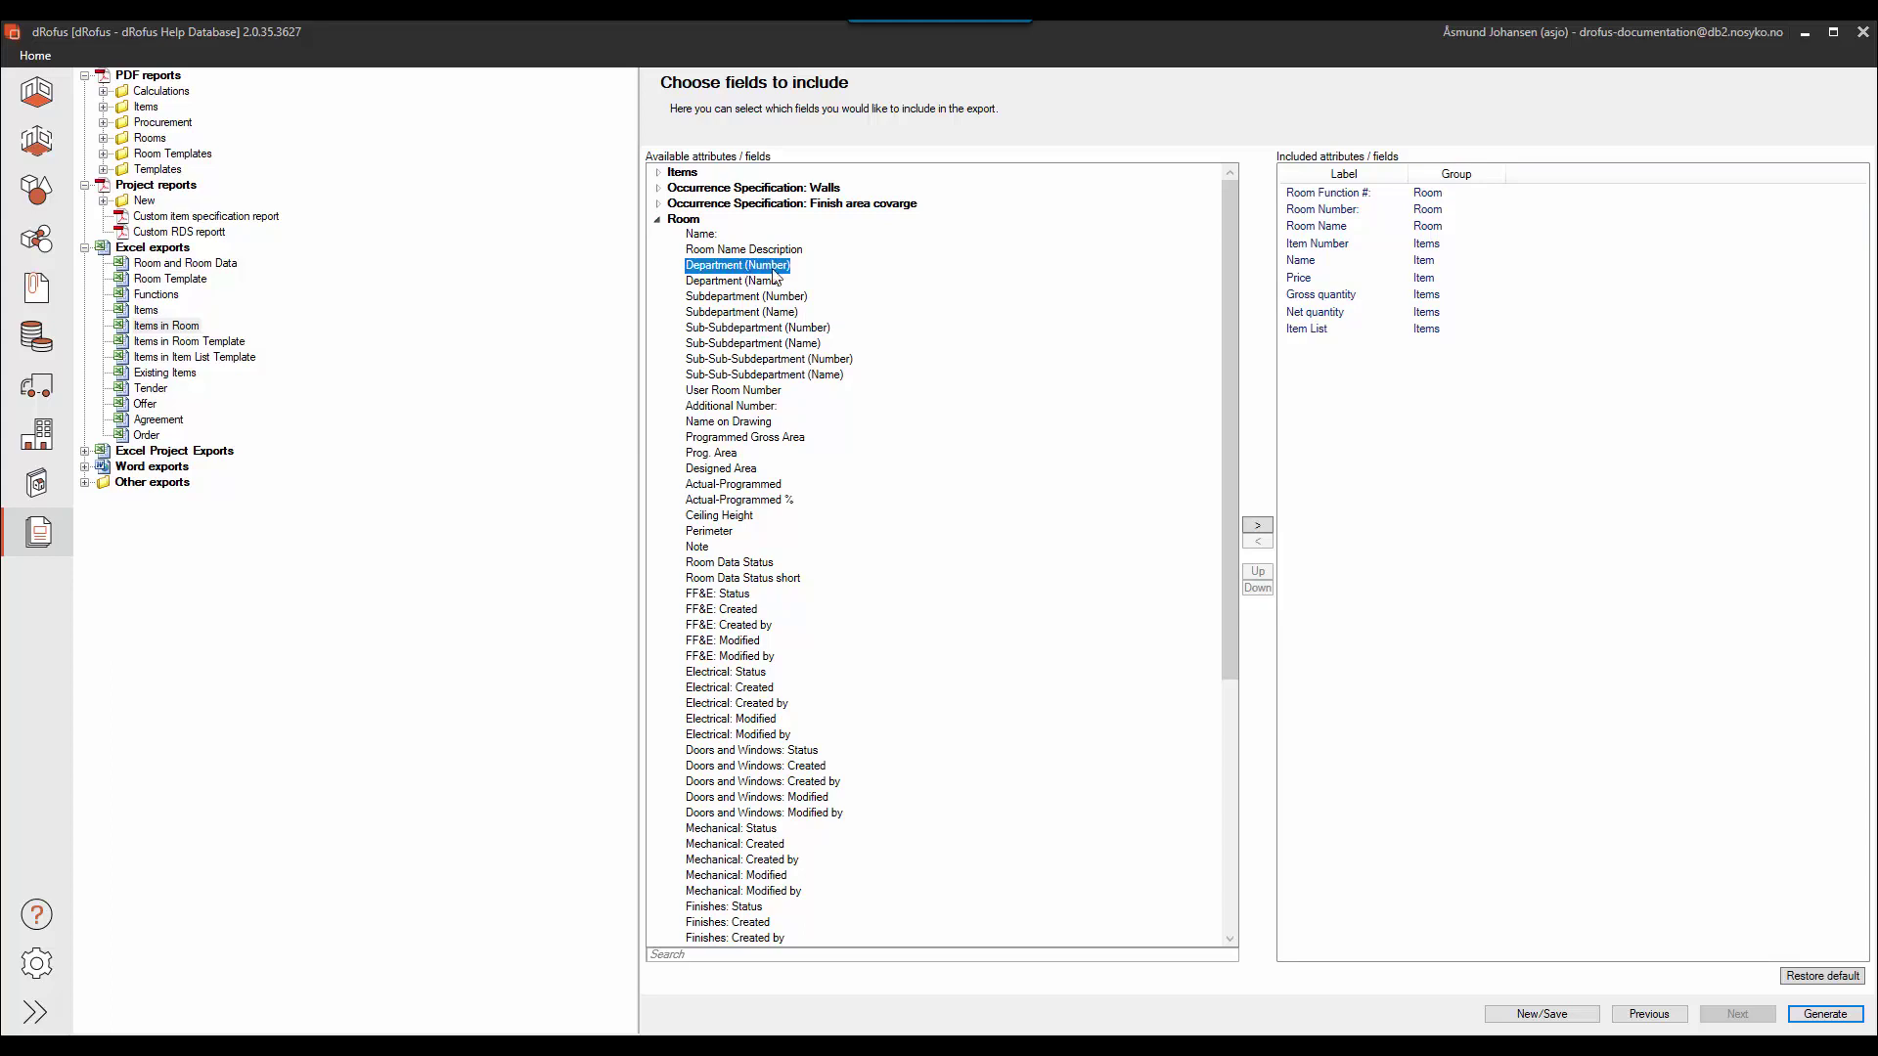
pyautogui.doubleClick(743, 267)
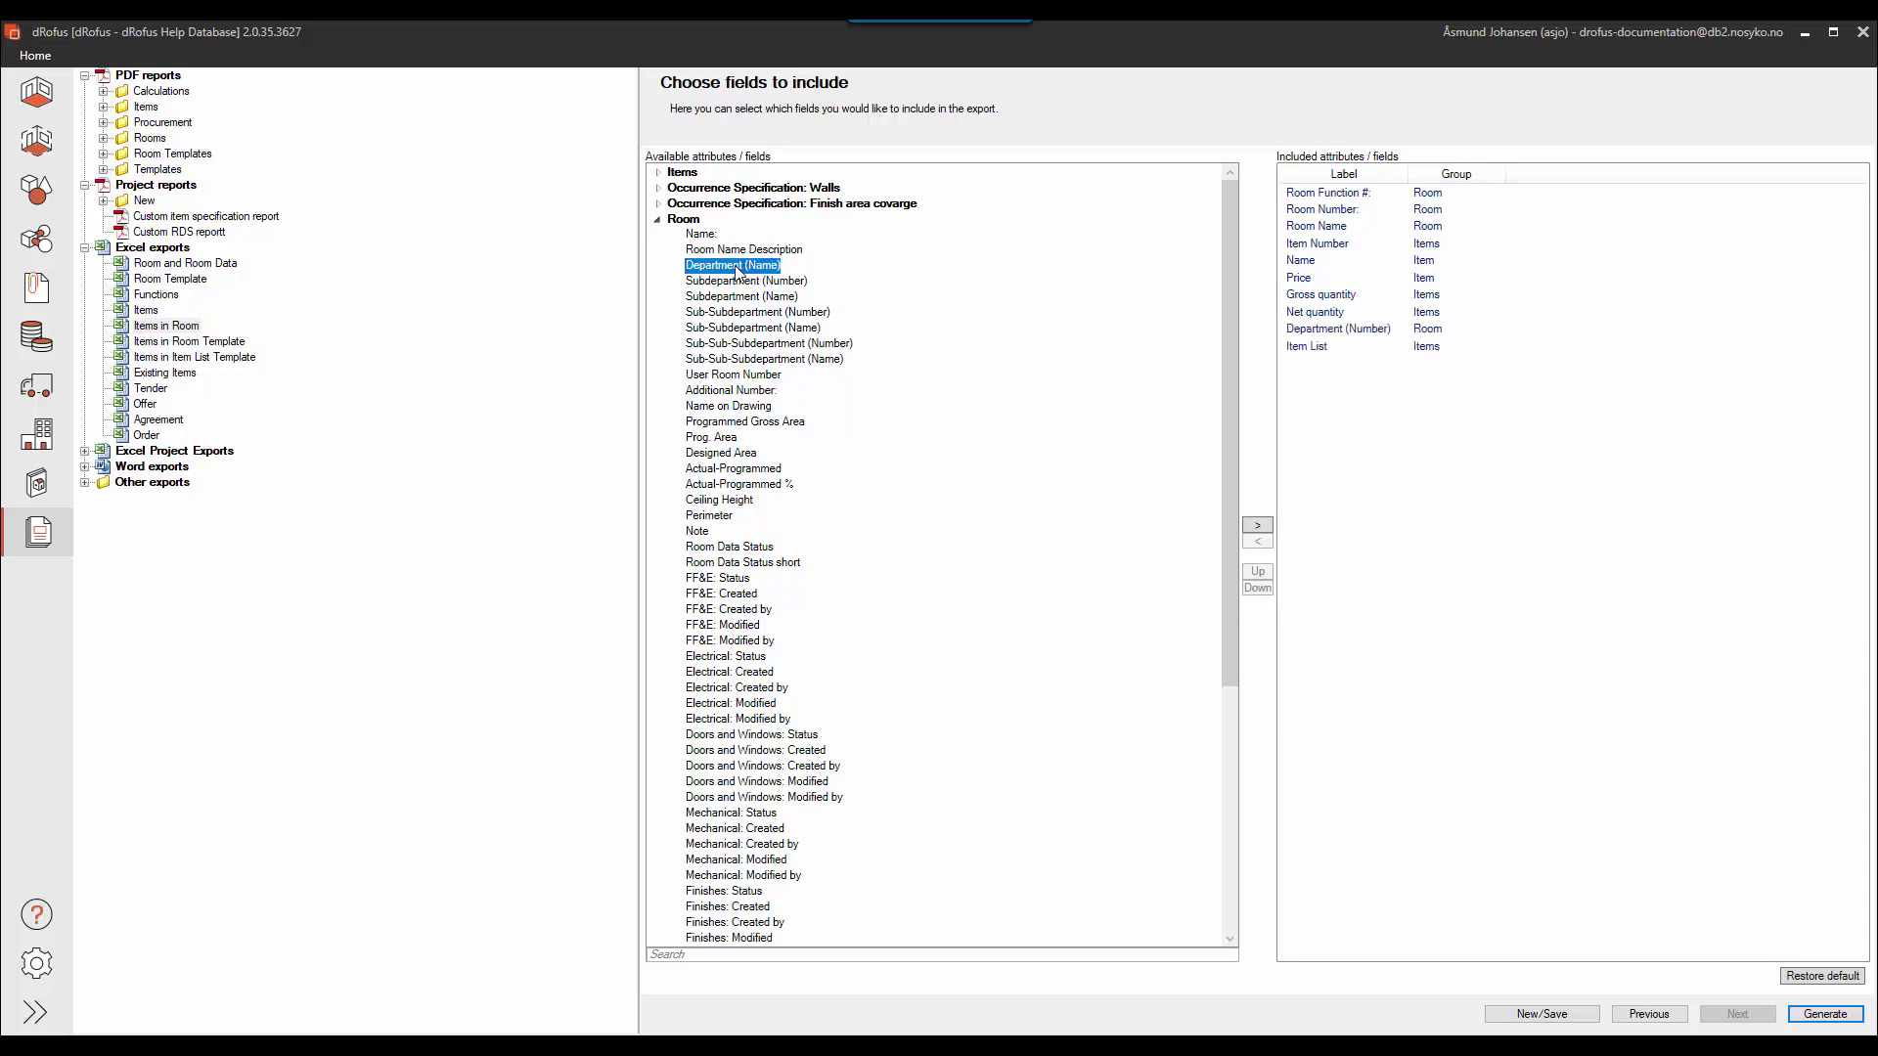
pyautogui.doubleClick(738, 267)
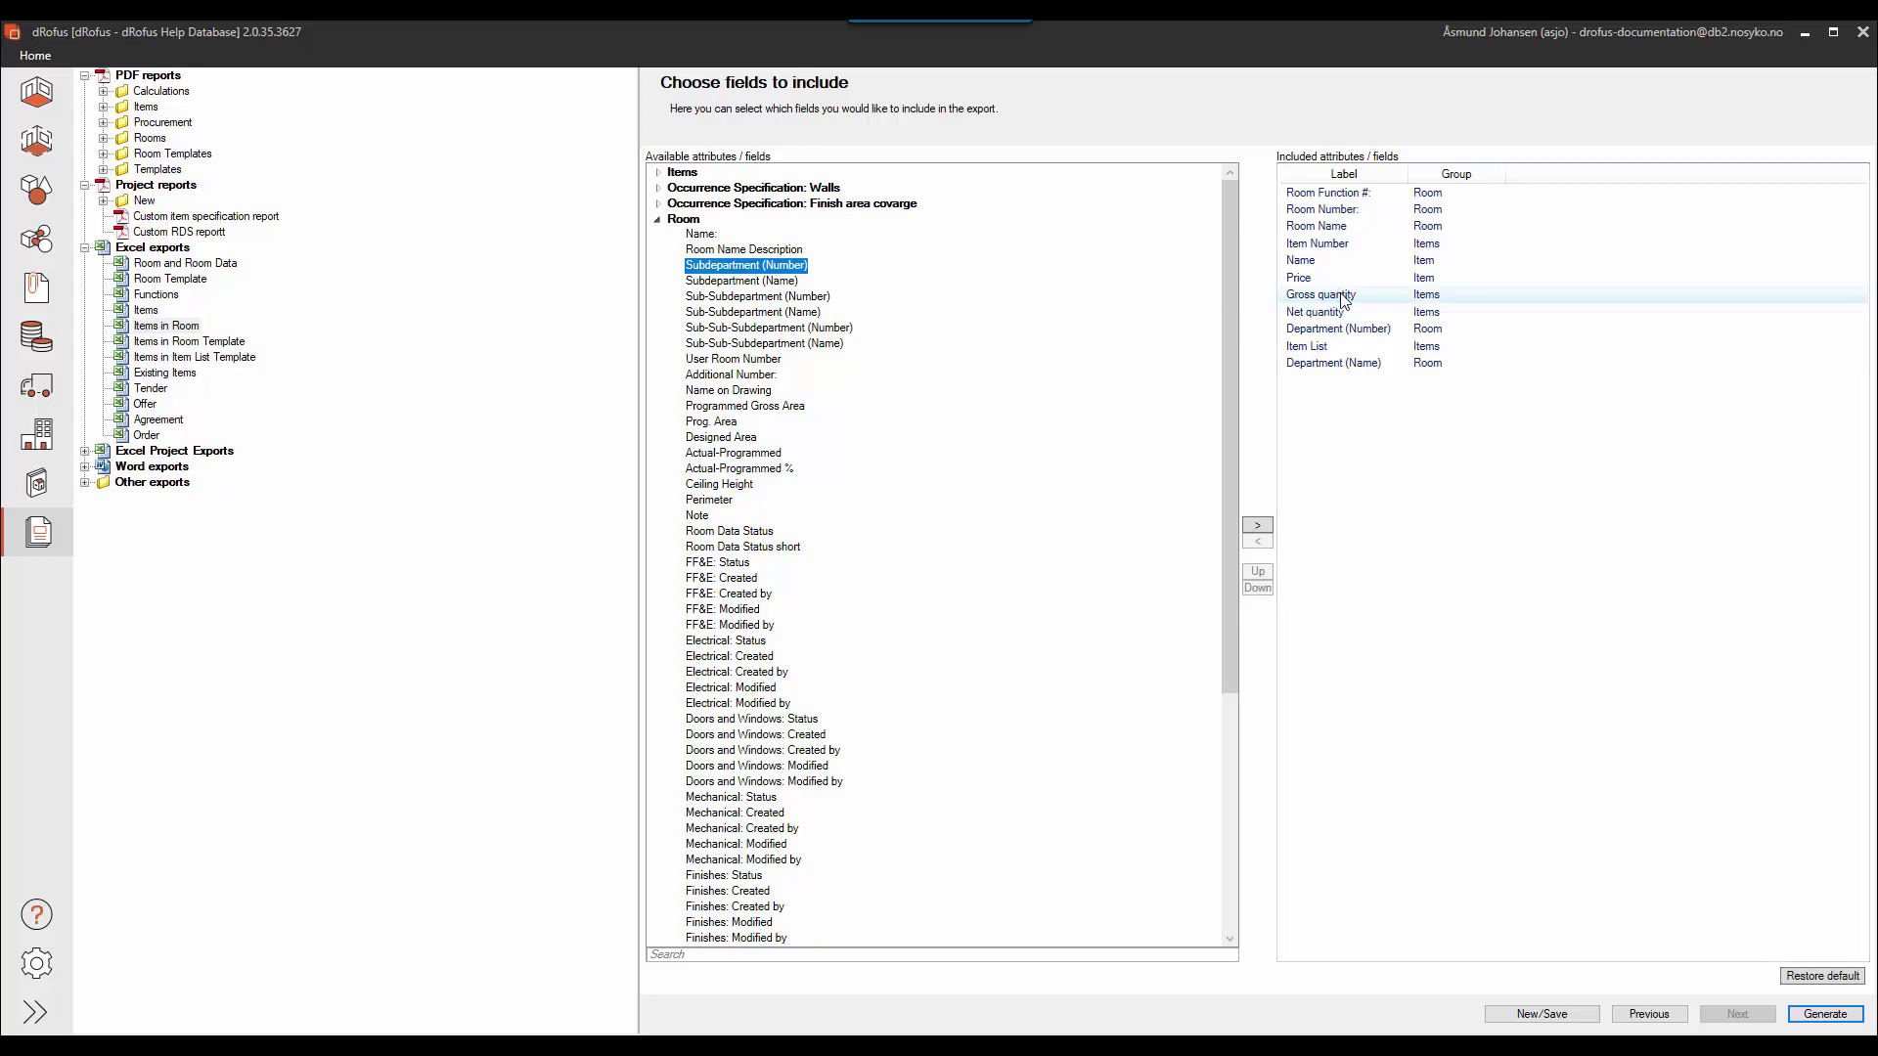
# Move Department (Number) and Department (Name) to the top of the included fields list
pyautogui.click(1338, 329)
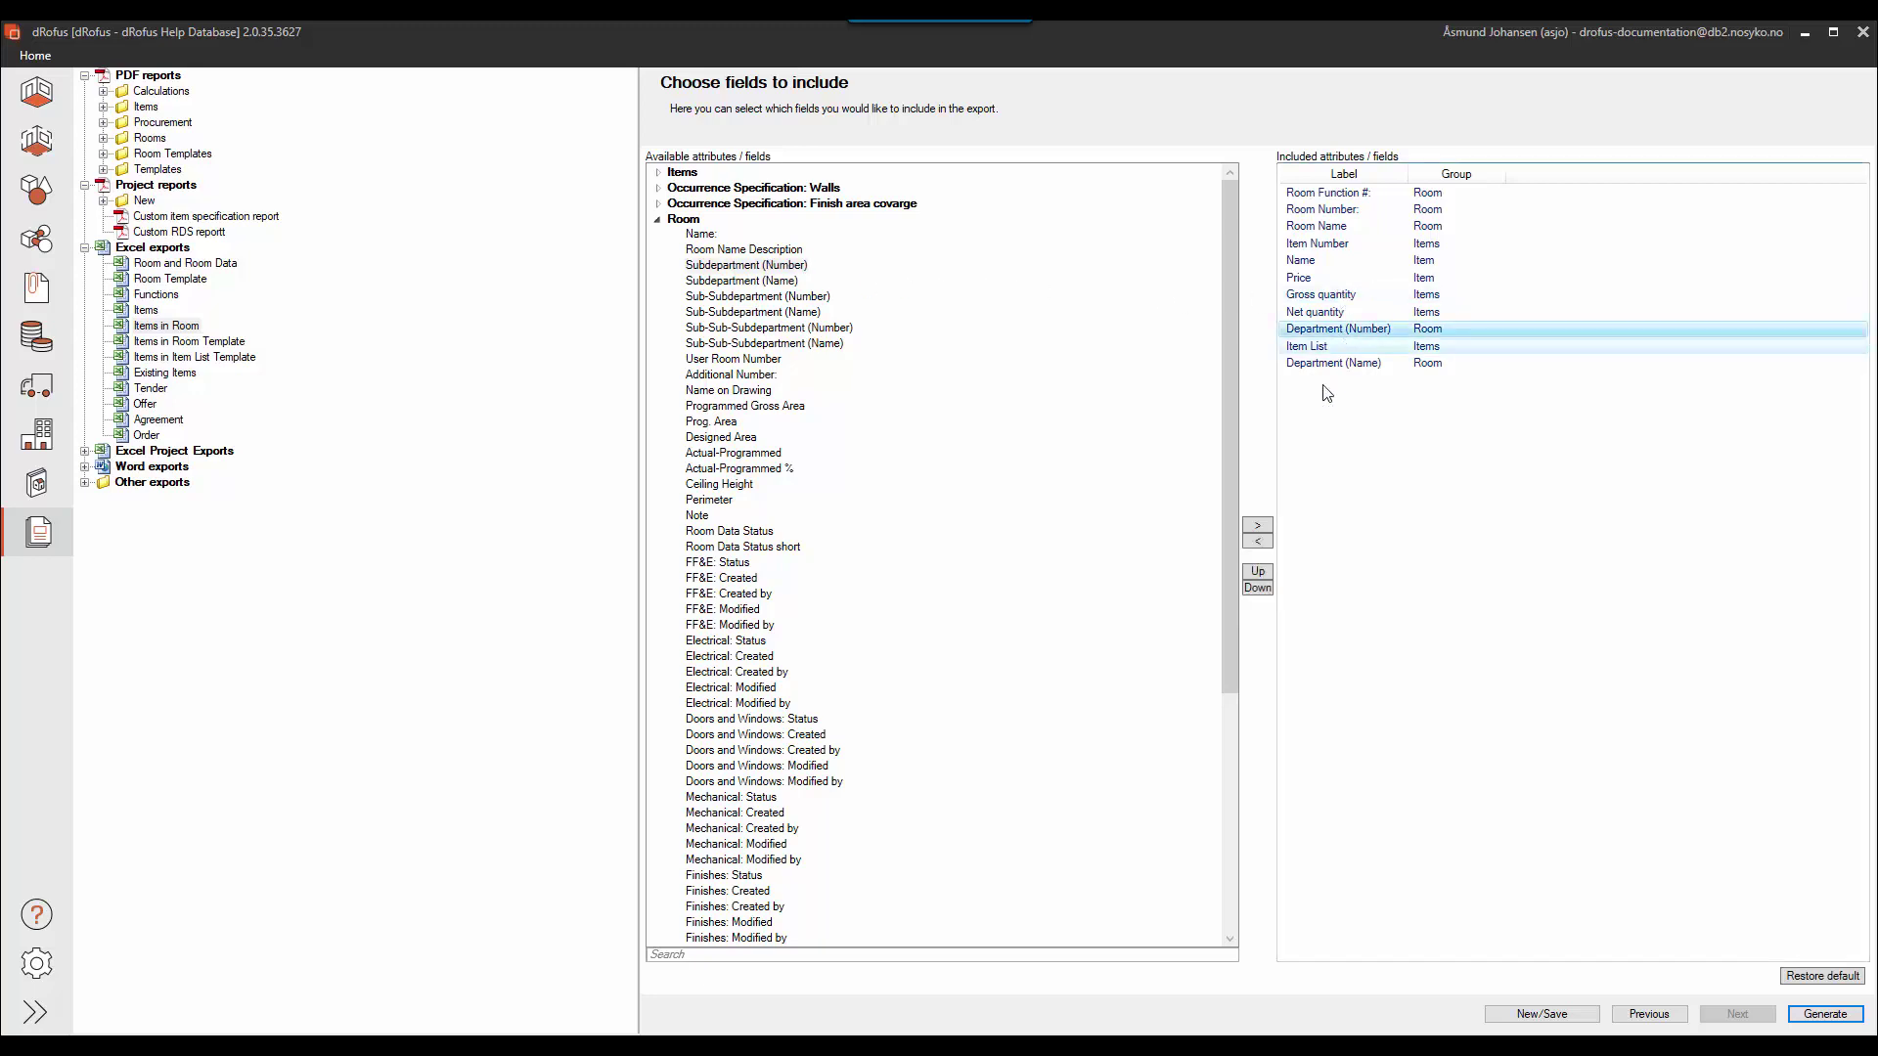
pyautogui.click(1257, 574)
pyautogui.click(1258, 573)
pyautogui.click(1257, 573)
pyautogui.click(1258, 573)
pyautogui.click(1258, 573)
pyautogui.click(1258, 573)
pyautogui.click(1258, 573)
pyautogui.click(1258, 573)
pyautogui.click(1347, 364)
pyautogui.click(1260, 574)
pyautogui.click(1261, 573)
pyautogui.click(1261, 573)
pyautogui.click(1260, 574)
pyautogui.click(1261, 573)
pyautogui.click(1261, 573)
pyautogui.click(1261, 573)
pyautogui.click(1261, 573)
pyautogui.click(1260, 573)
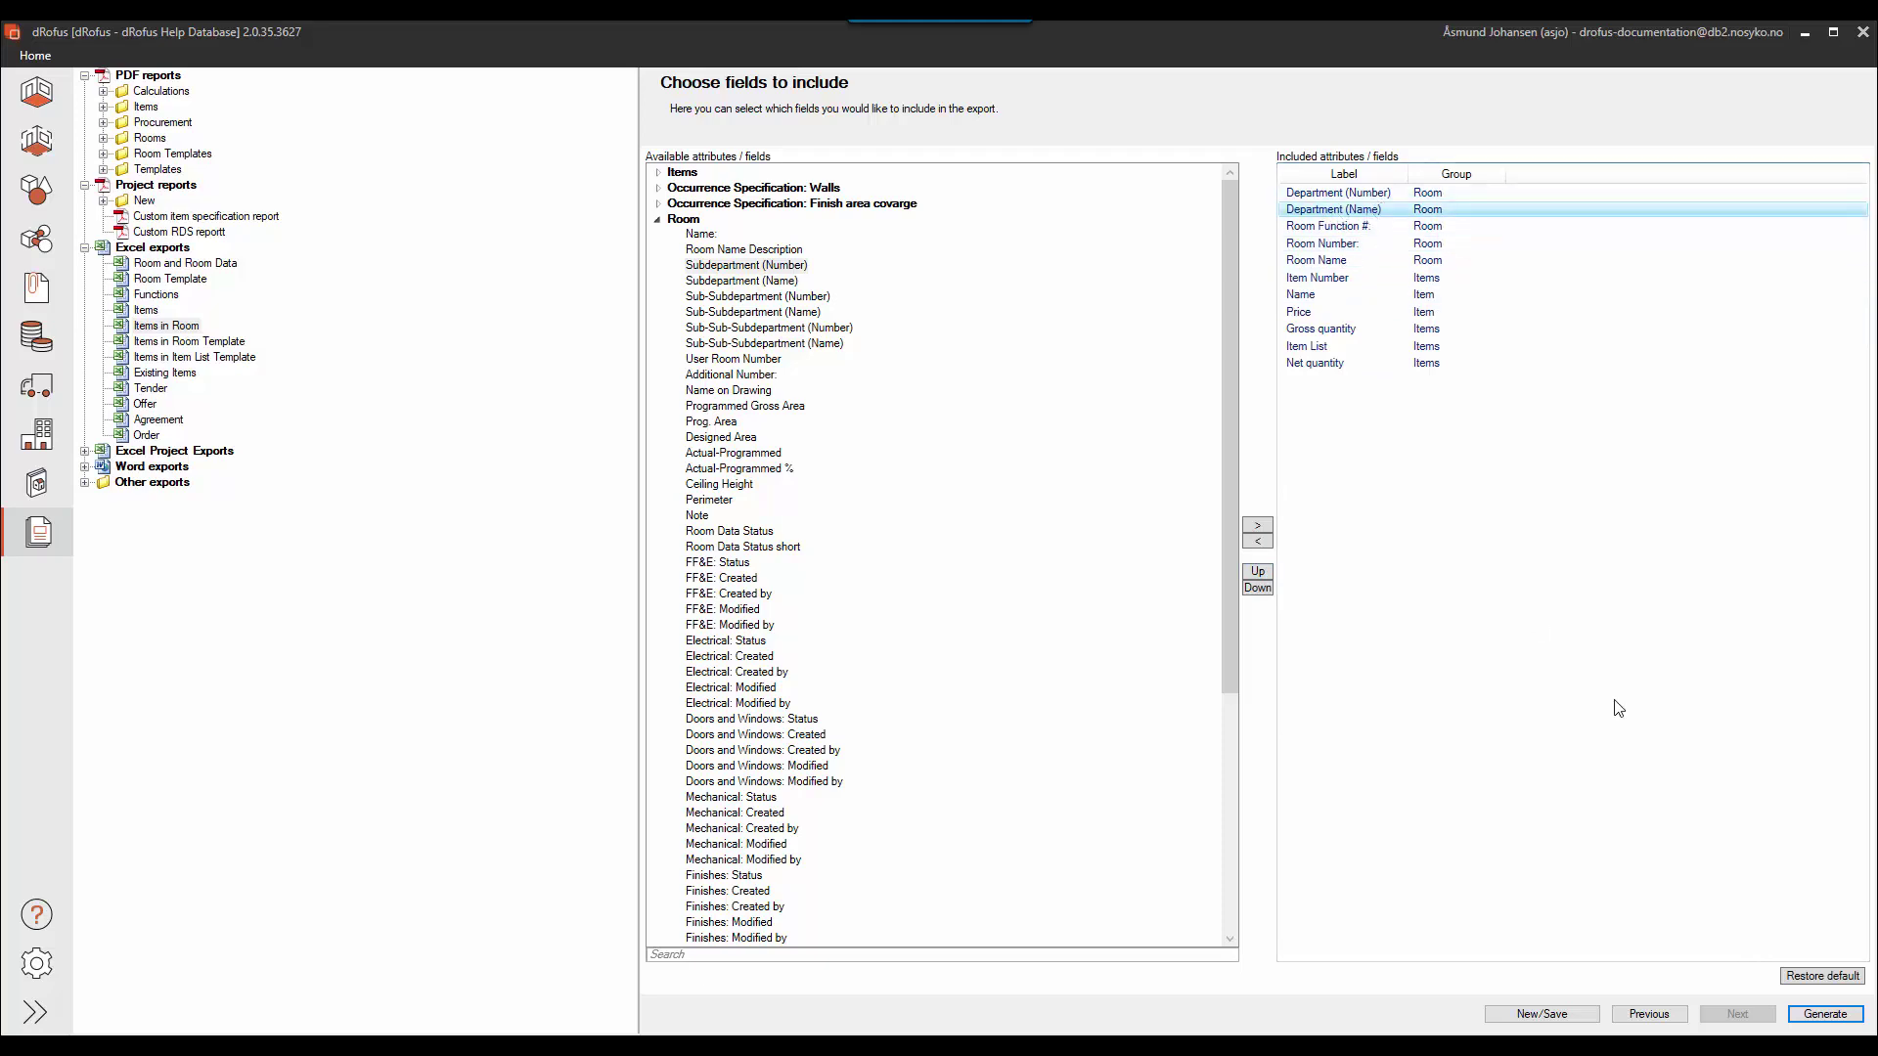
# Generate the export without a restriction and check that Department Number and Name come first
pyautogui.click(1823, 1015)
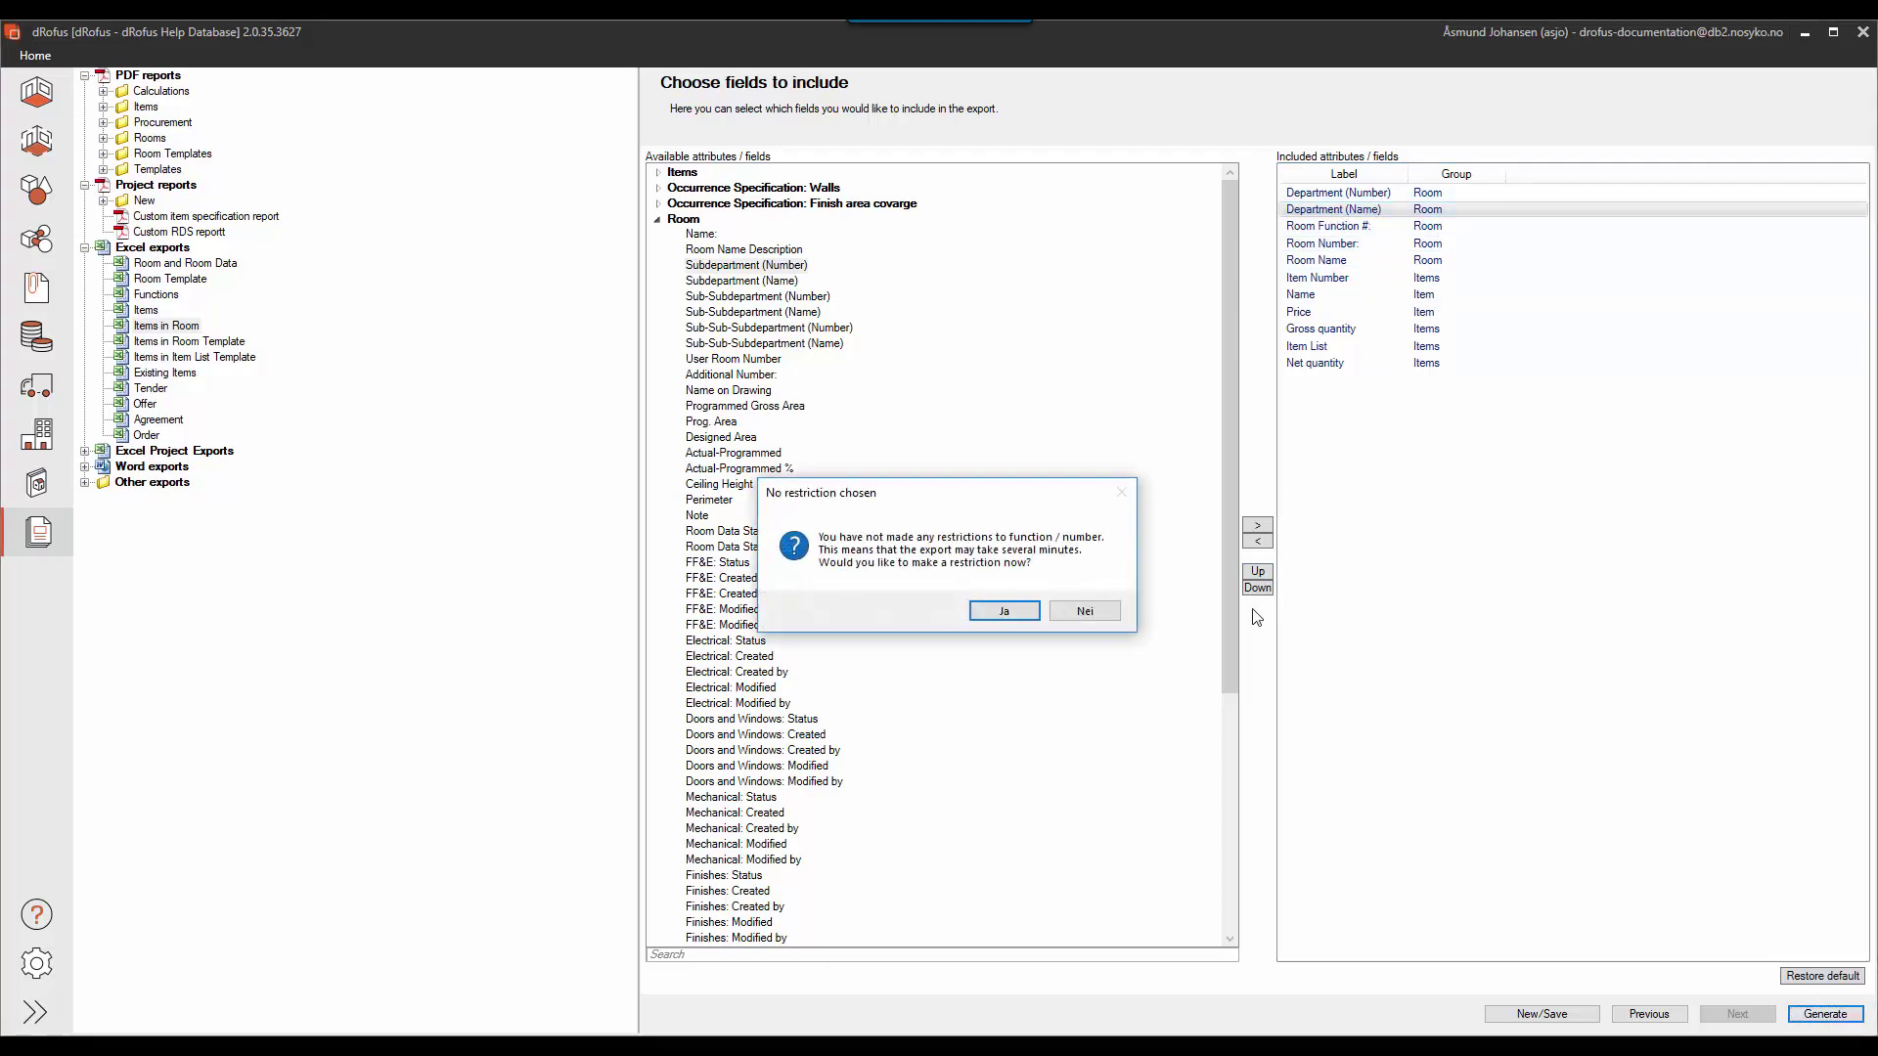
pyautogui.click(1085, 612)
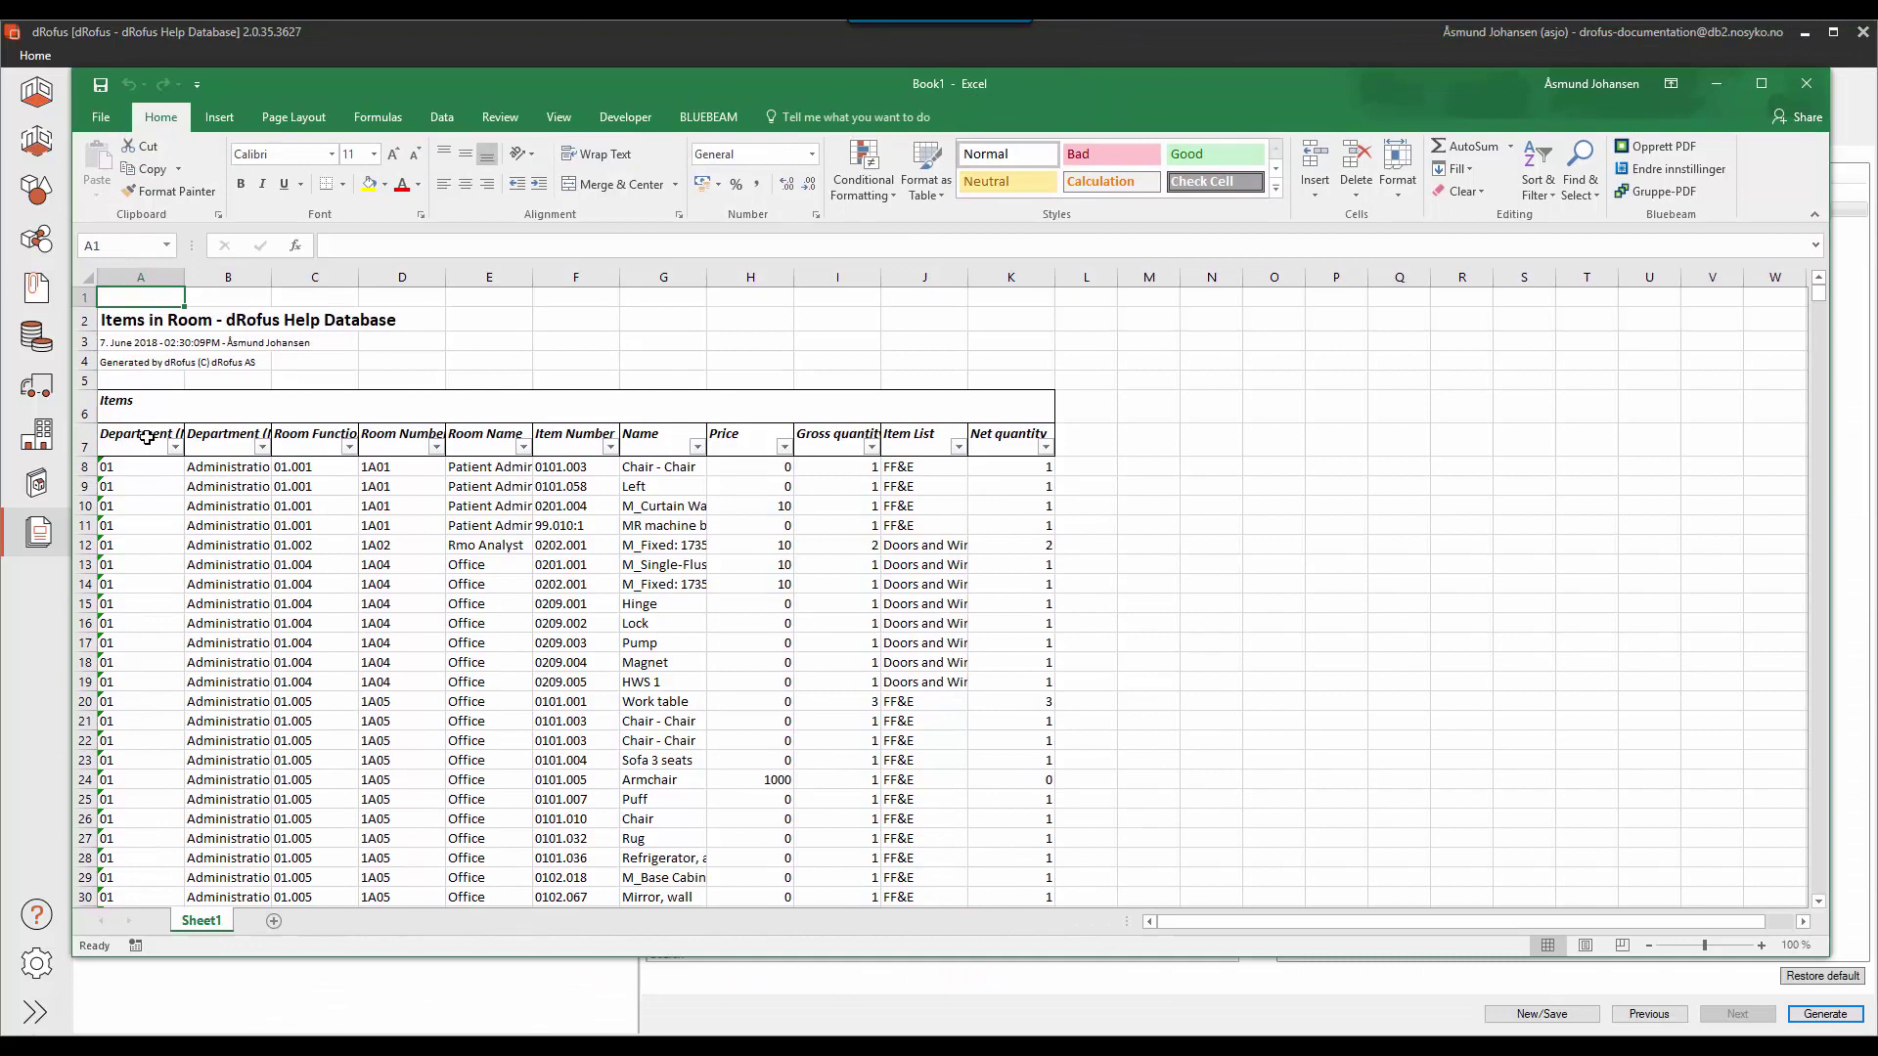
pyautogui.click(147, 437)
pyautogui.click(225, 437)
pyautogui.click(313, 437)
pyautogui.click(401, 439)
pyautogui.click(489, 439)
pyautogui.click(577, 439)
pyautogui.click(665, 439)
pyautogui.click(768, 442)
pyautogui.click(836, 442)
pyautogui.click(925, 442)
pyautogui.click(1003, 444)
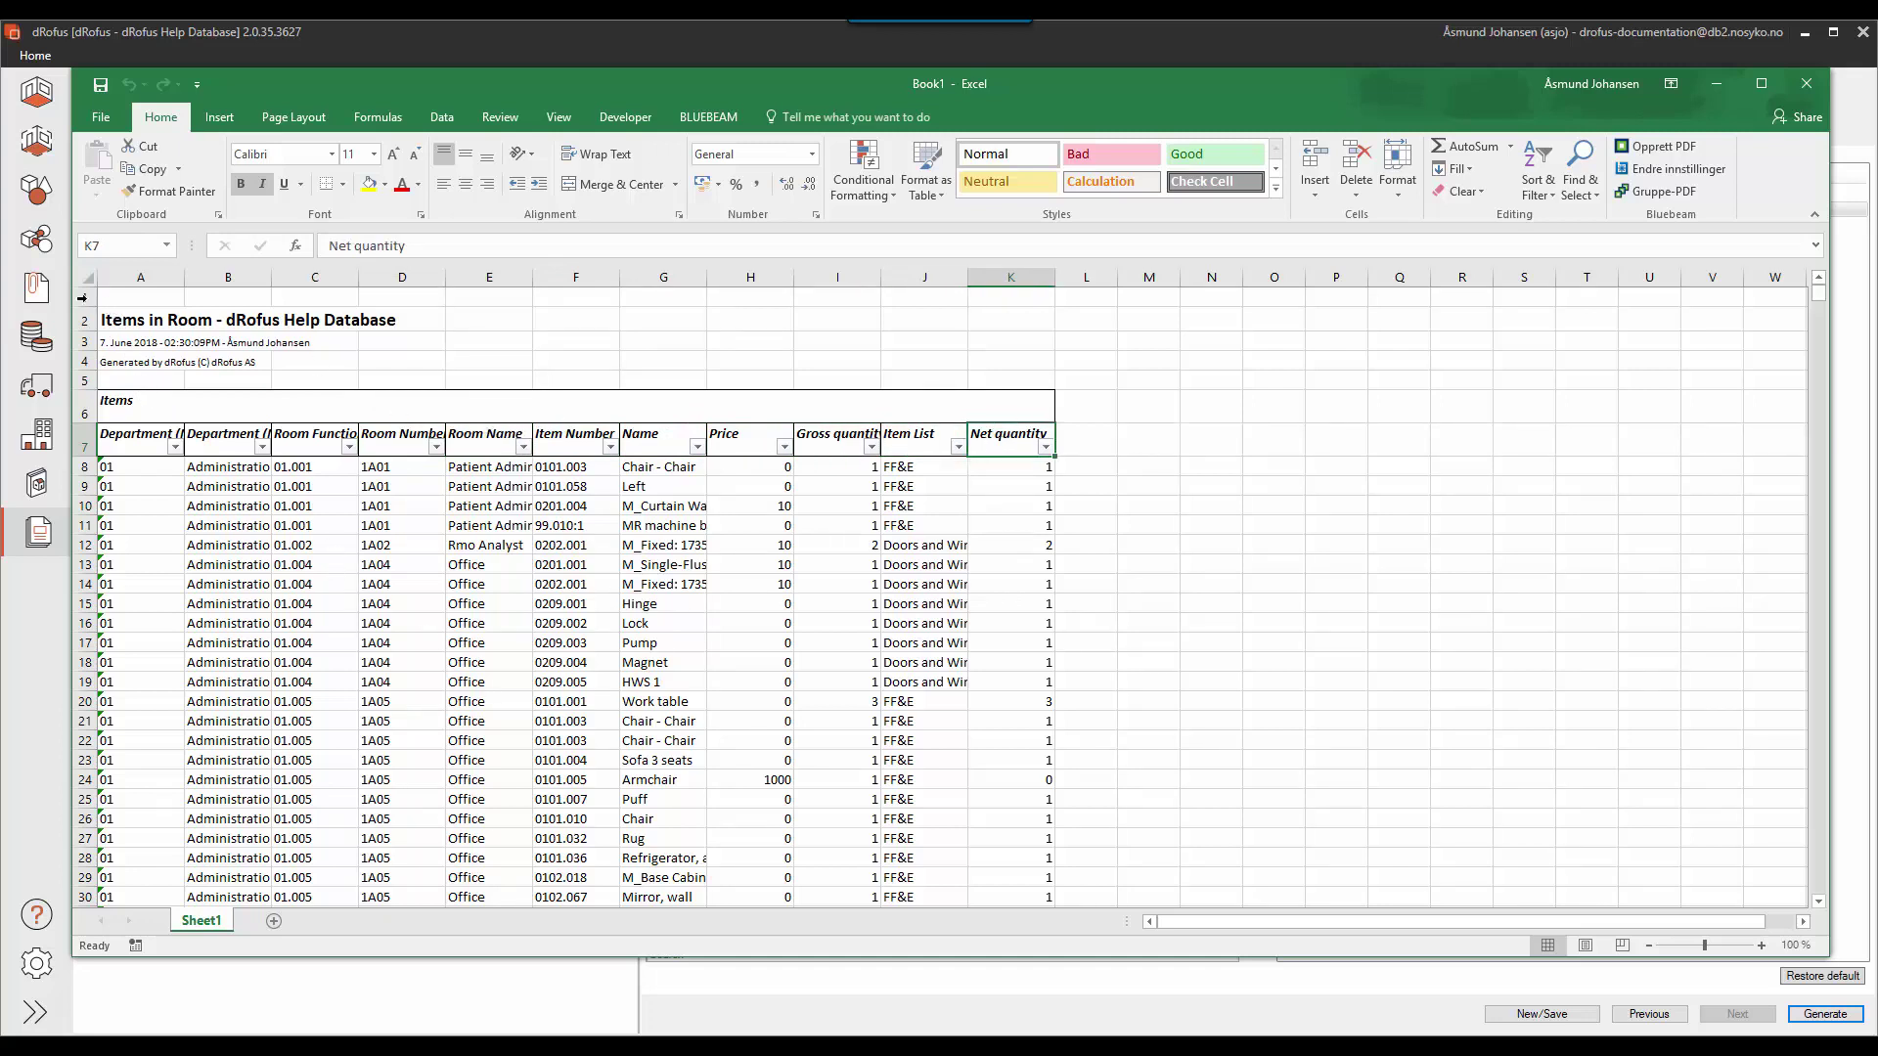
# Delete title rows 1 to 6 so the column headers sit in row 1
pyautogui.moveTo(71, 296); pyautogui.dragTo(75, 409)
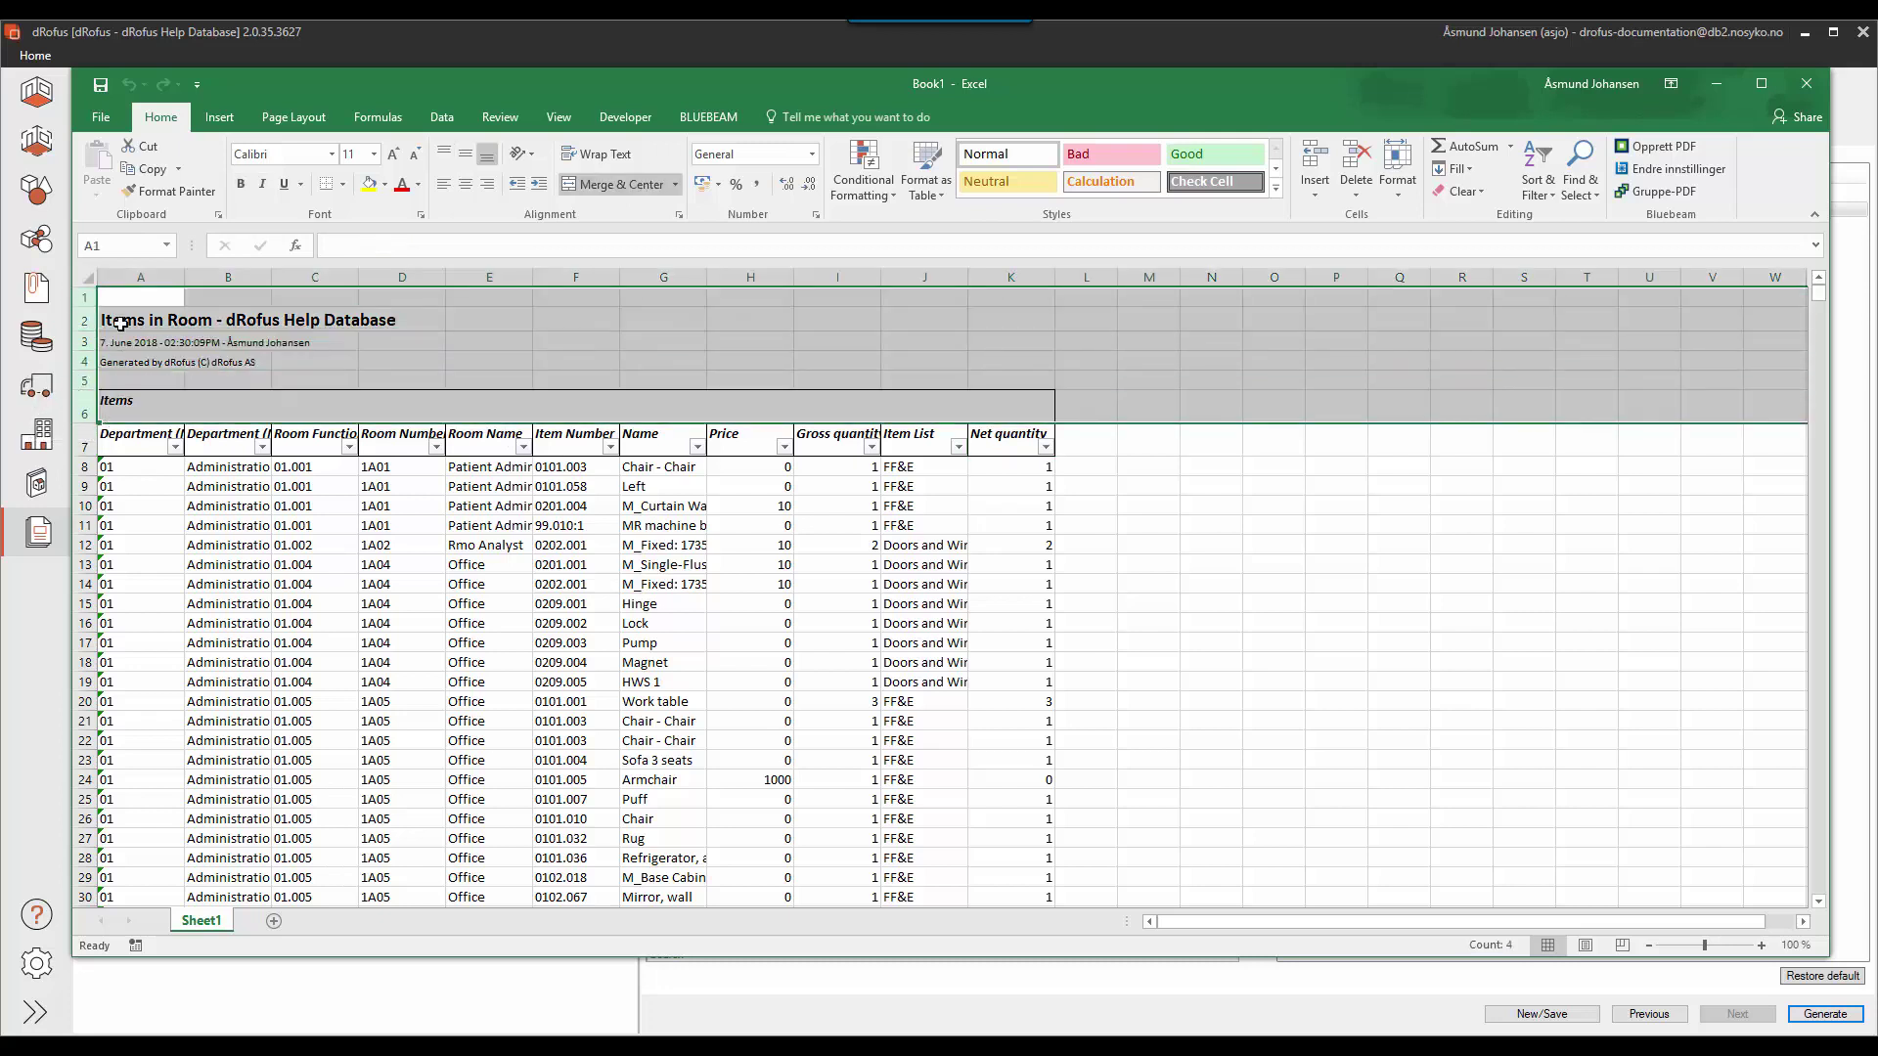
pyautogui.rightClick(93, 417)
pyautogui.click(142, 571)
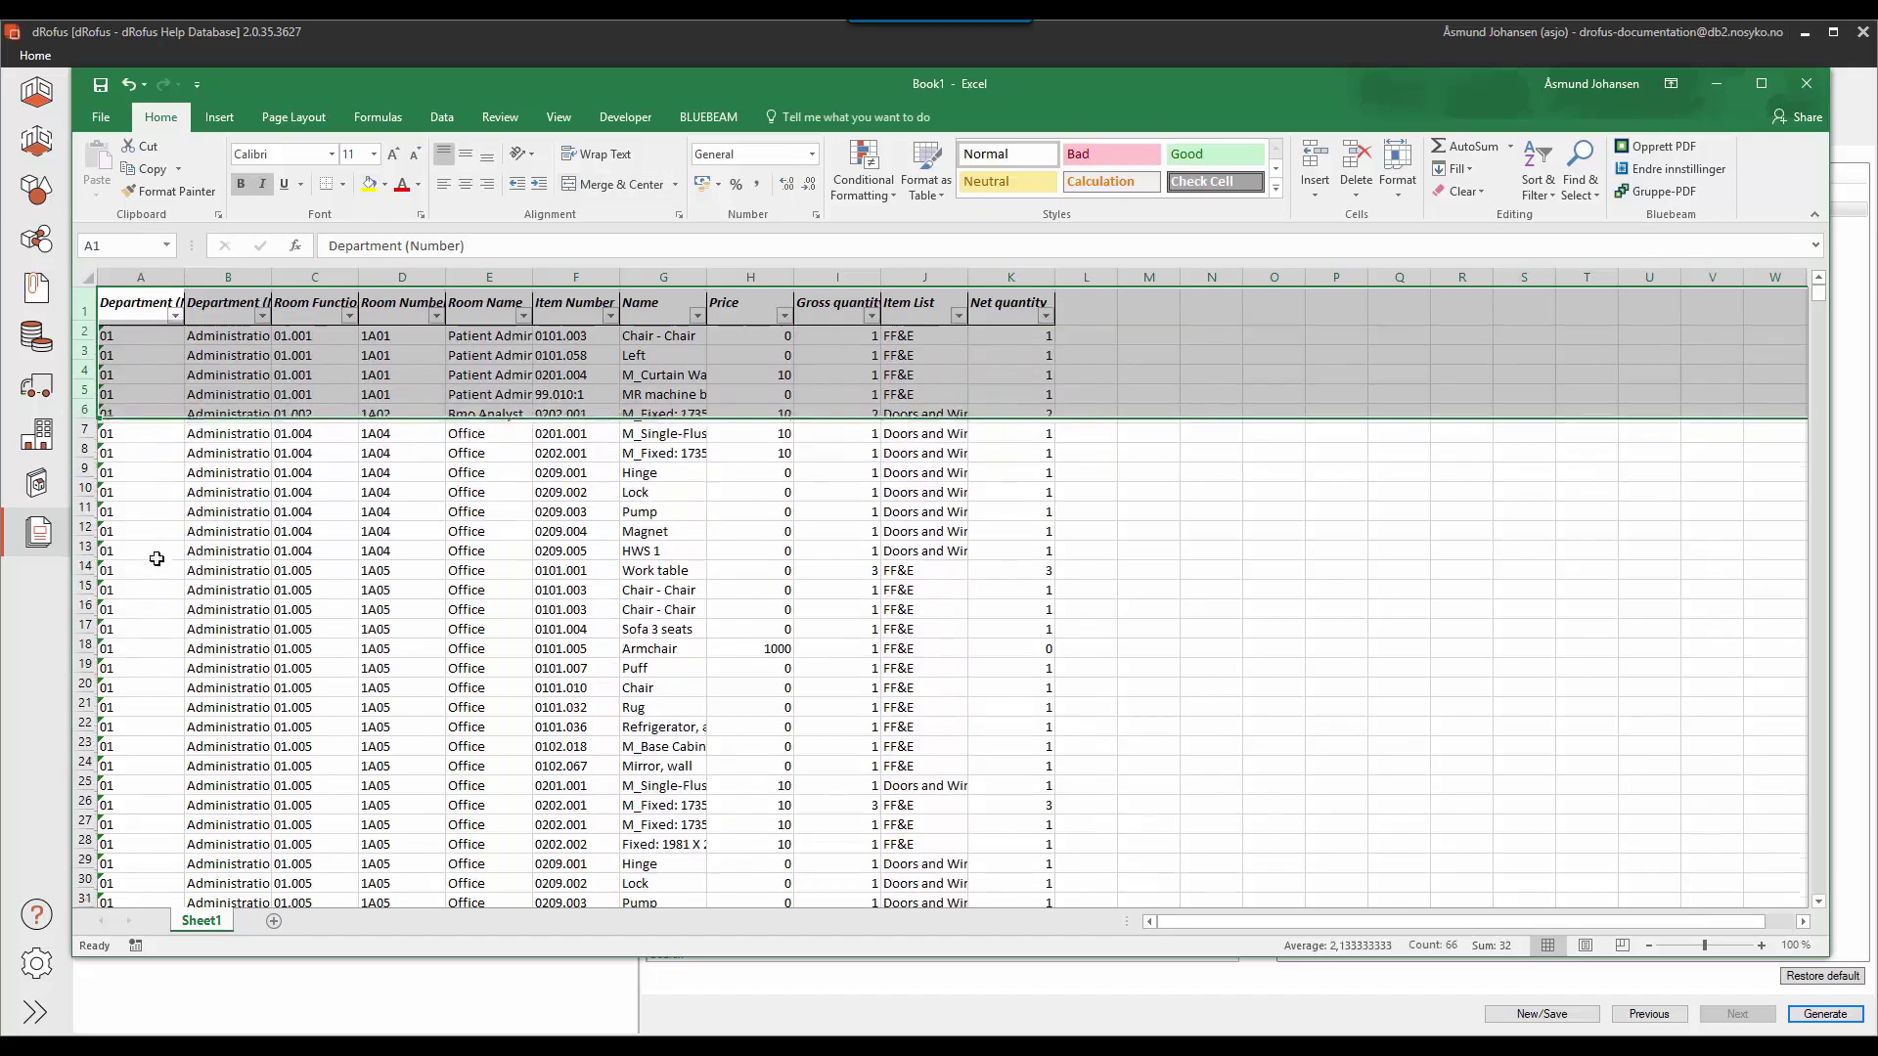
pyautogui.click(244, 374)
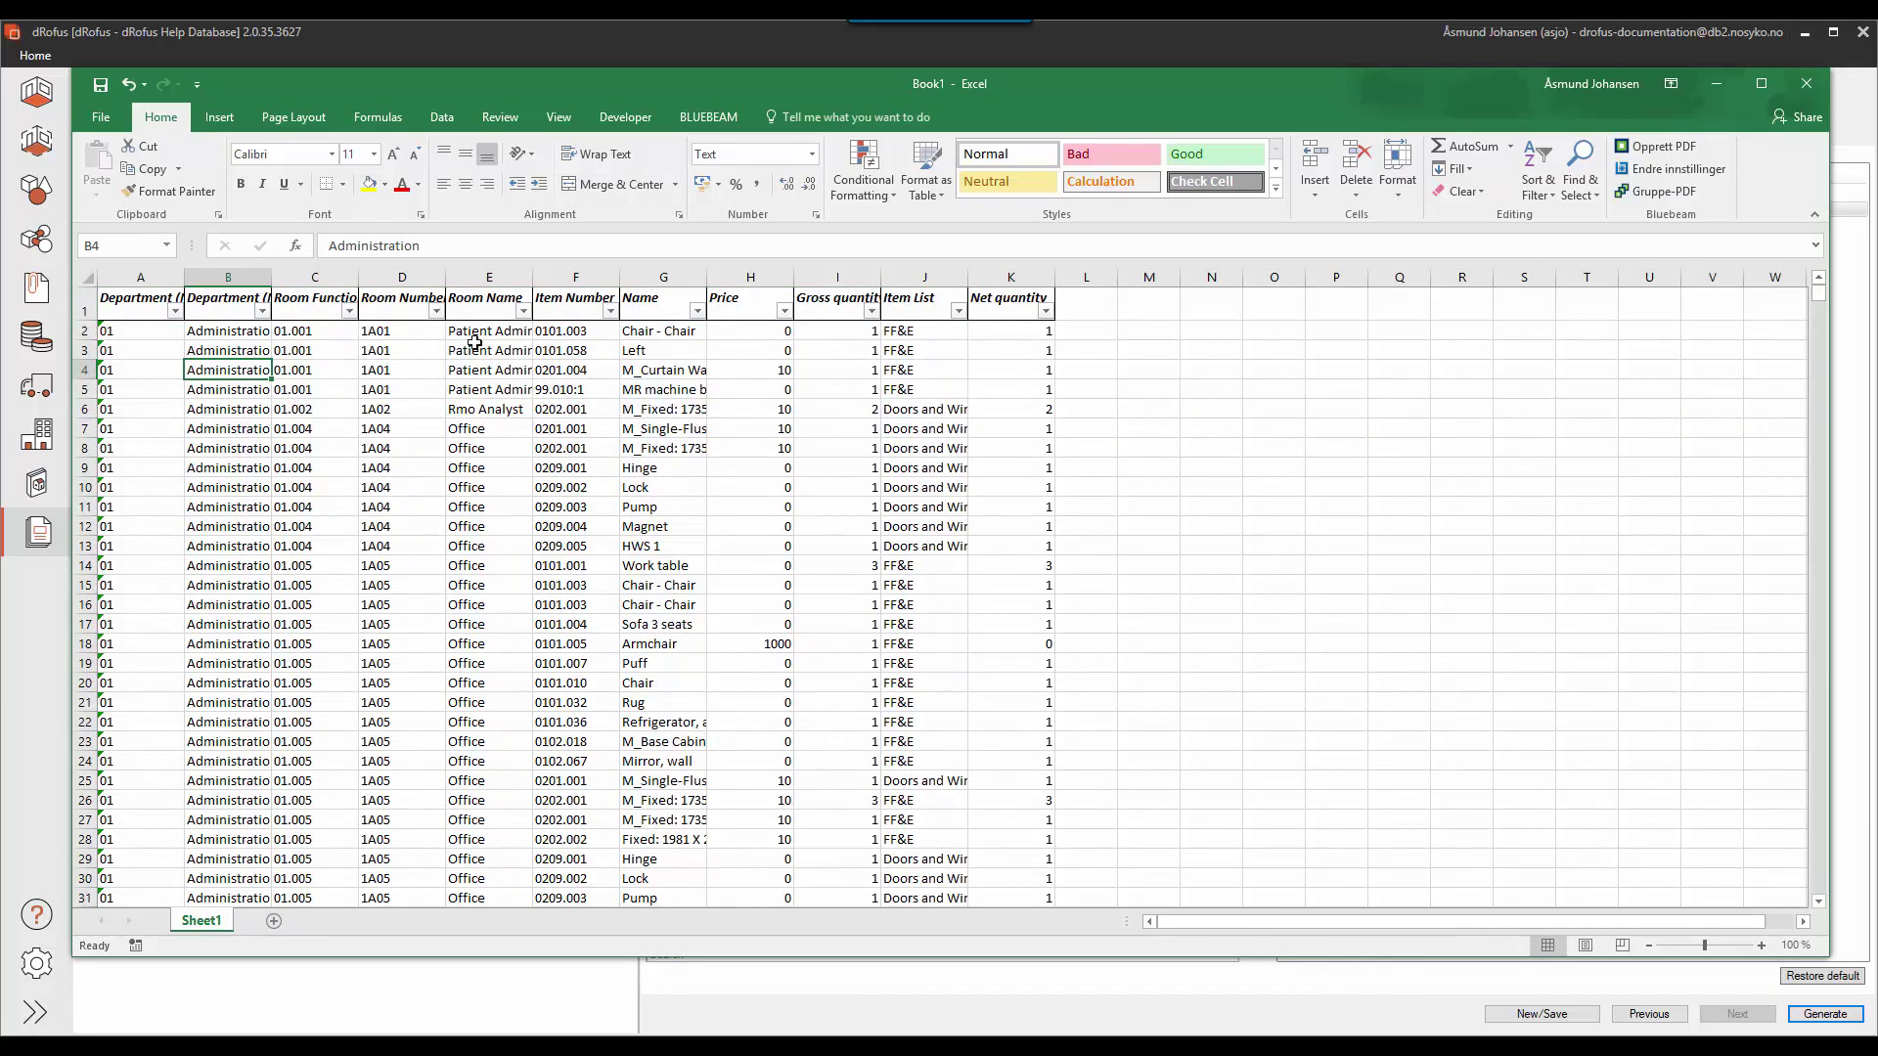
# Rename Sheet1 to 'data'
pyautogui.rightClick(205, 929)
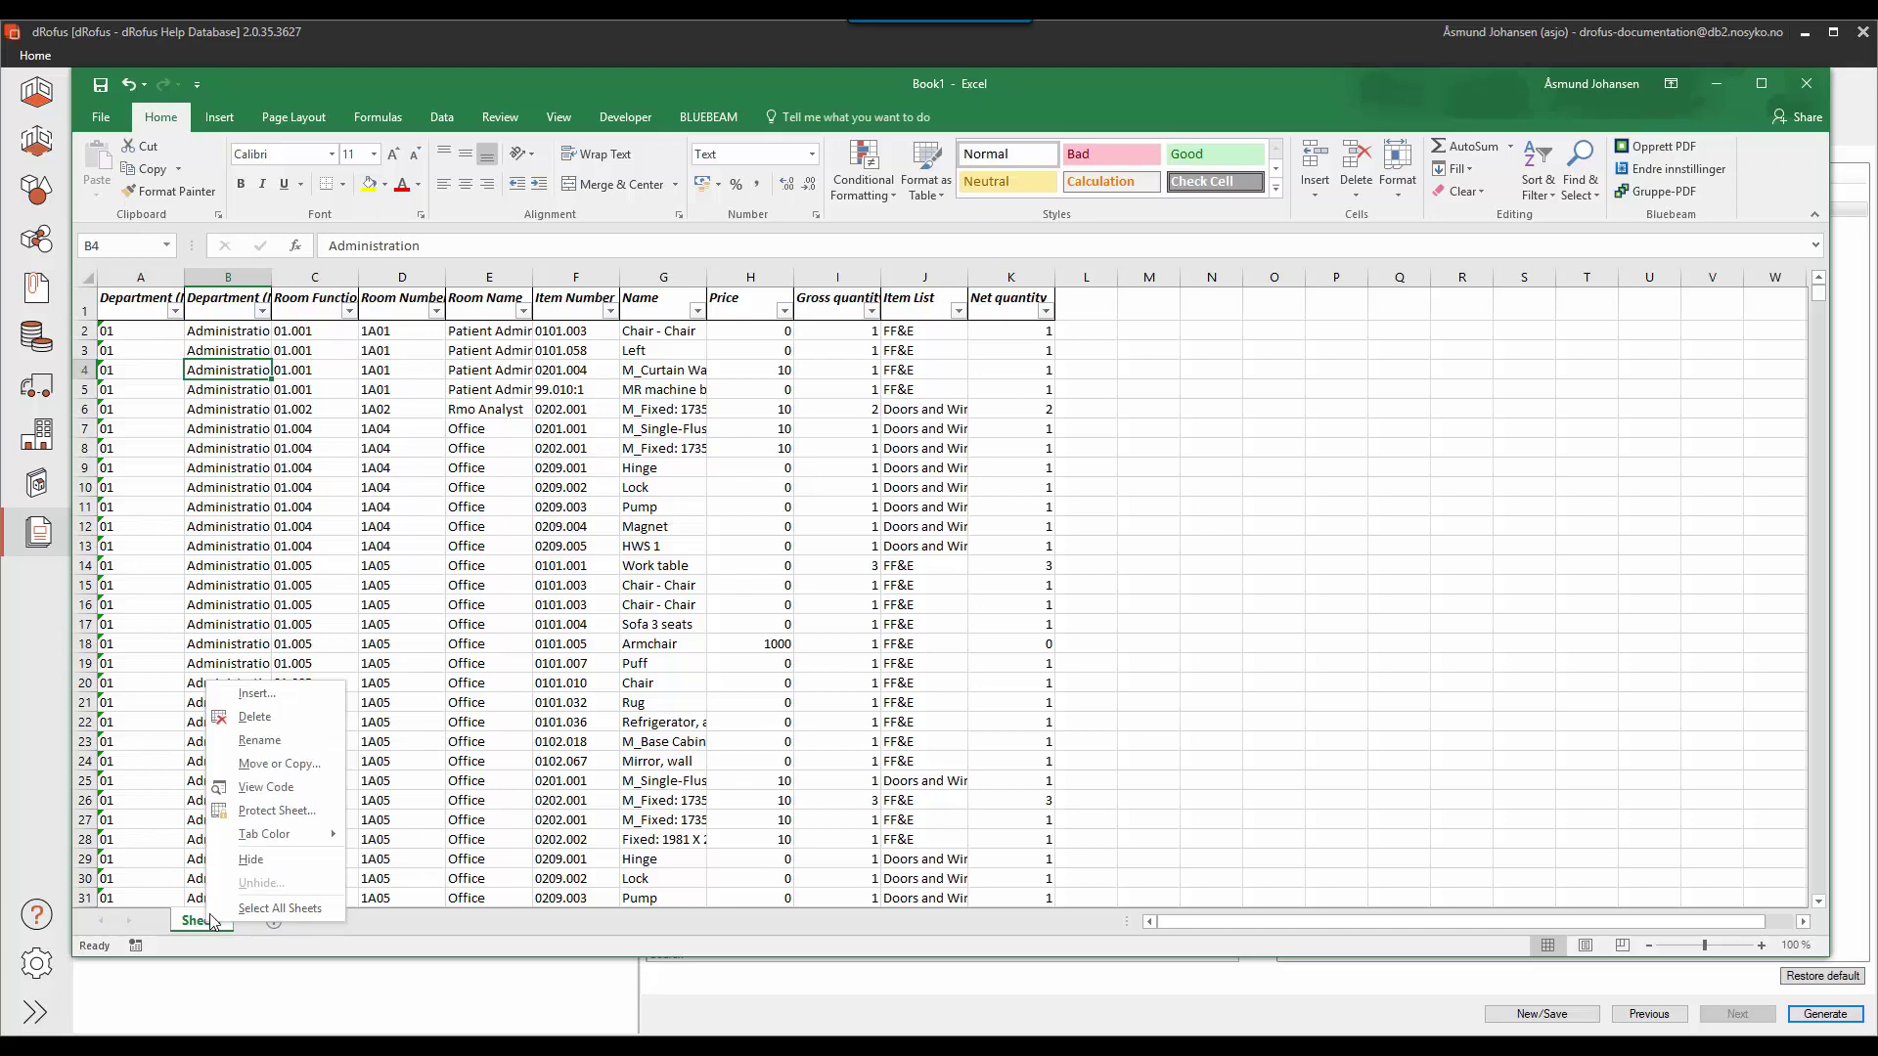
pyautogui.click(277, 746)
pyautogui.write('data')
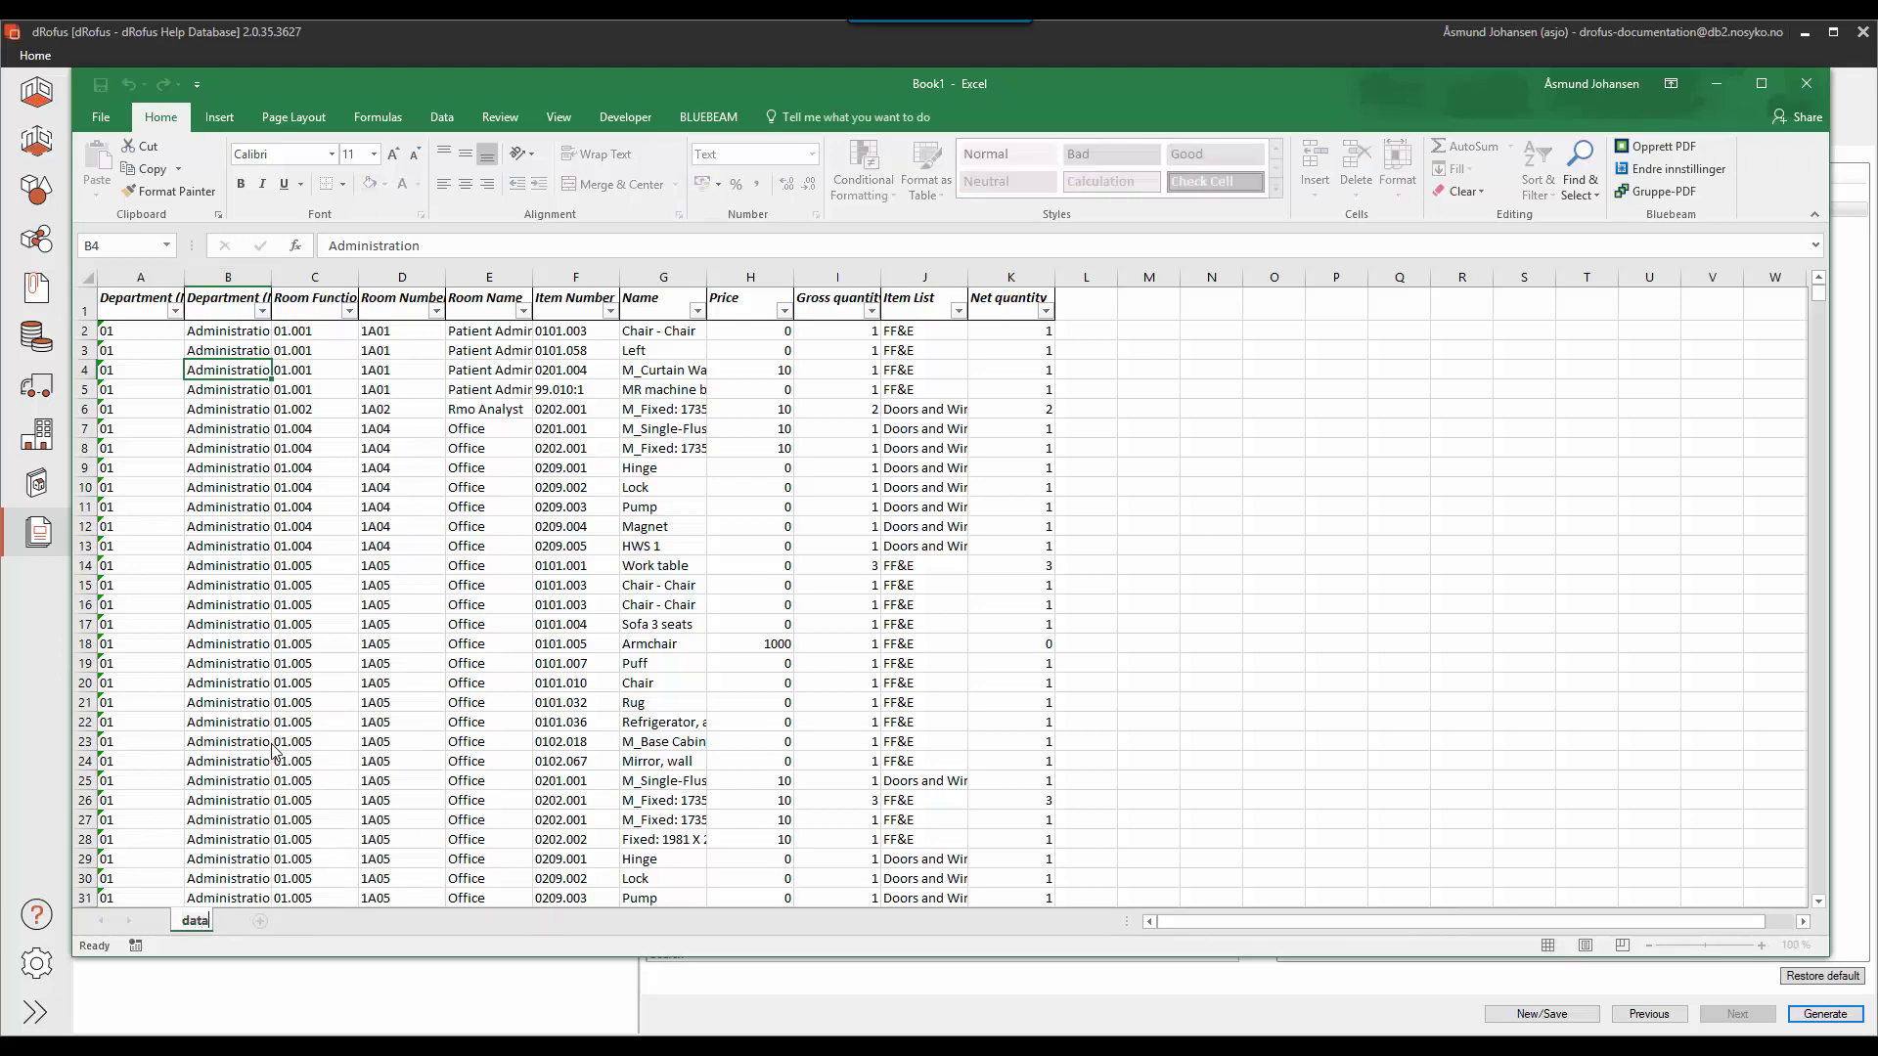
pyautogui.click(269, 743)
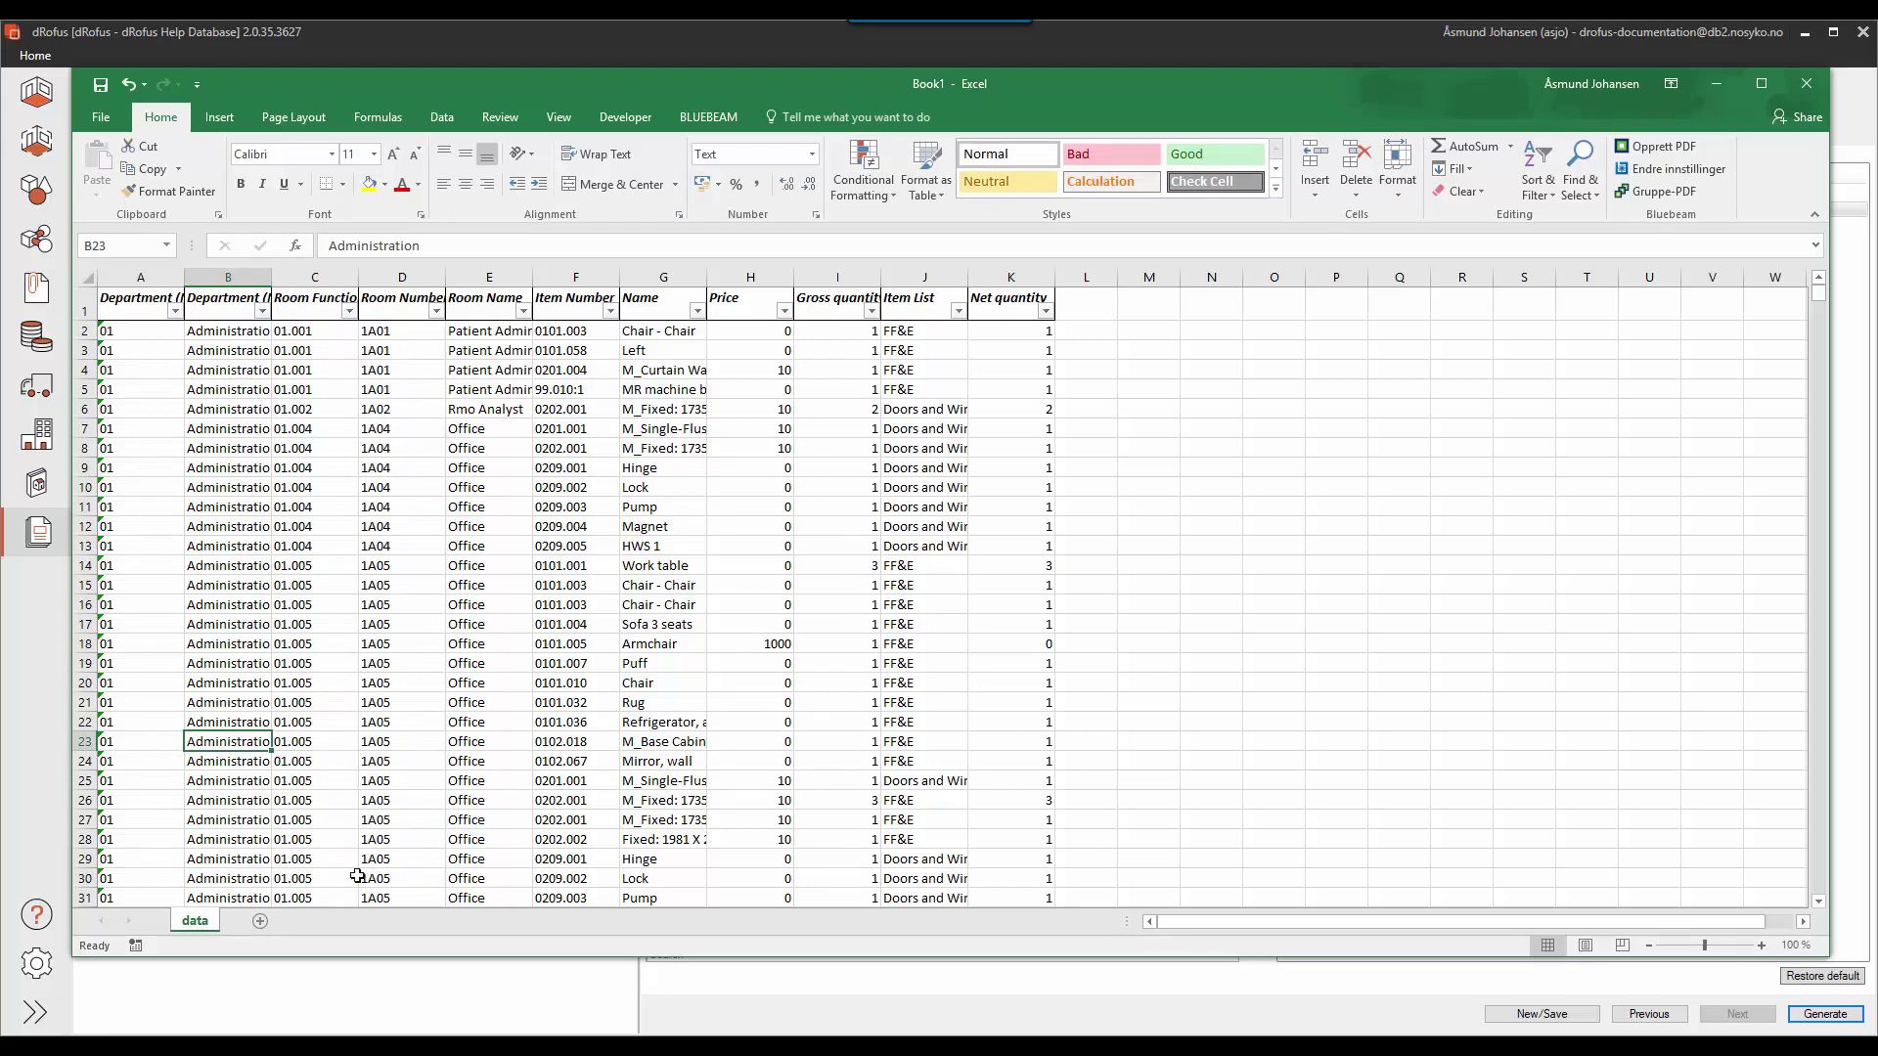
# Insert a new sheet, rename it 'Items per Department', and select cell A1
pyautogui.click(260, 922)
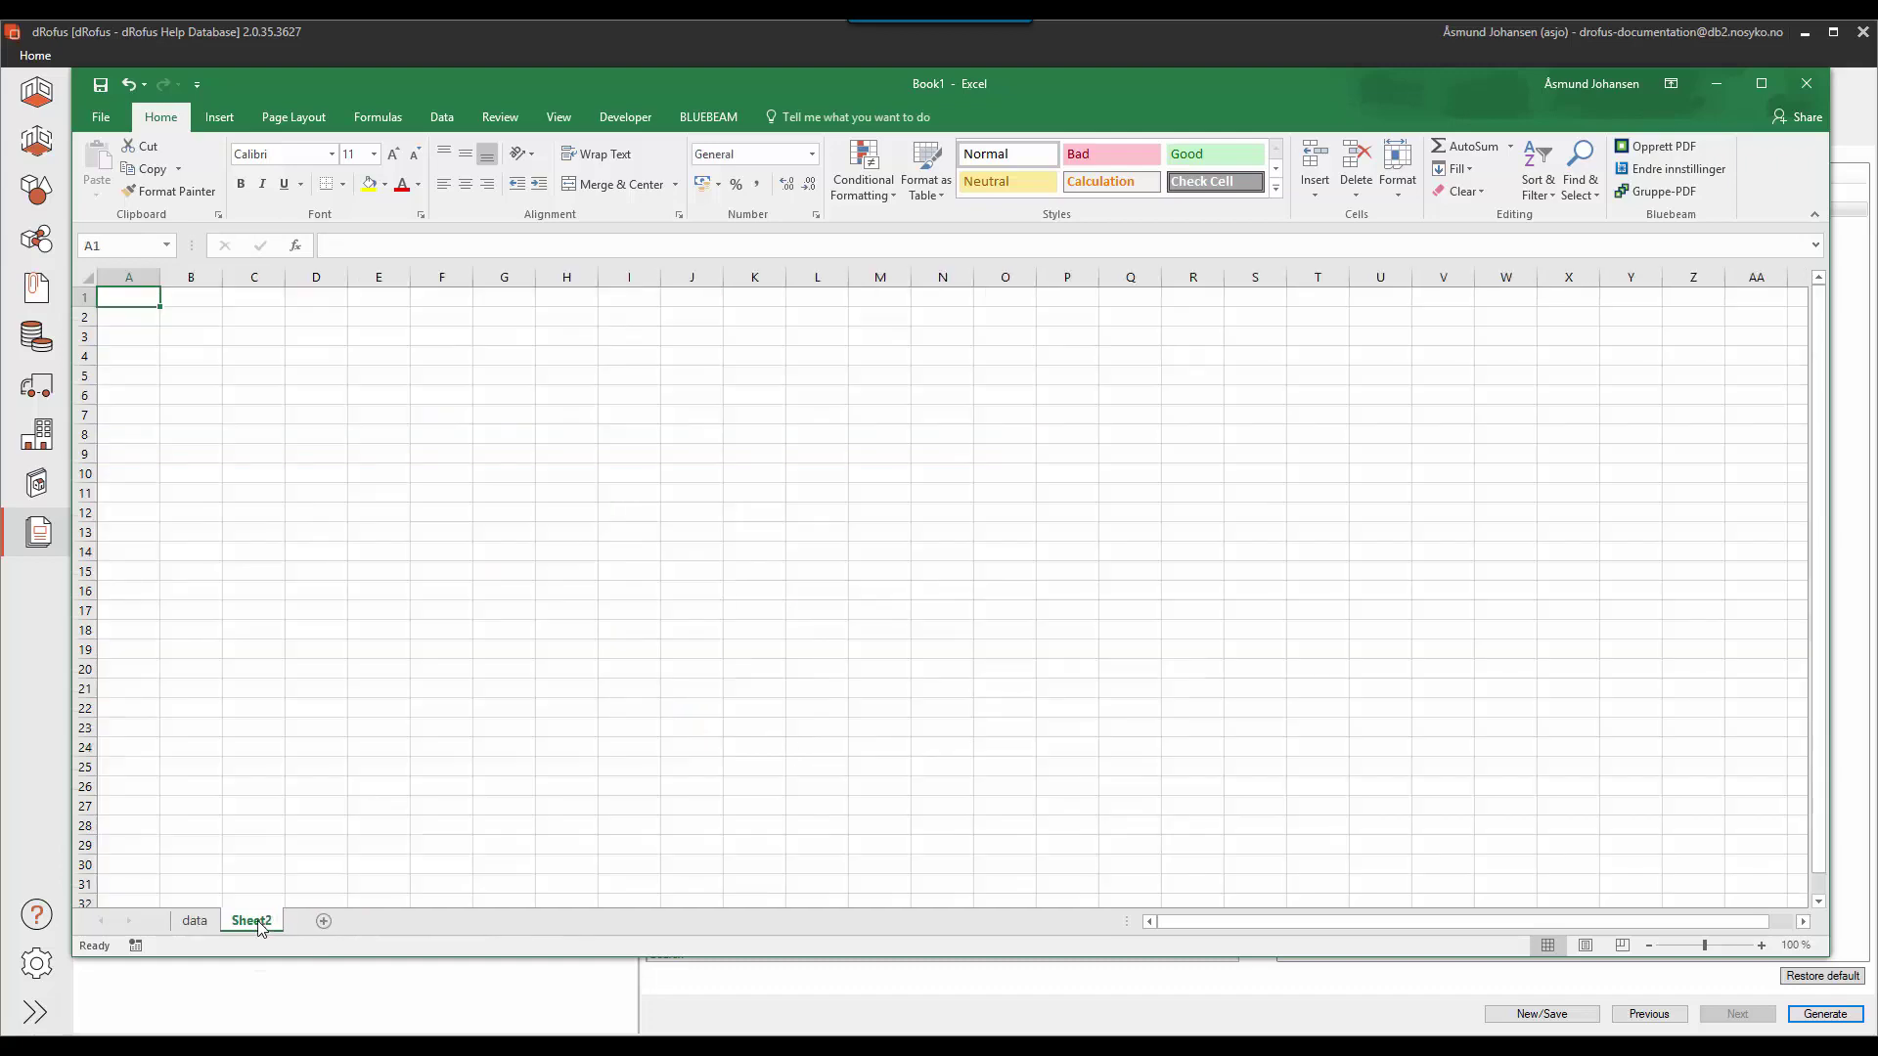
pyautogui.rightClick(258, 927)
pyautogui.click(329, 741)
pyautogui.write('Items per Department')
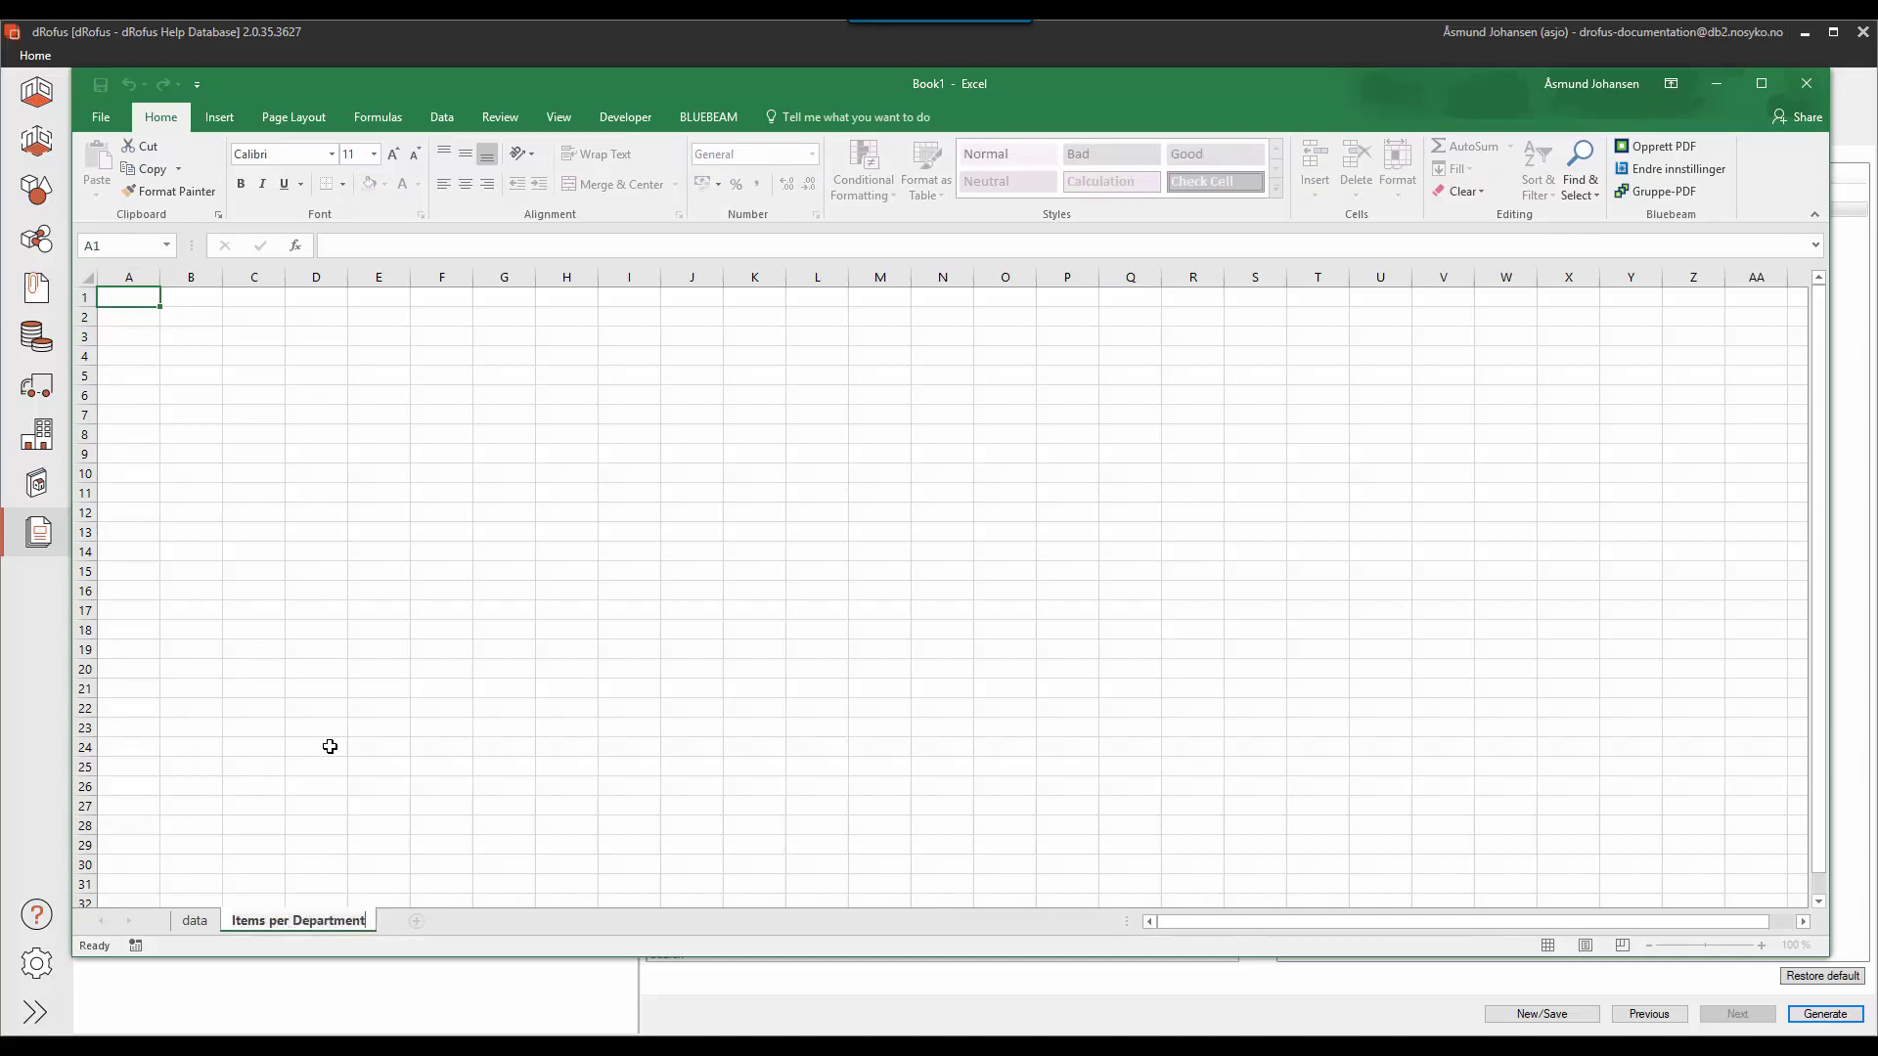
pyautogui.click(296, 806)
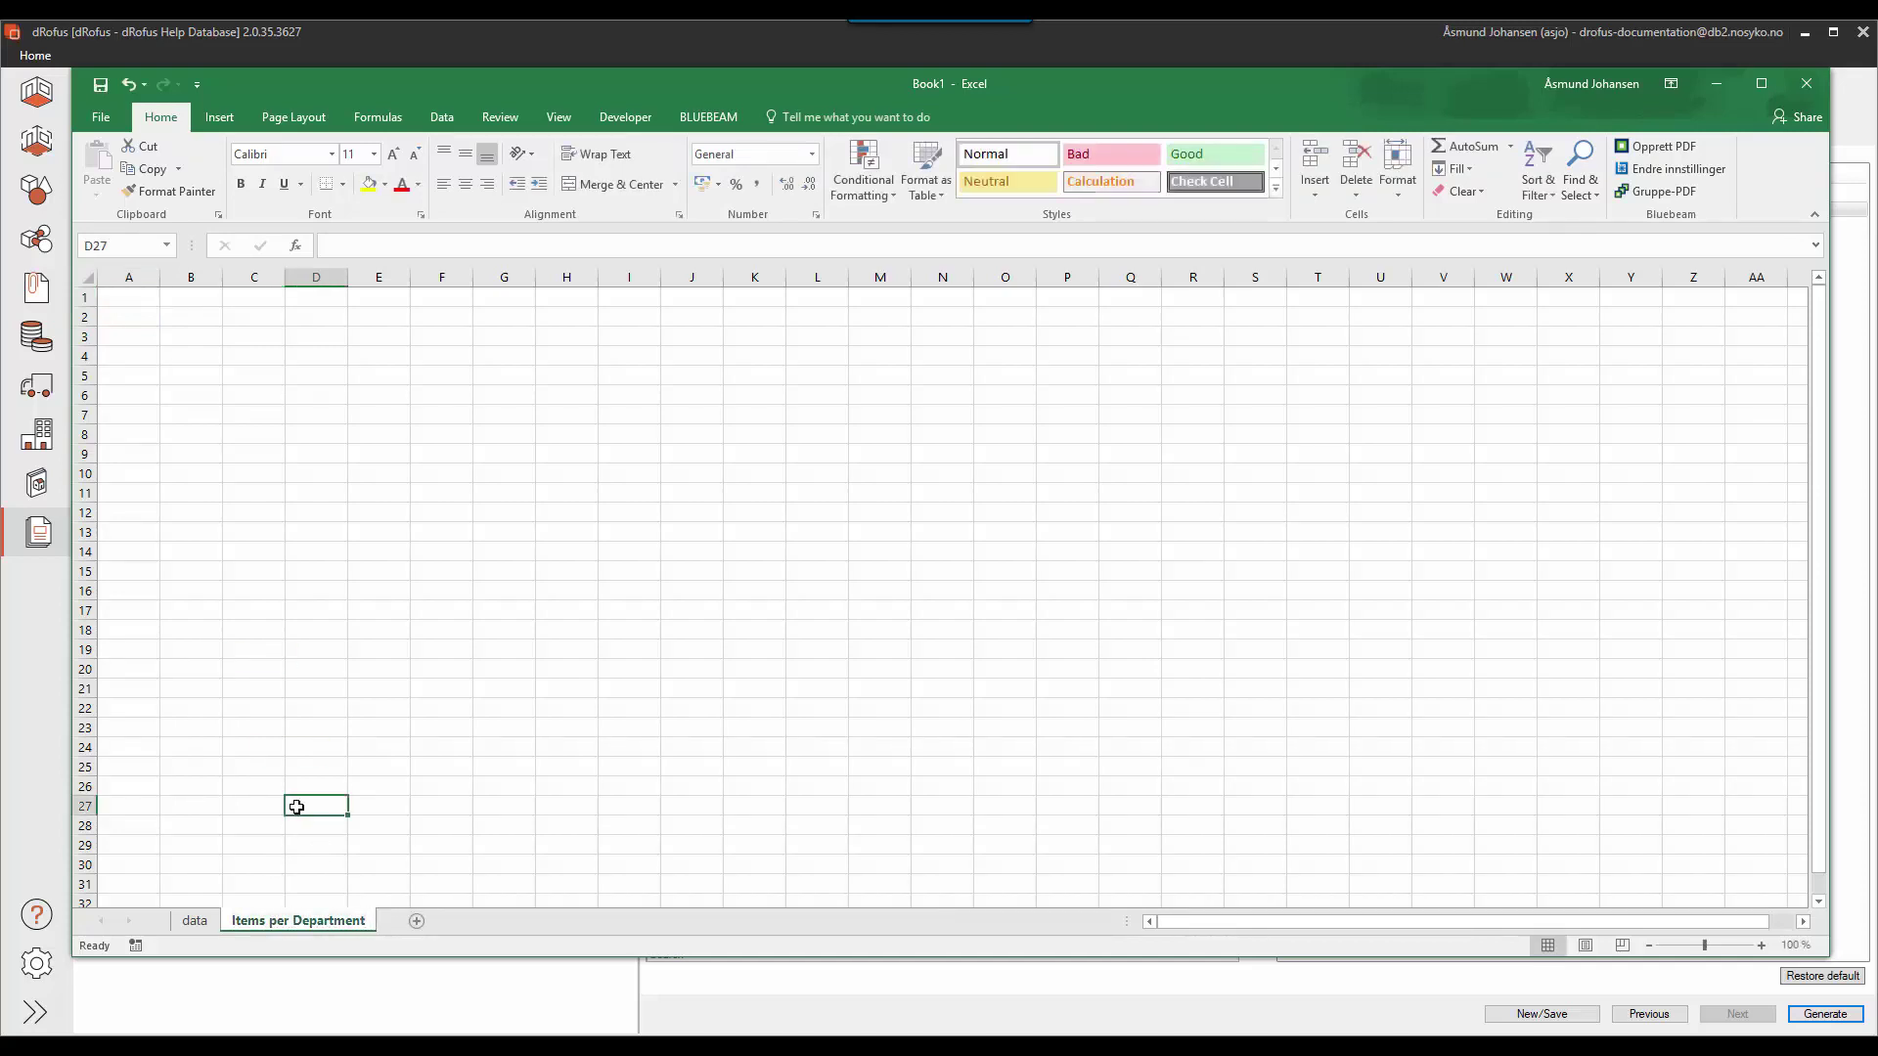
pyautogui.click(137, 303)
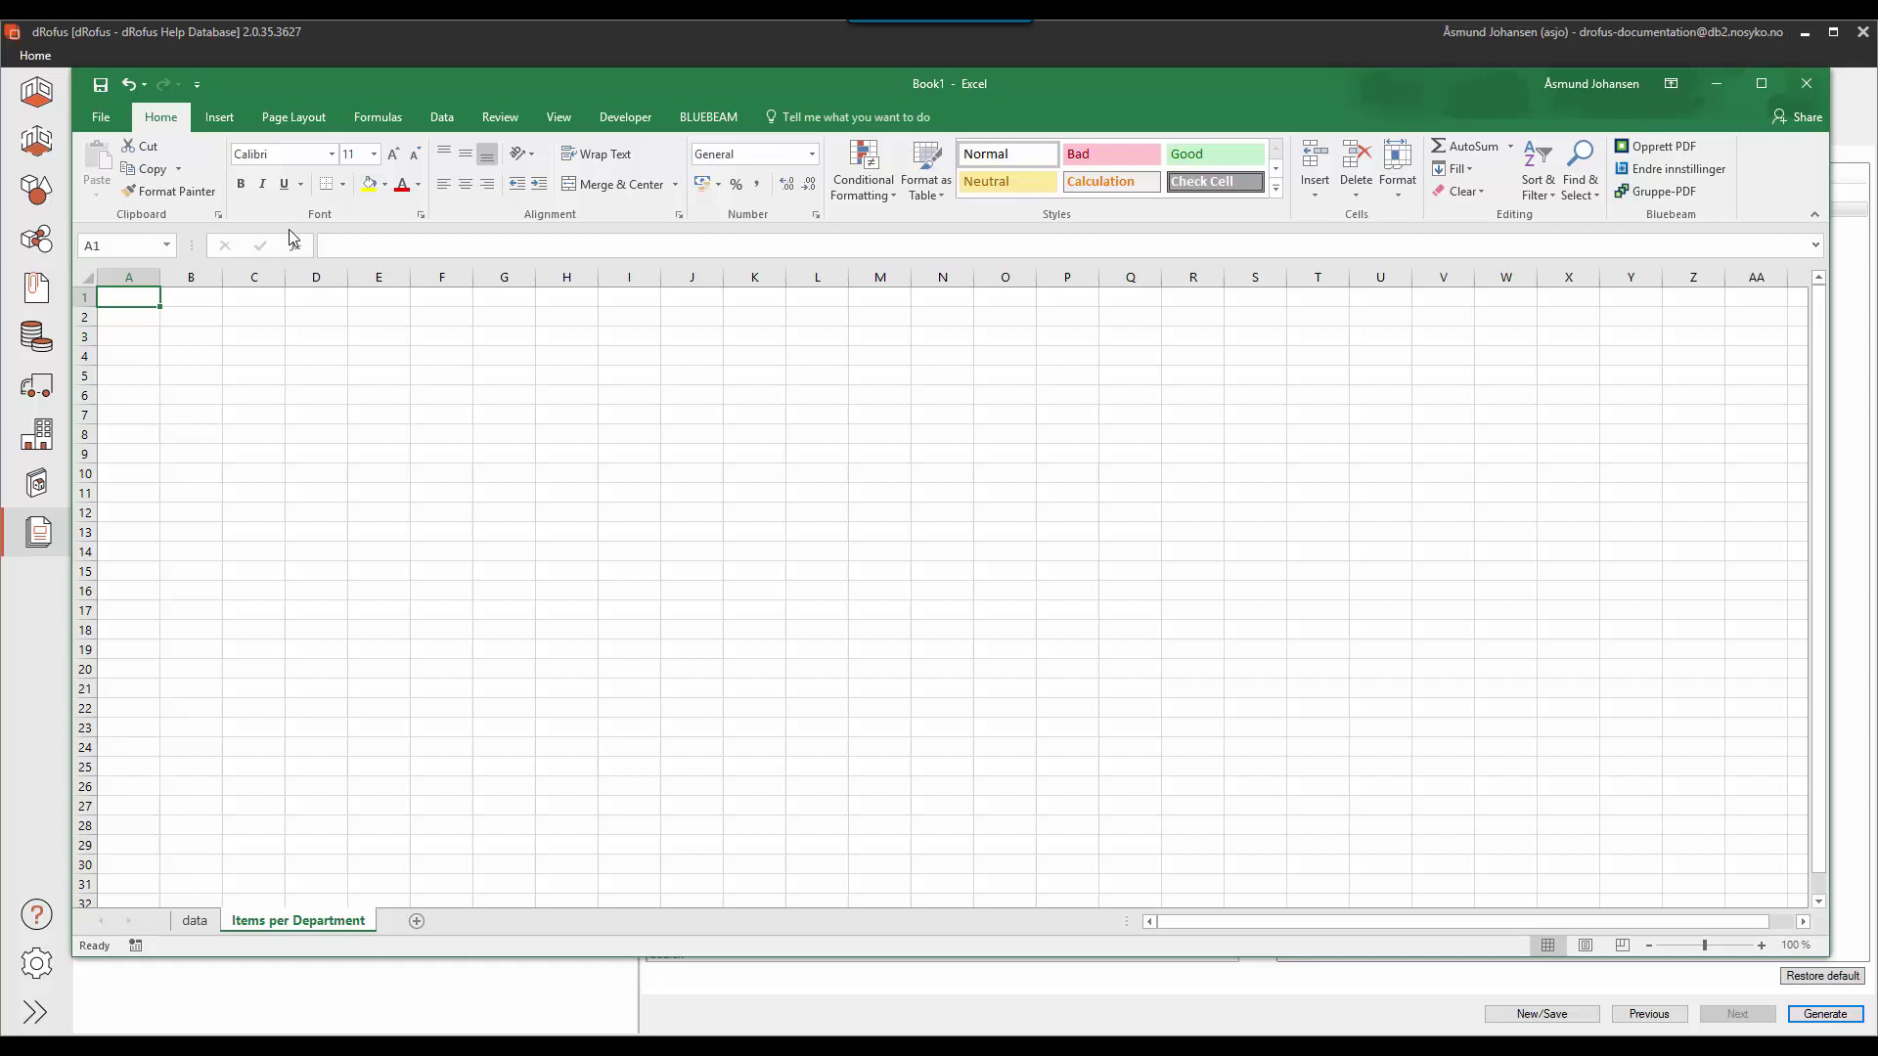
# Insert a PivotTable at A1 of Items per Department using columns A:K of data
pyautogui.click(221, 118)
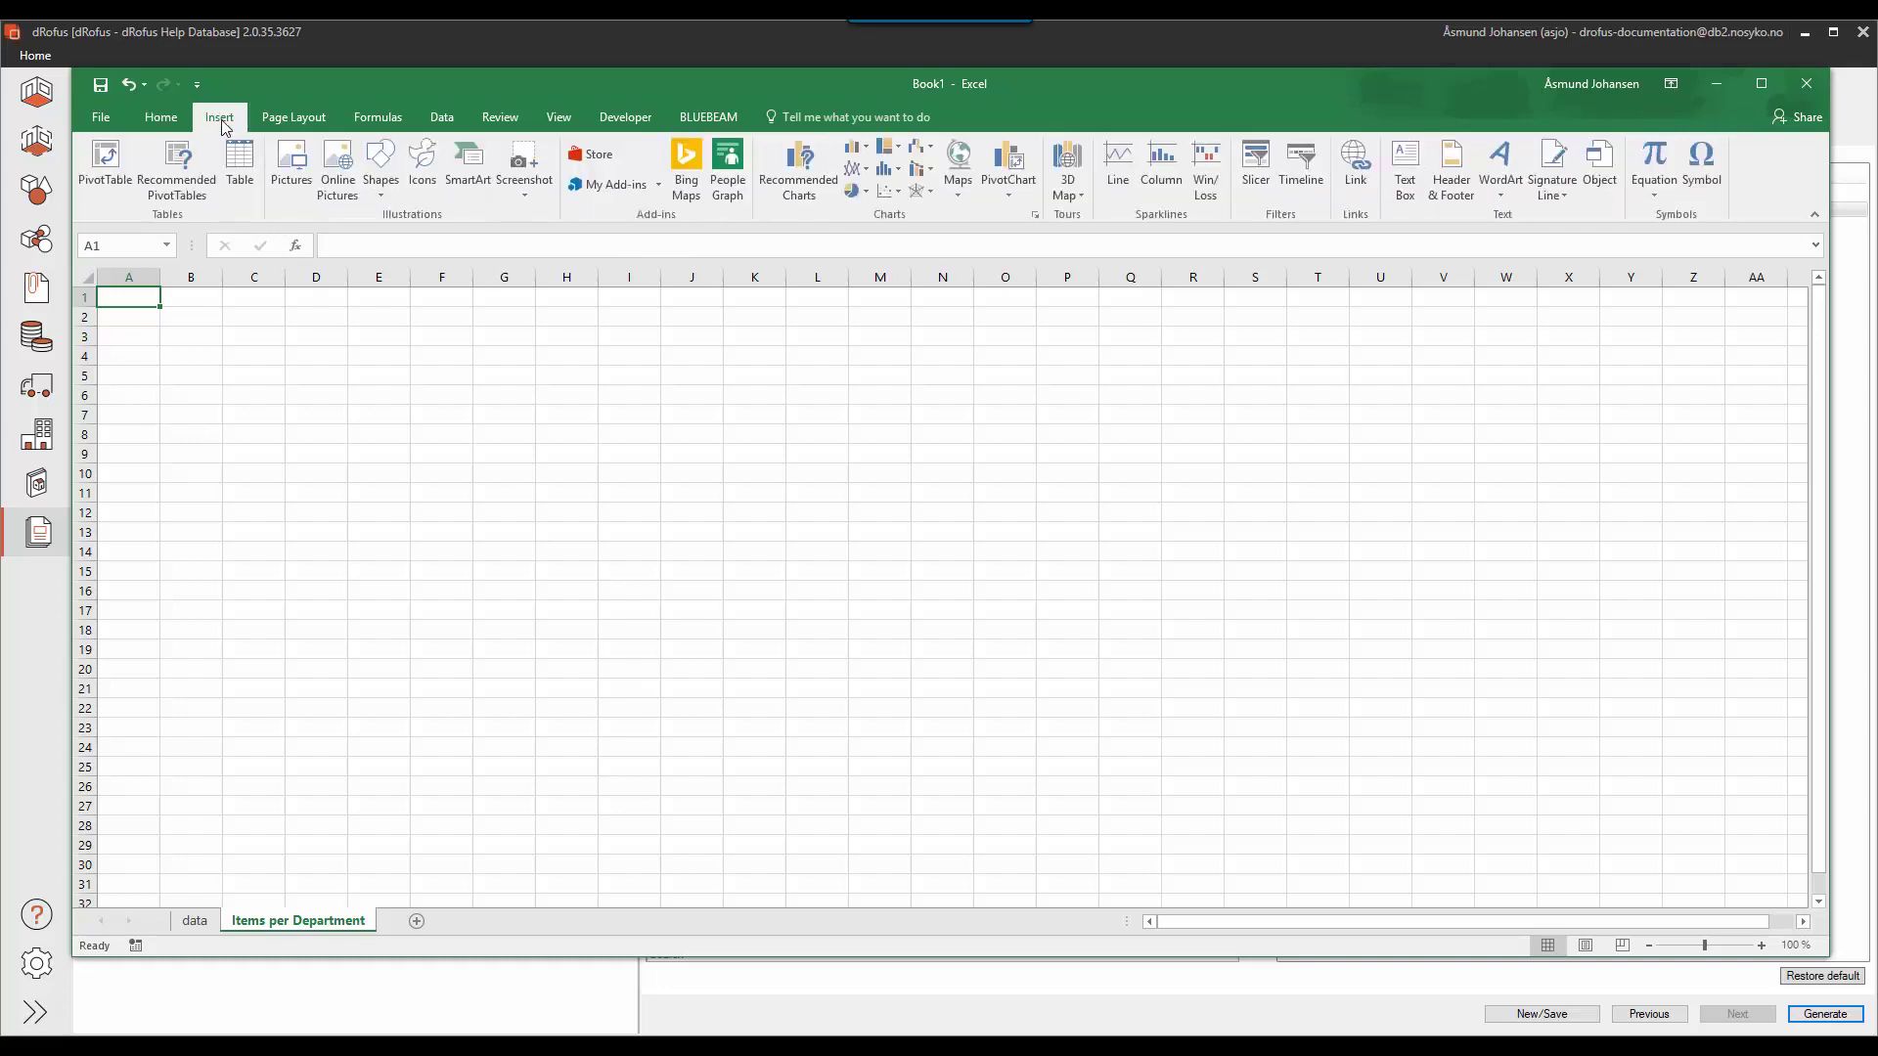
pyautogui.click(102, 160)
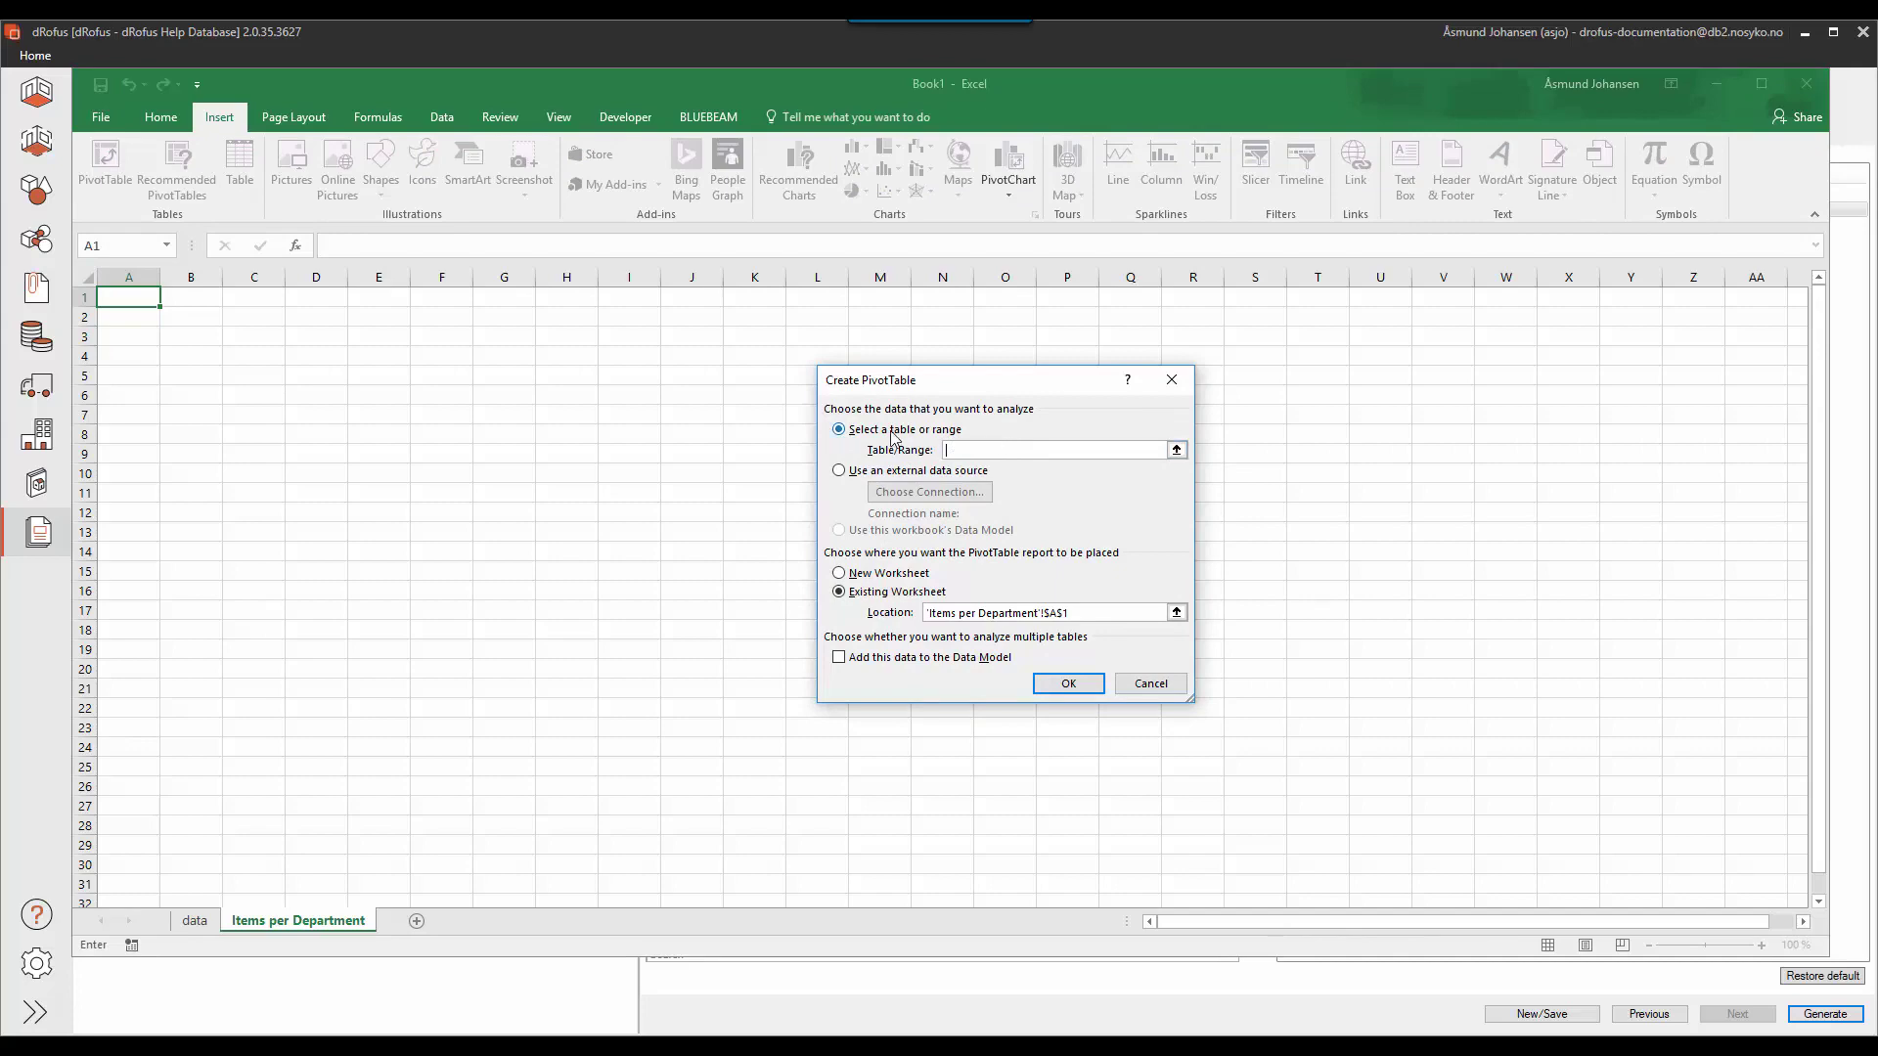
pyautogui.click(196, 921)
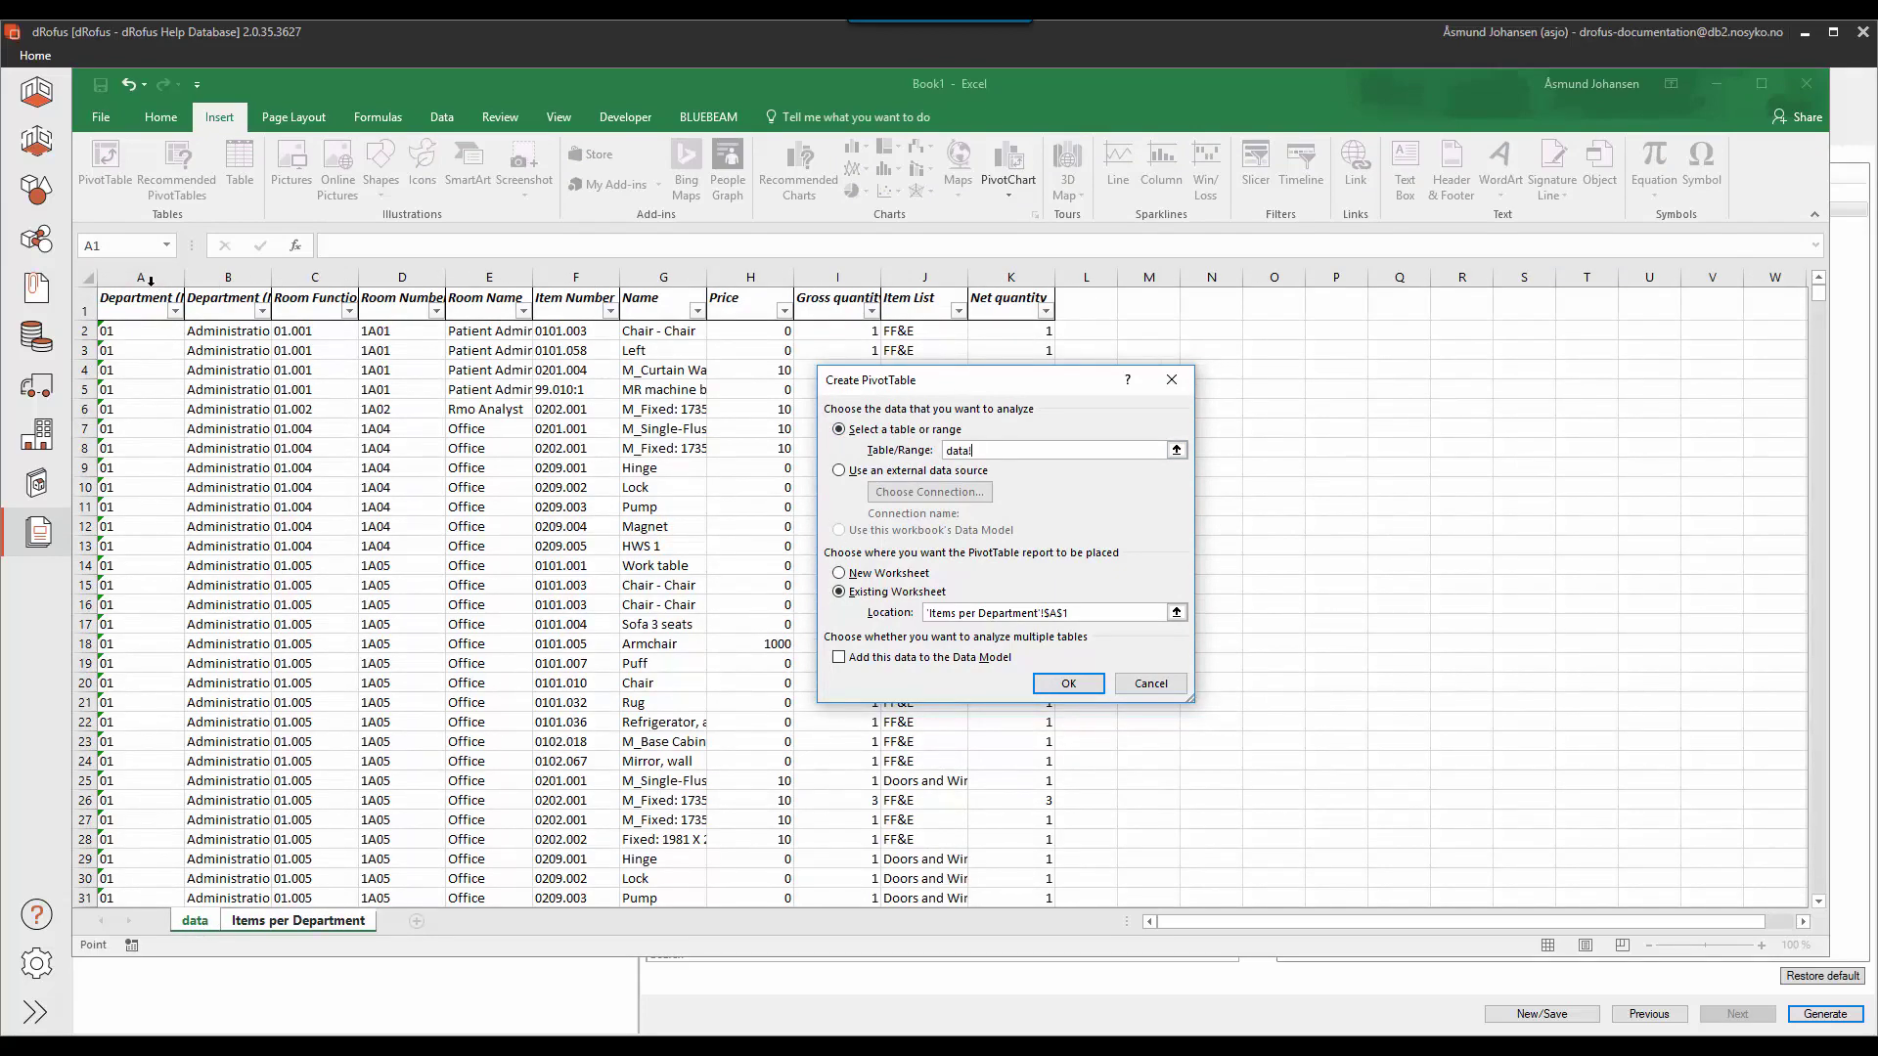
pyautogui.moveTo(147, 273); pyautogui.dragTo(1012, 276)
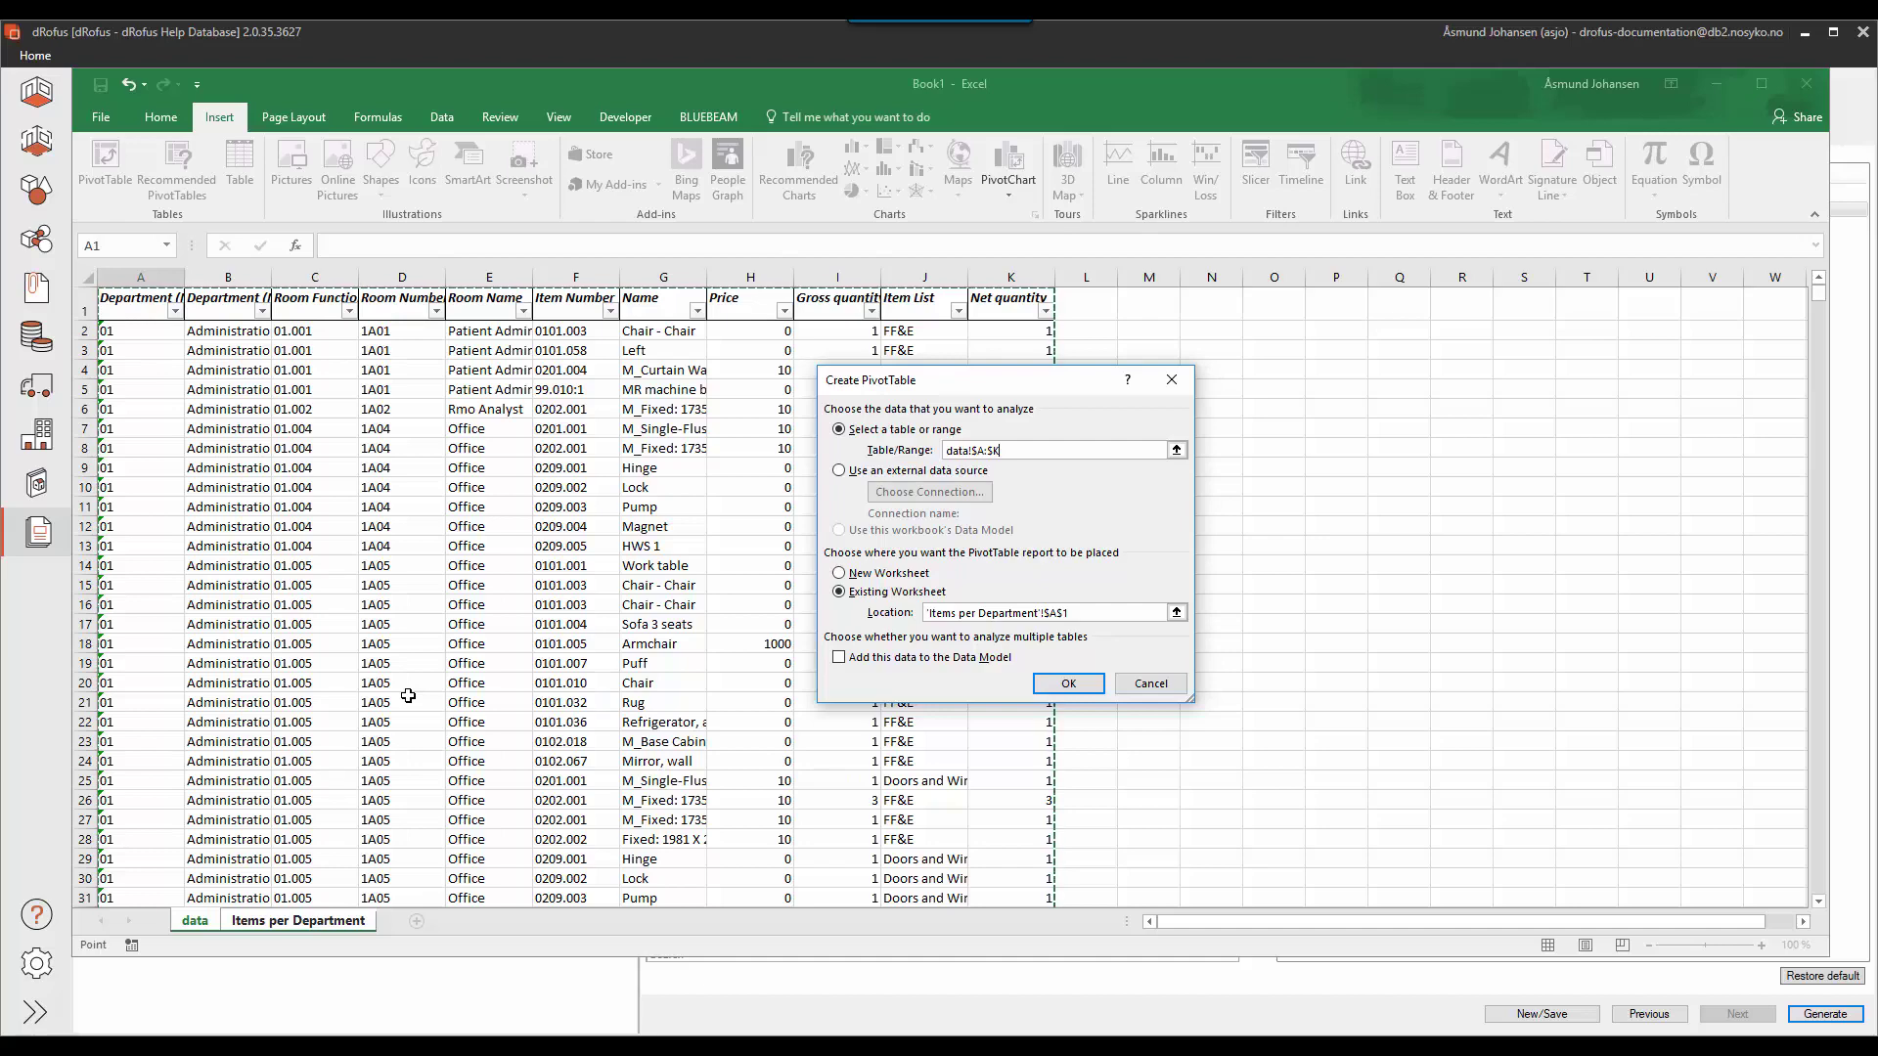
pyautogui.click(1081, 688)
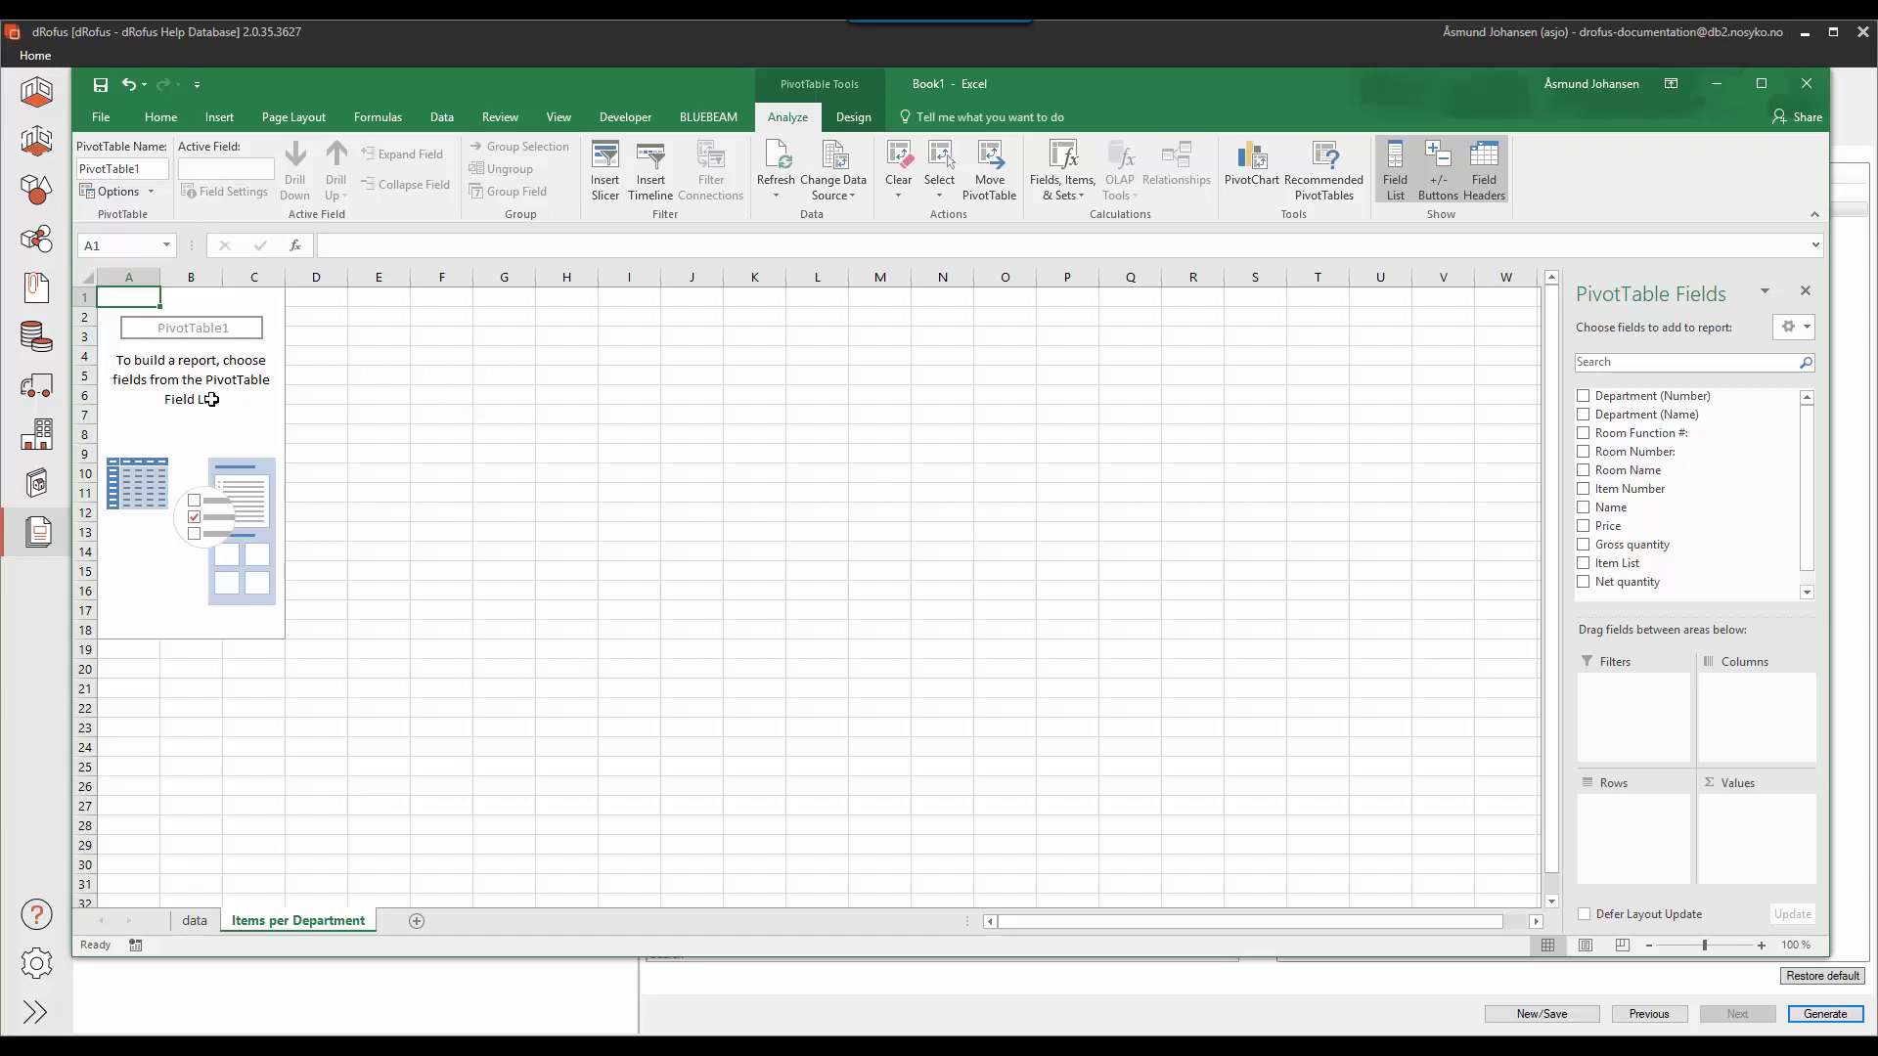
# Add Department (Number) as a row field, enable classic PivotTable layout, and remove its subtotals
pyautogui.click(1584, 397)
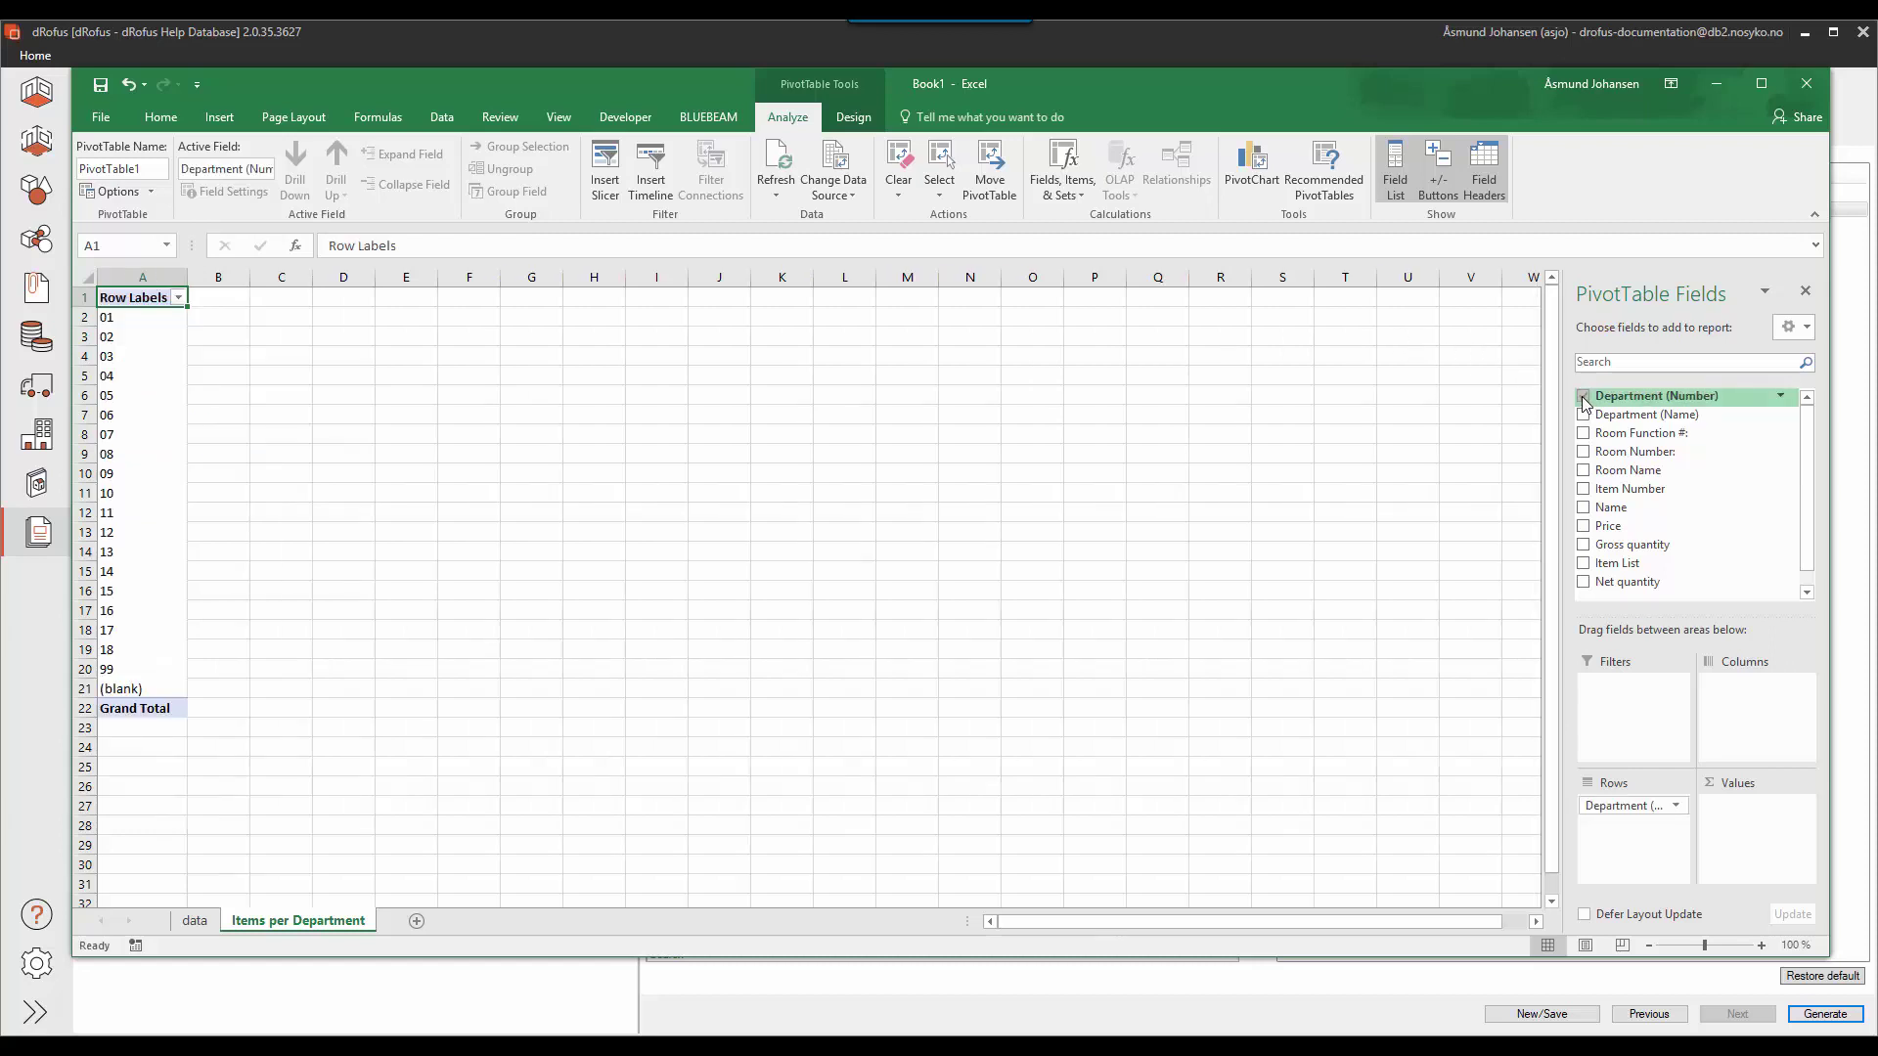
pyautogui.rightClick(142, 293)
pyautogui.click(261, 391)
pyautogui.click(271, 217)
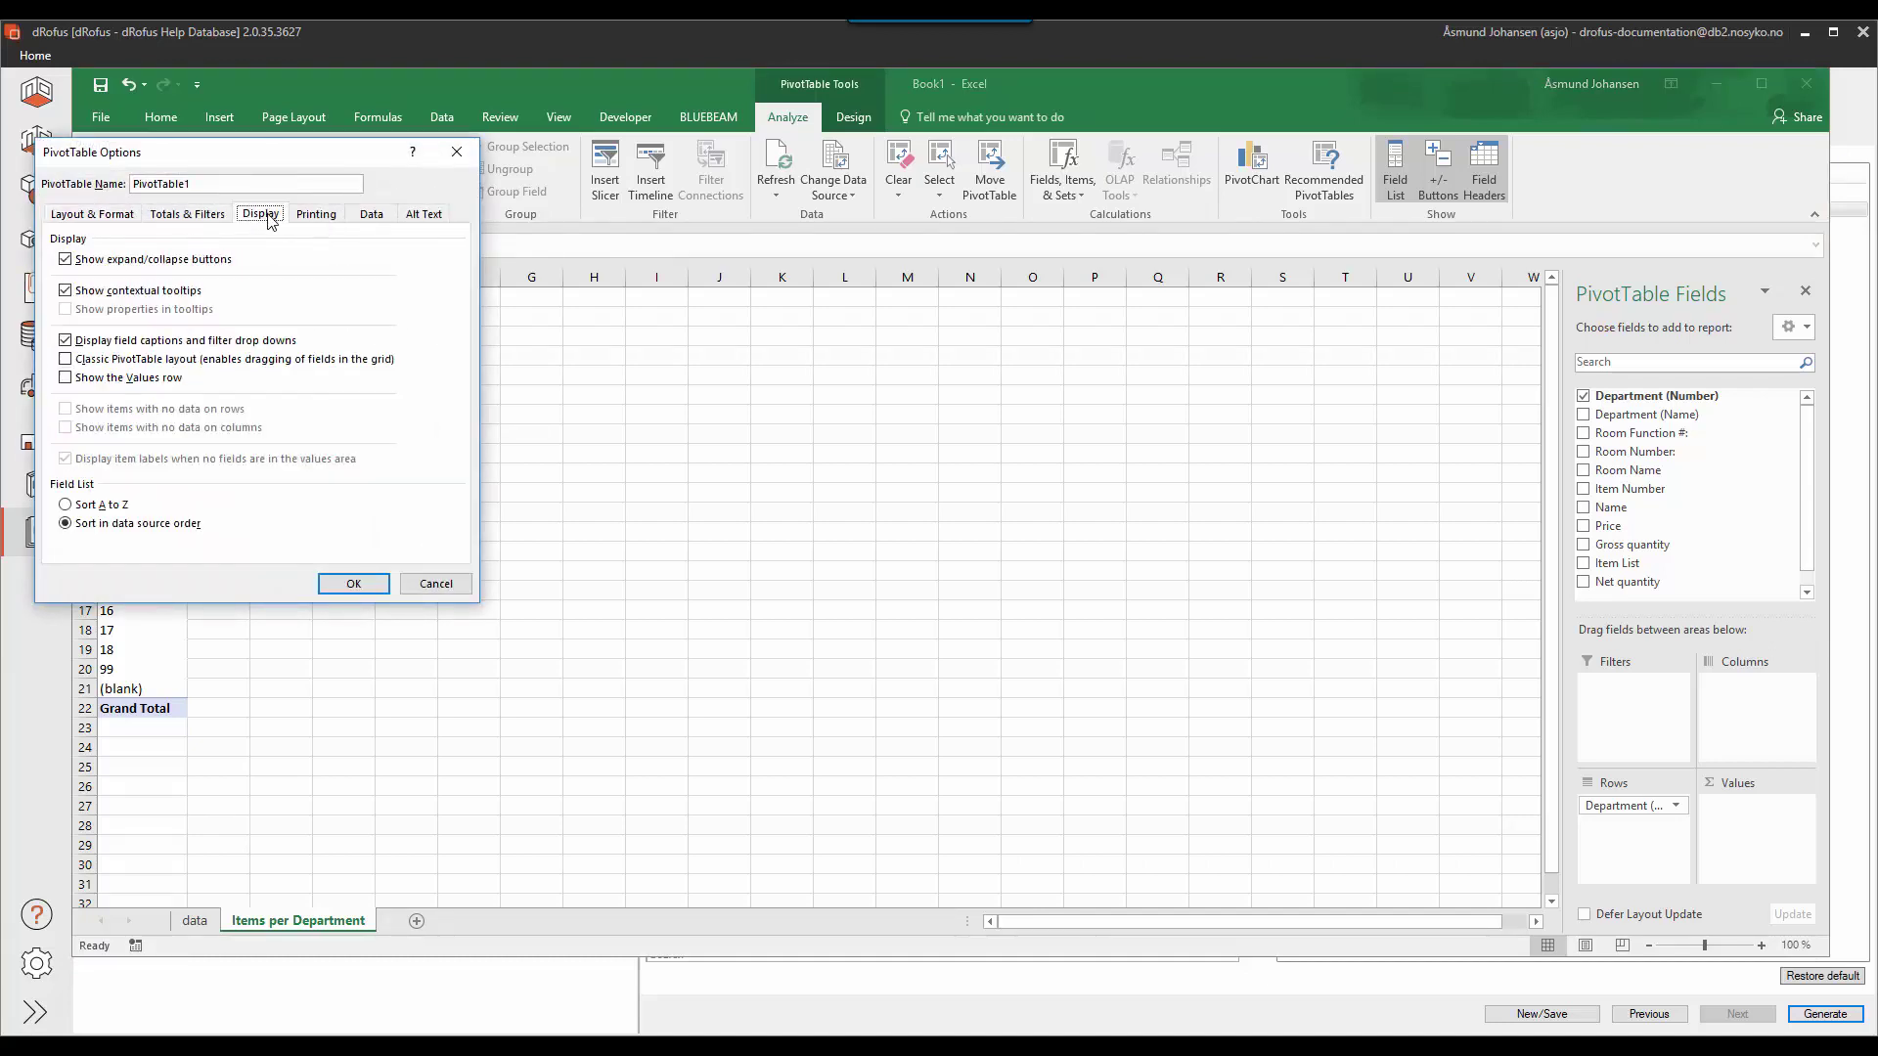
pyautogui.click(76, 360)
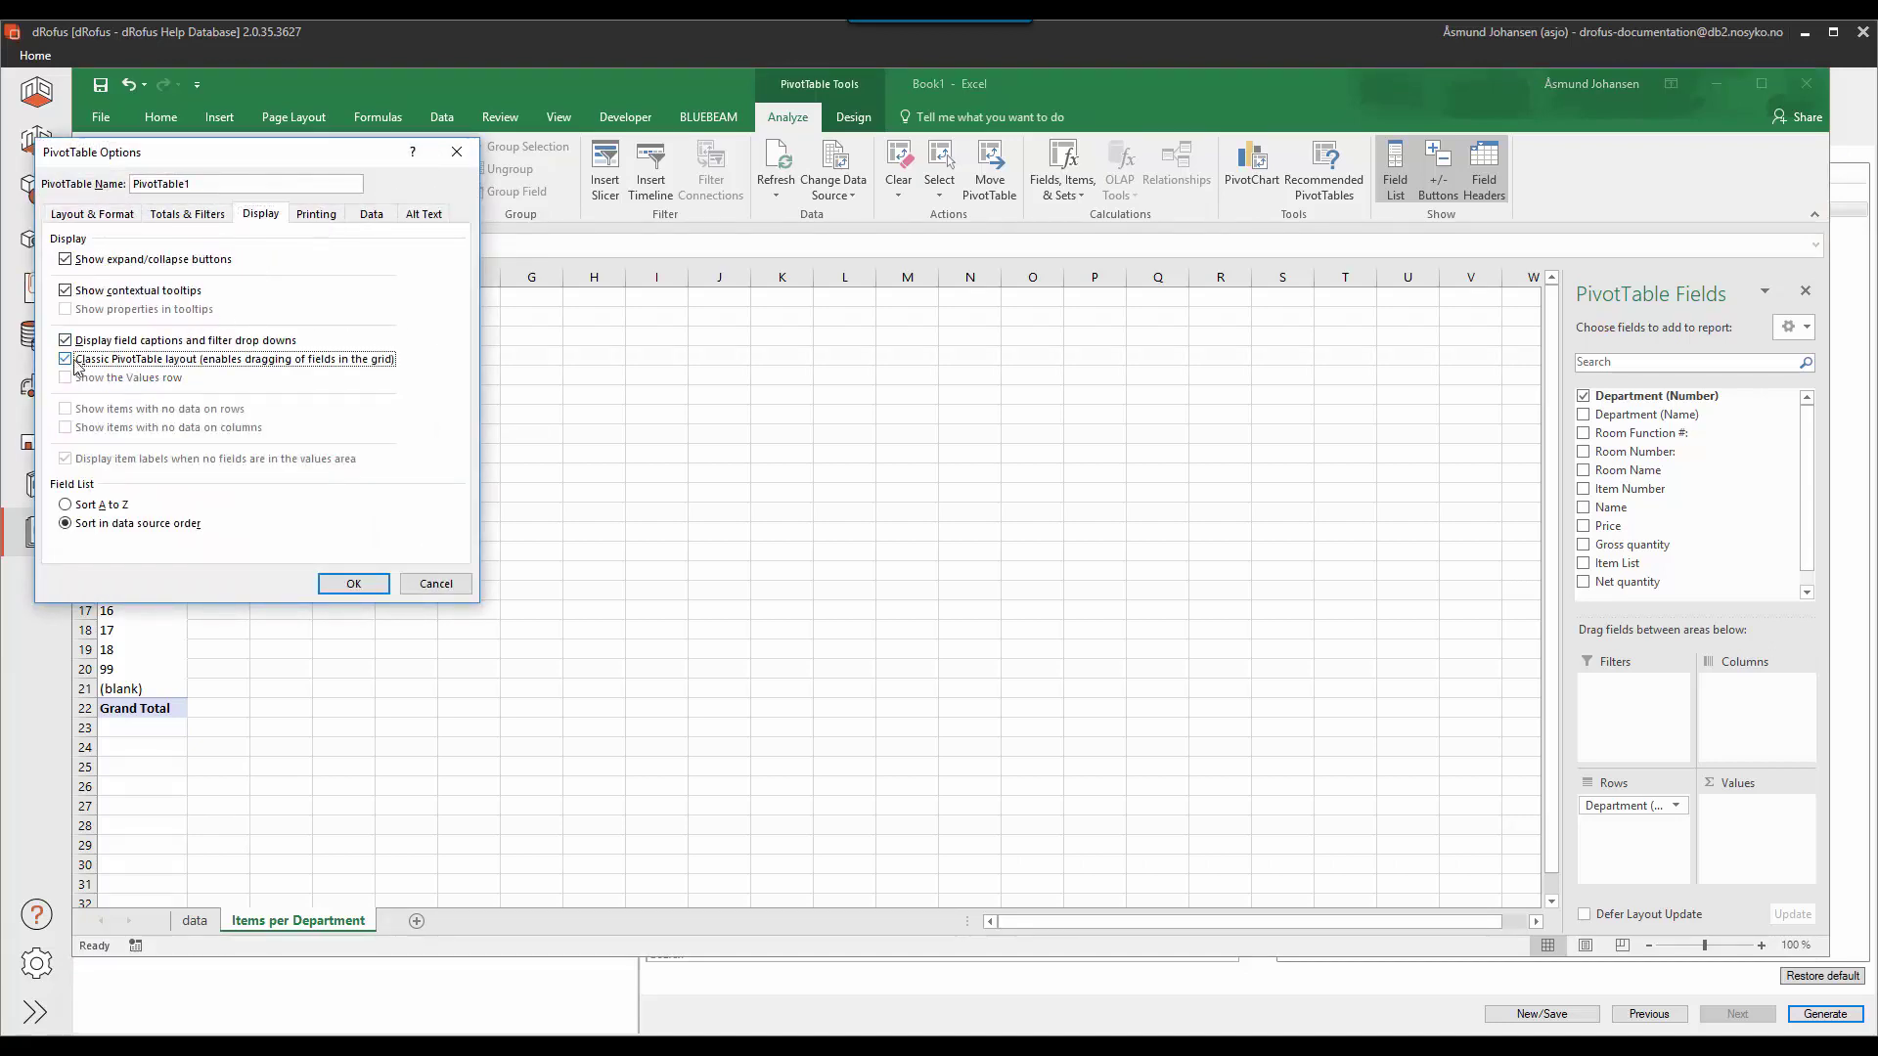
pyautogui.click(354, 584)
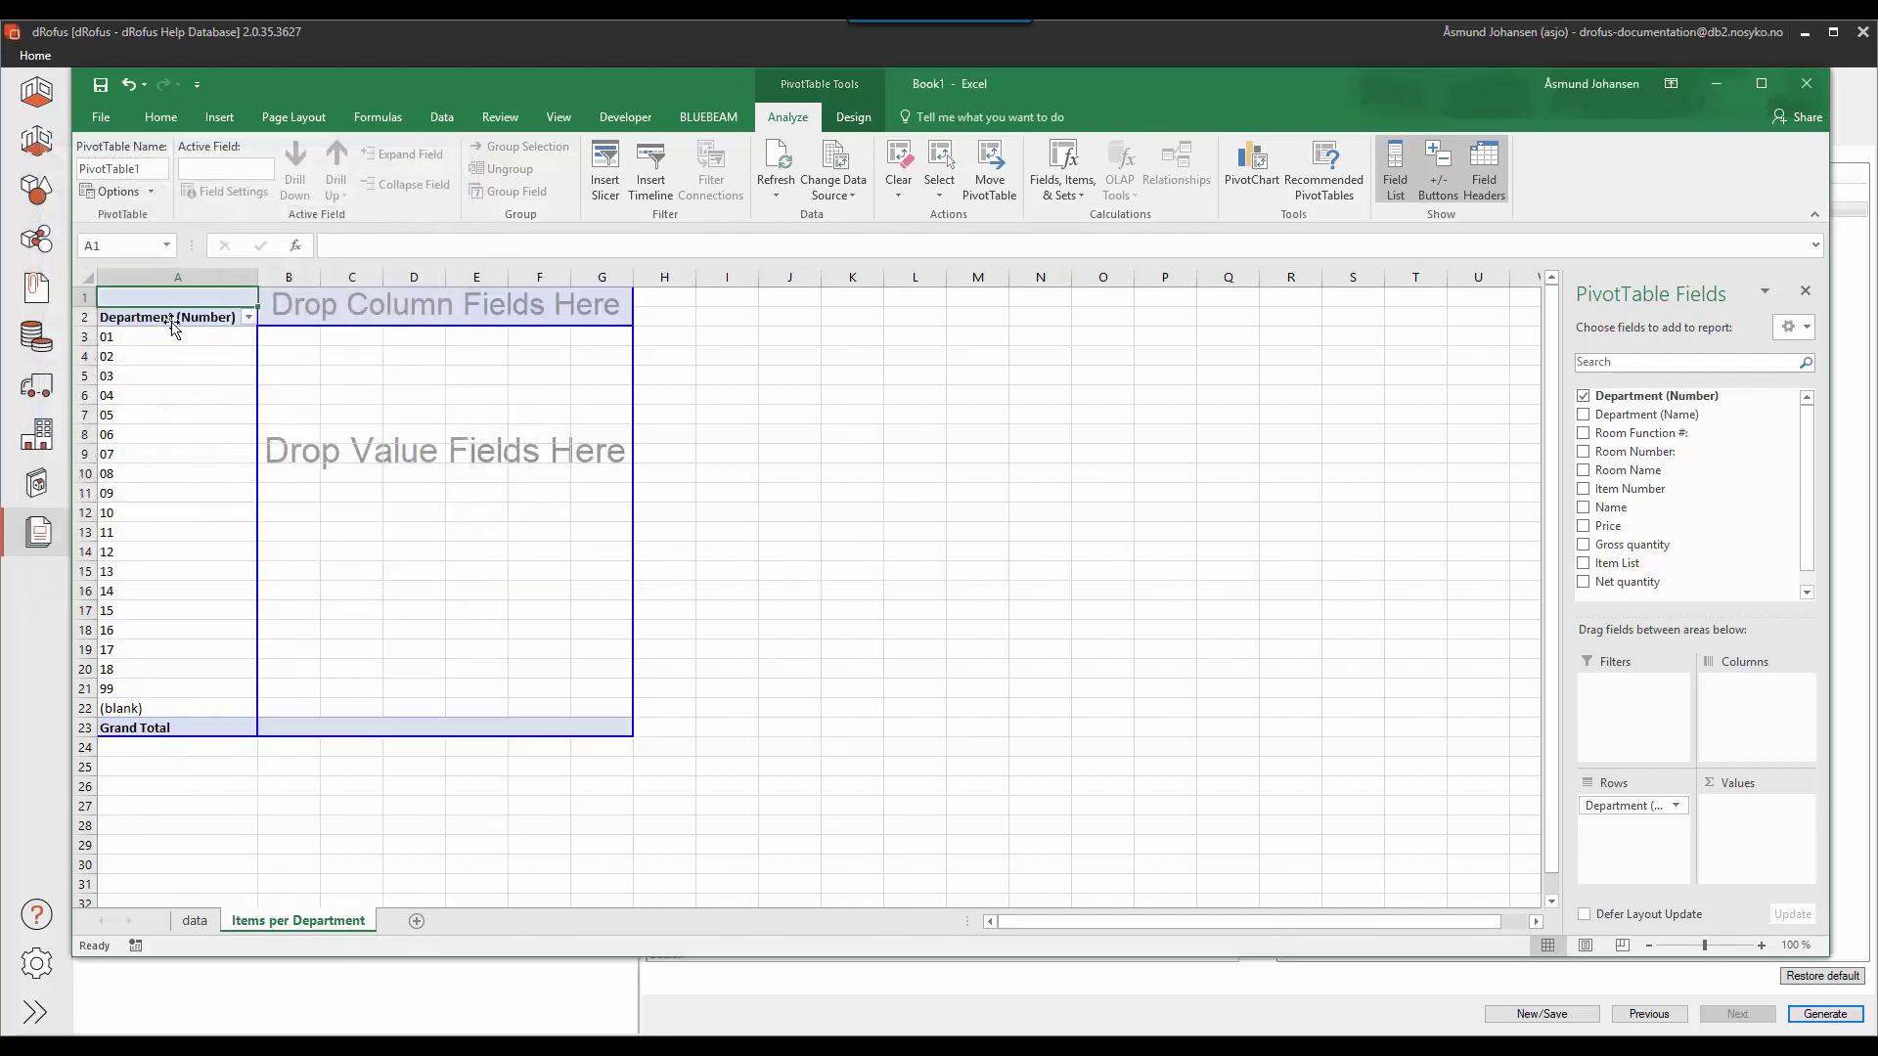
pyautogui.rightClick(172, 326)
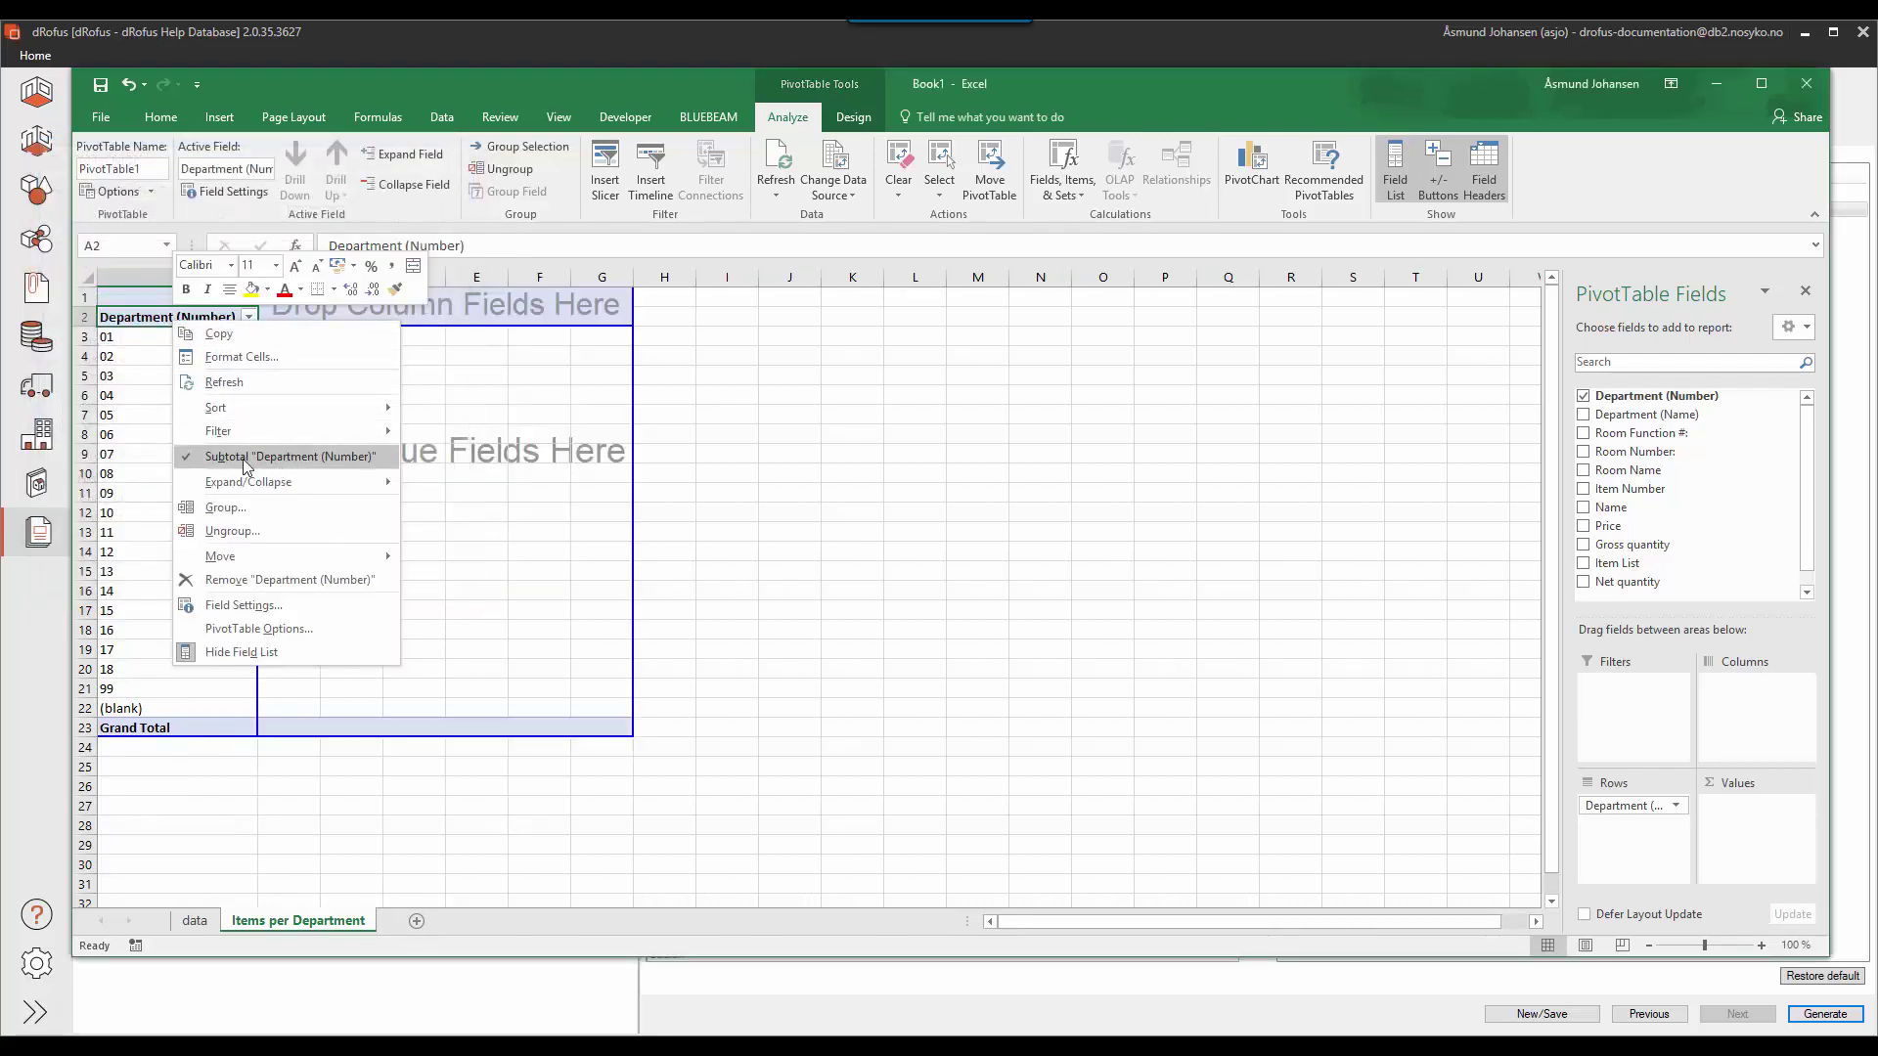
pyautogui.click(319, 459)
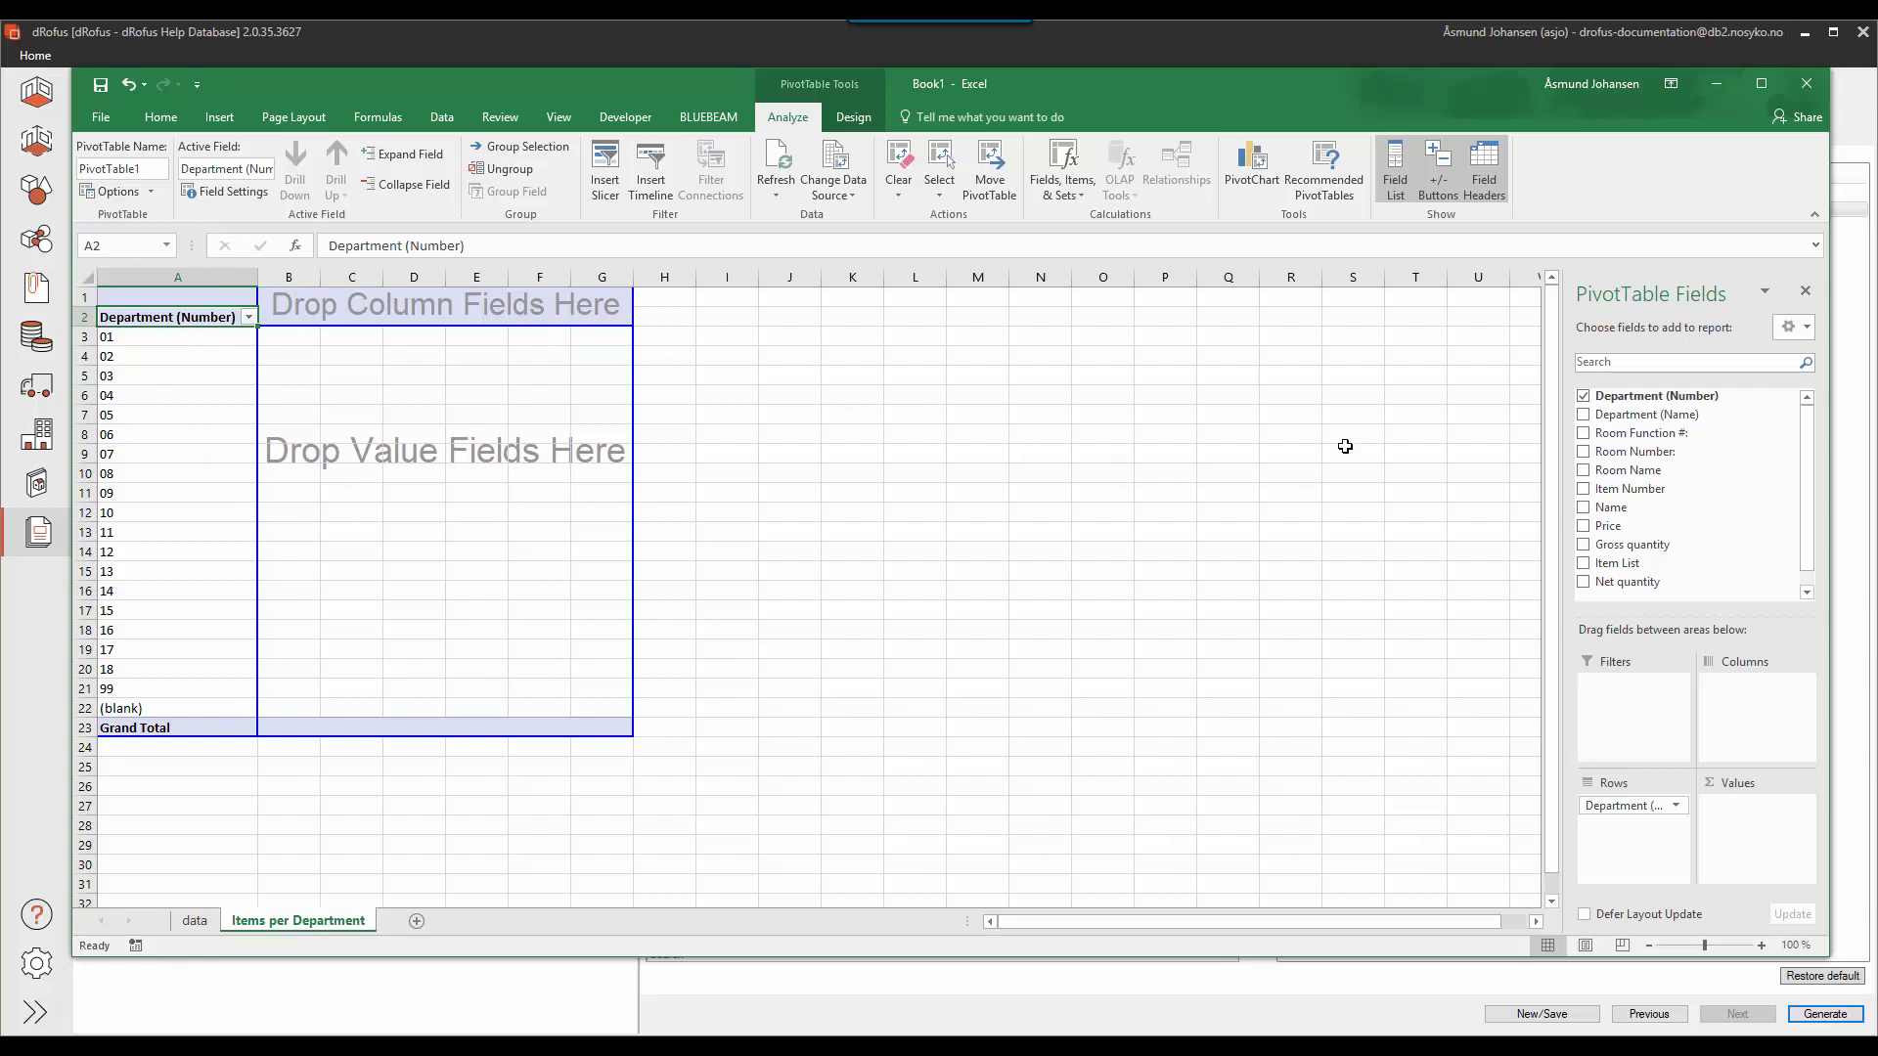
# Add Department (Name) as a row field without subtotals, narrowing the Department (Number) column
pyautogui.click(1583, 414)
pyautogui.moveTo(257, 278); pyautogui.dragTo(203, 284)
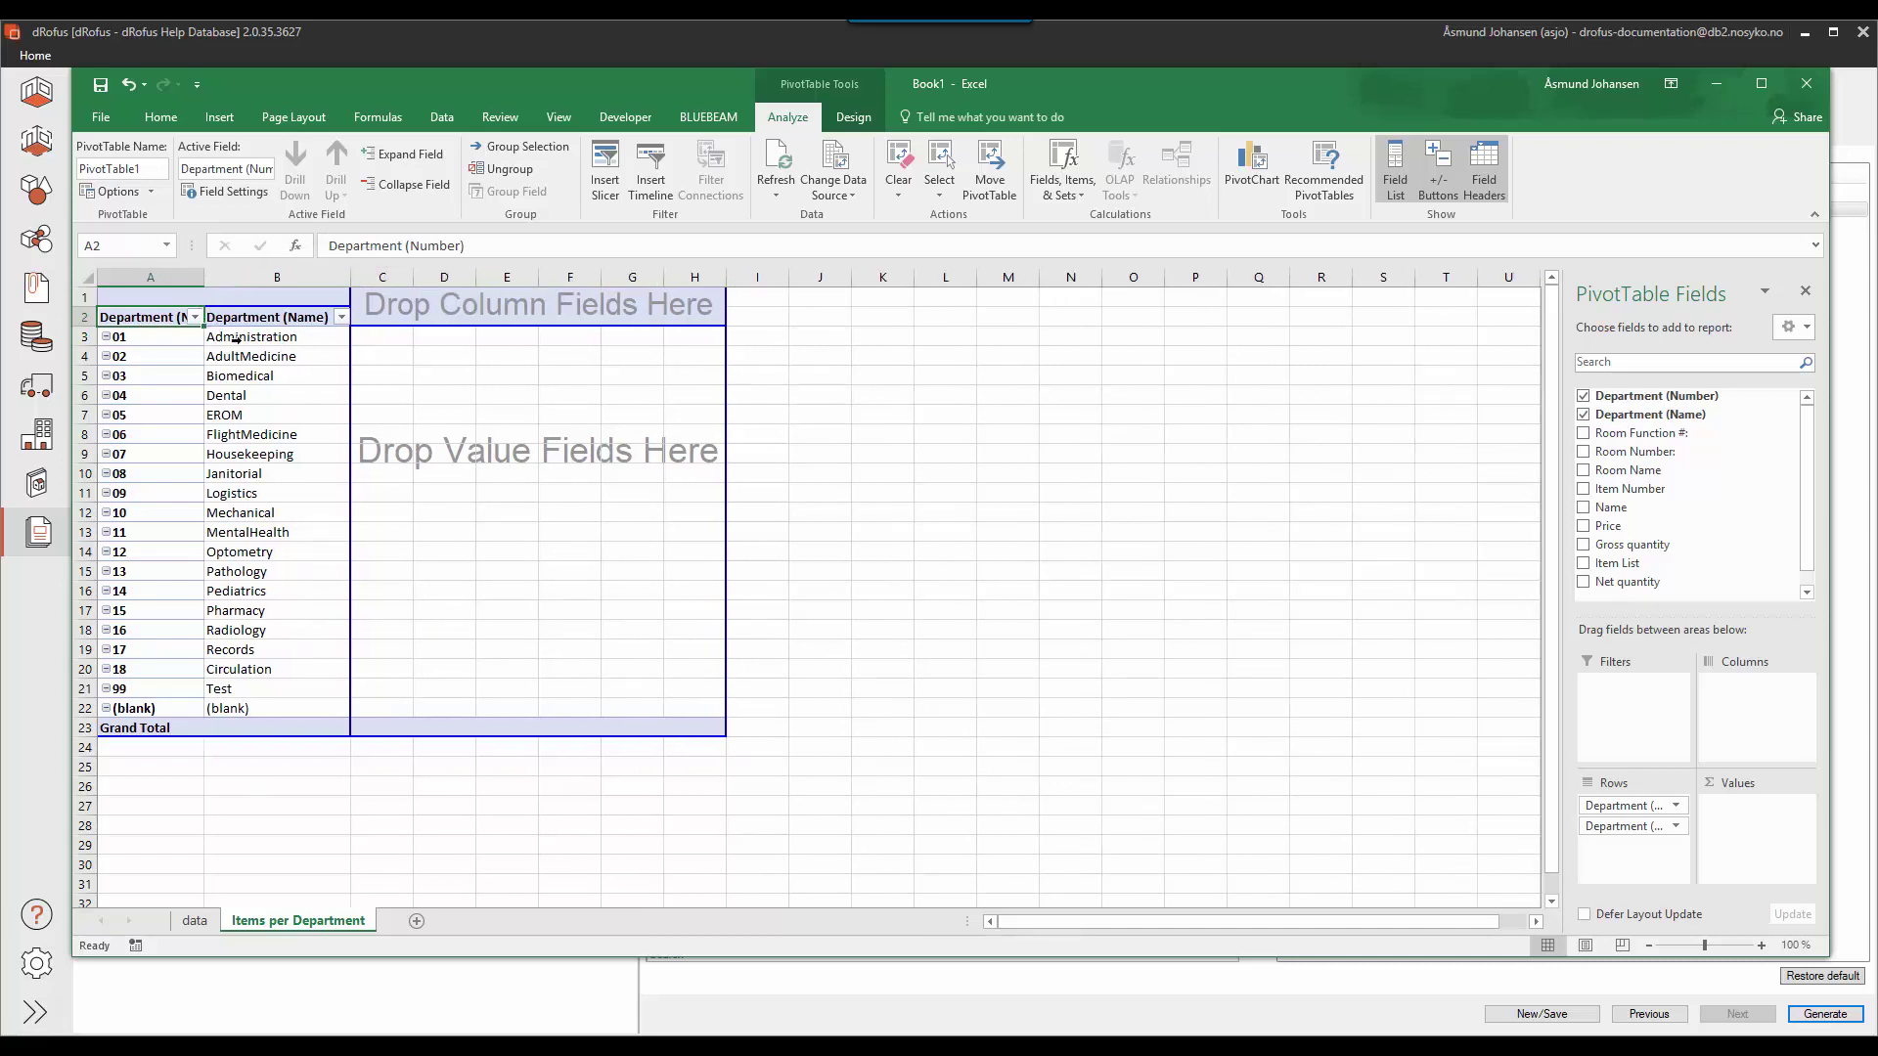
pyautogui.rightClick(281, 276)
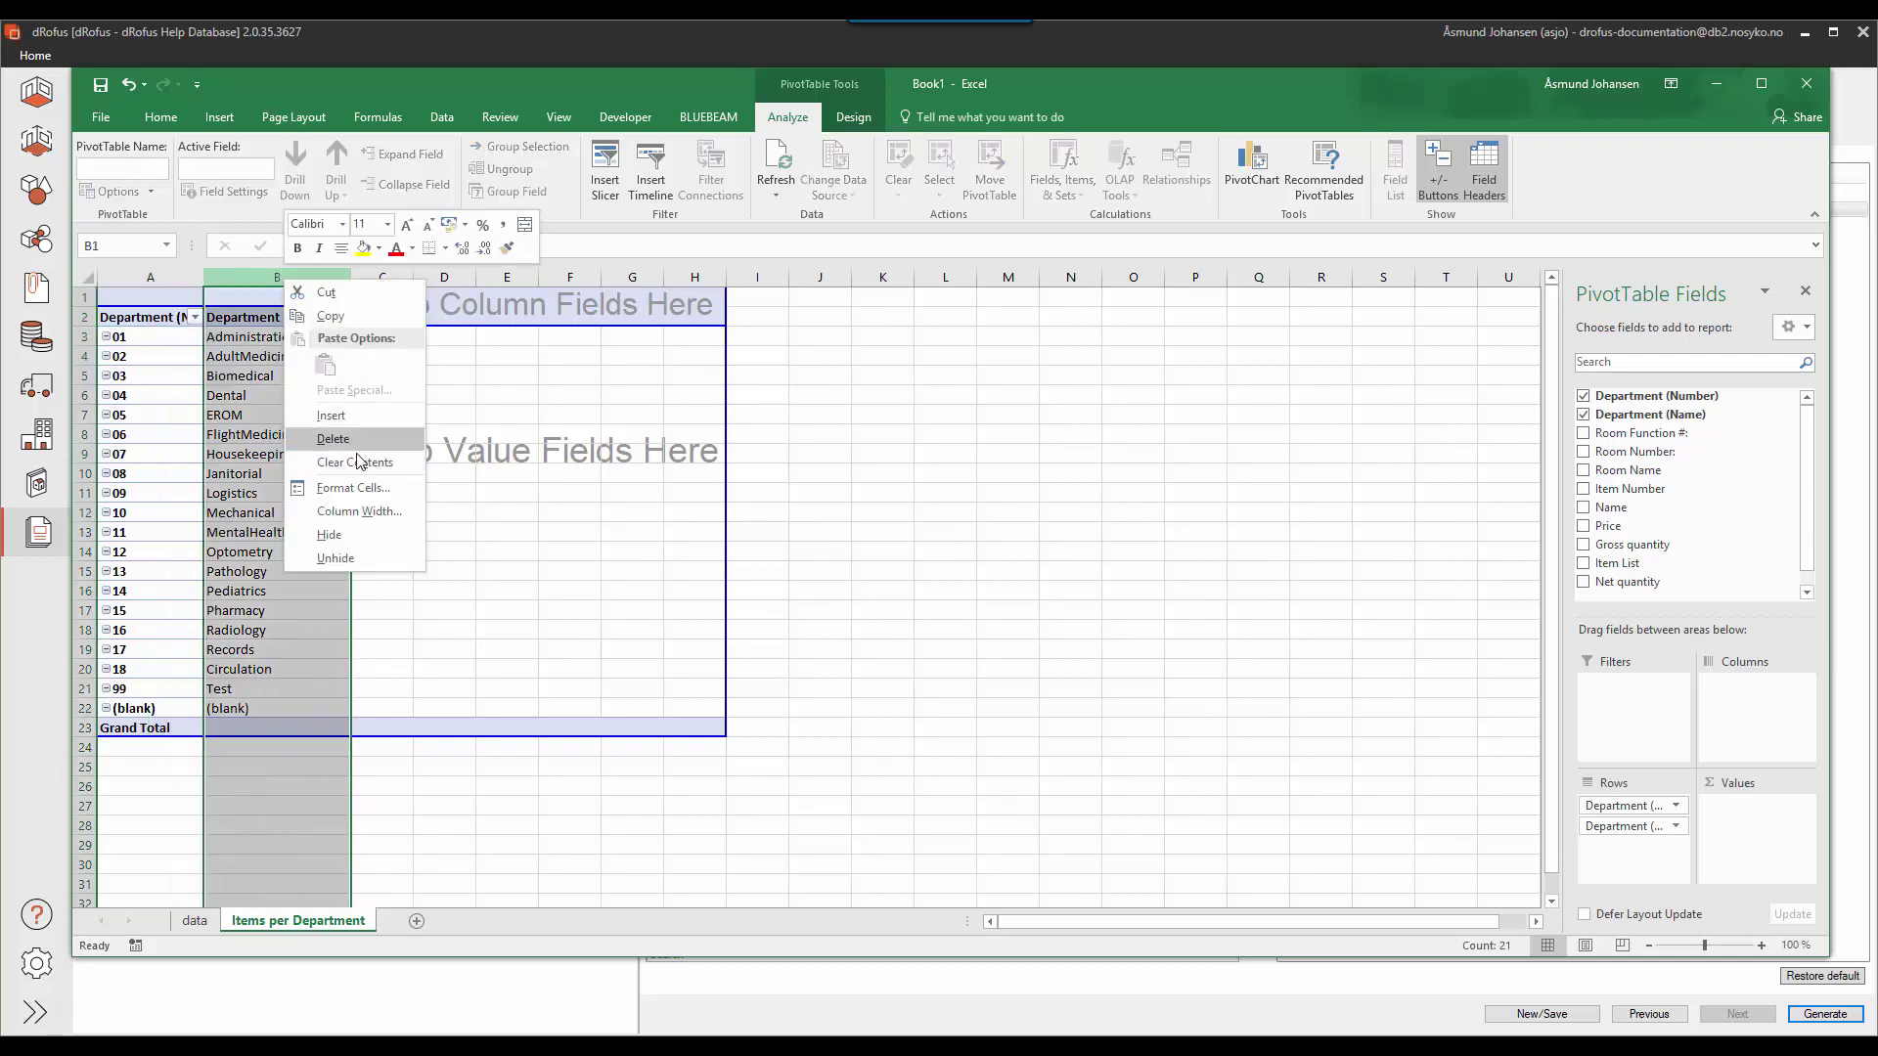
pyautogui.click(256, 319)
pyautogui.rightClick(256, 319)
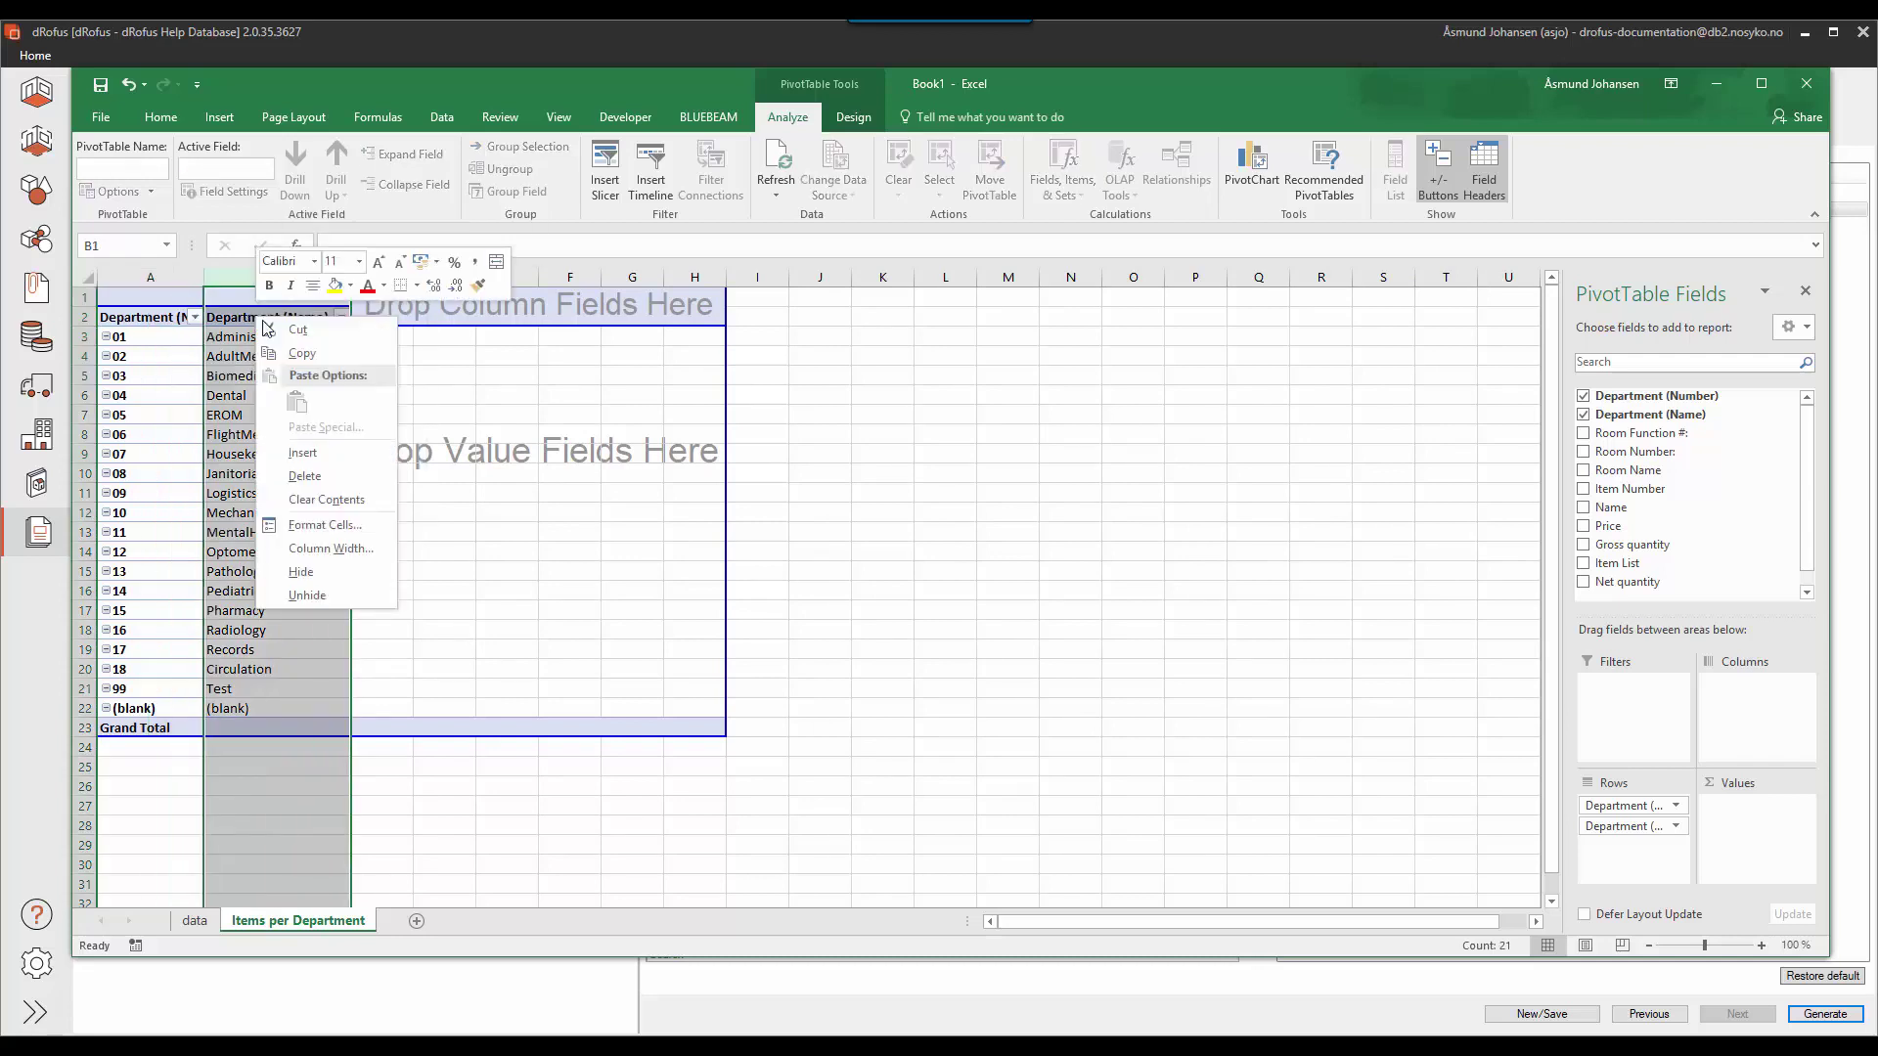
pyautogui.press('Escape')
pyautogui.click(272, 323)
pyautogui.rightClick(272, 322)
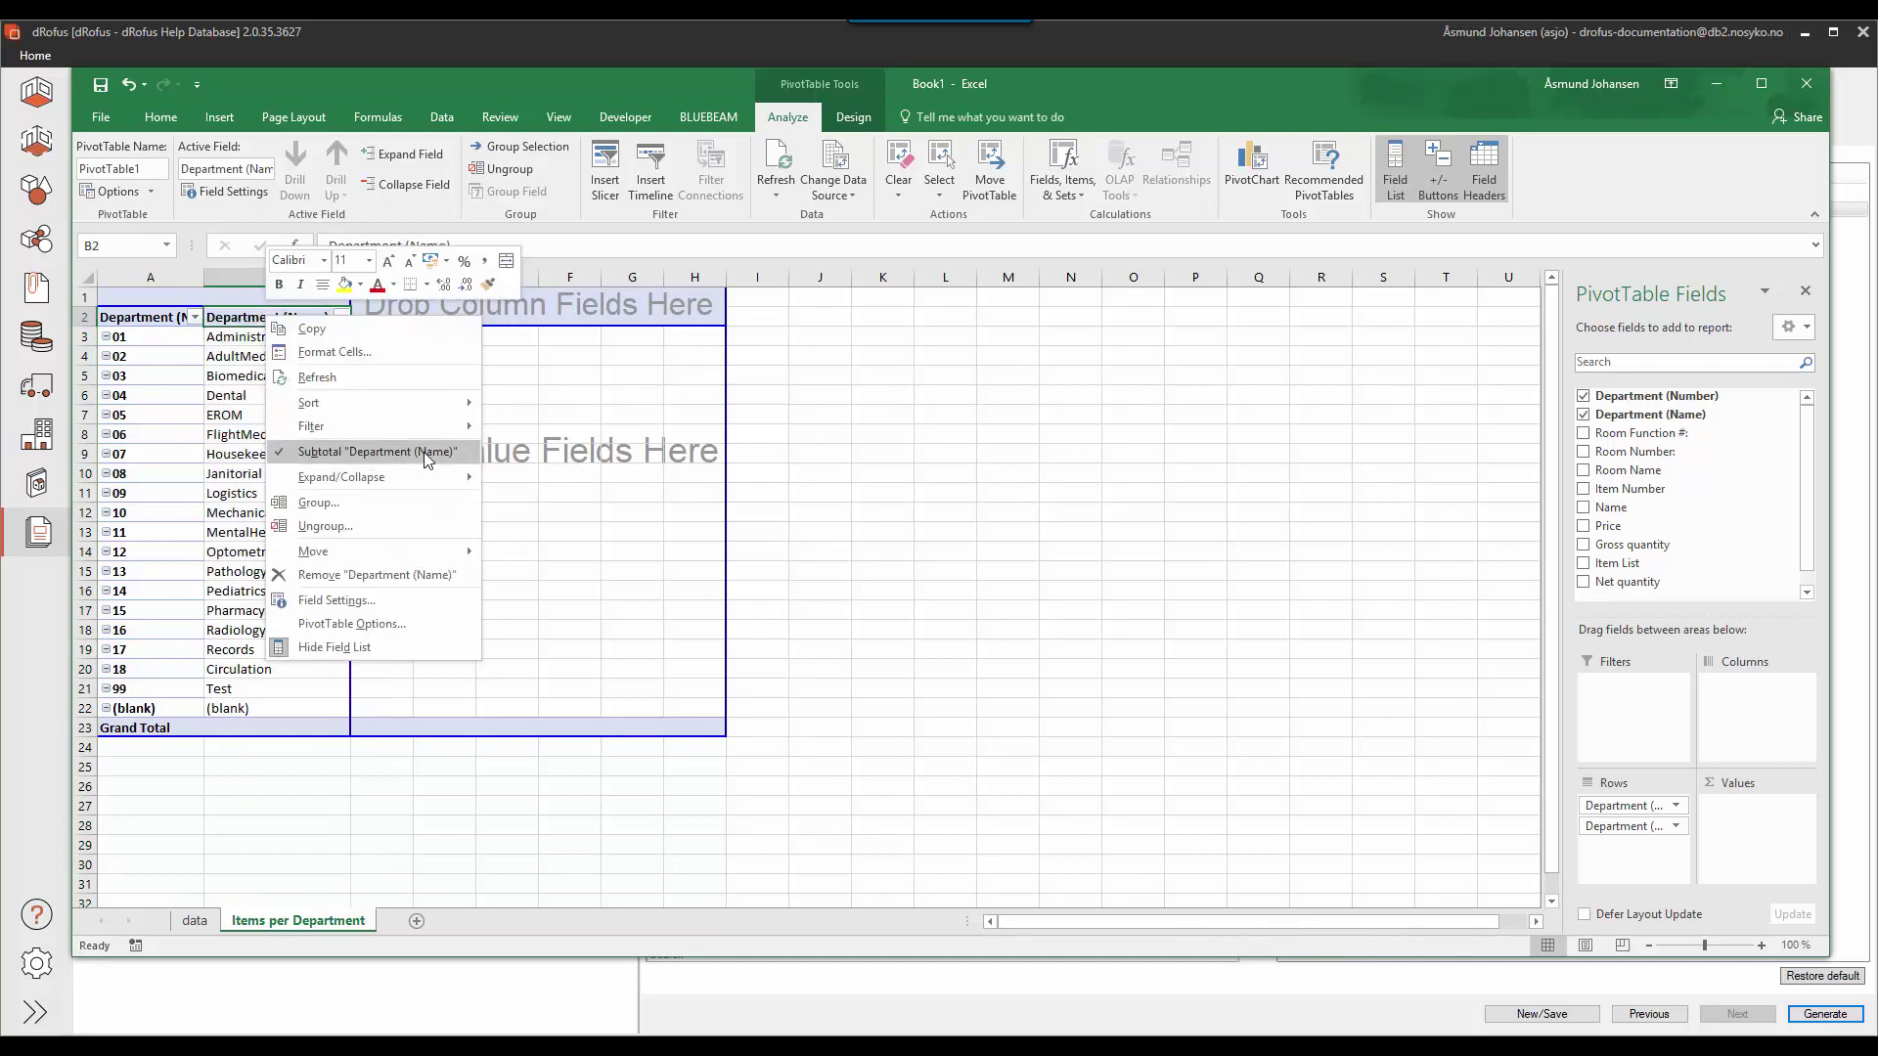
pyautogui.click(427, 456)
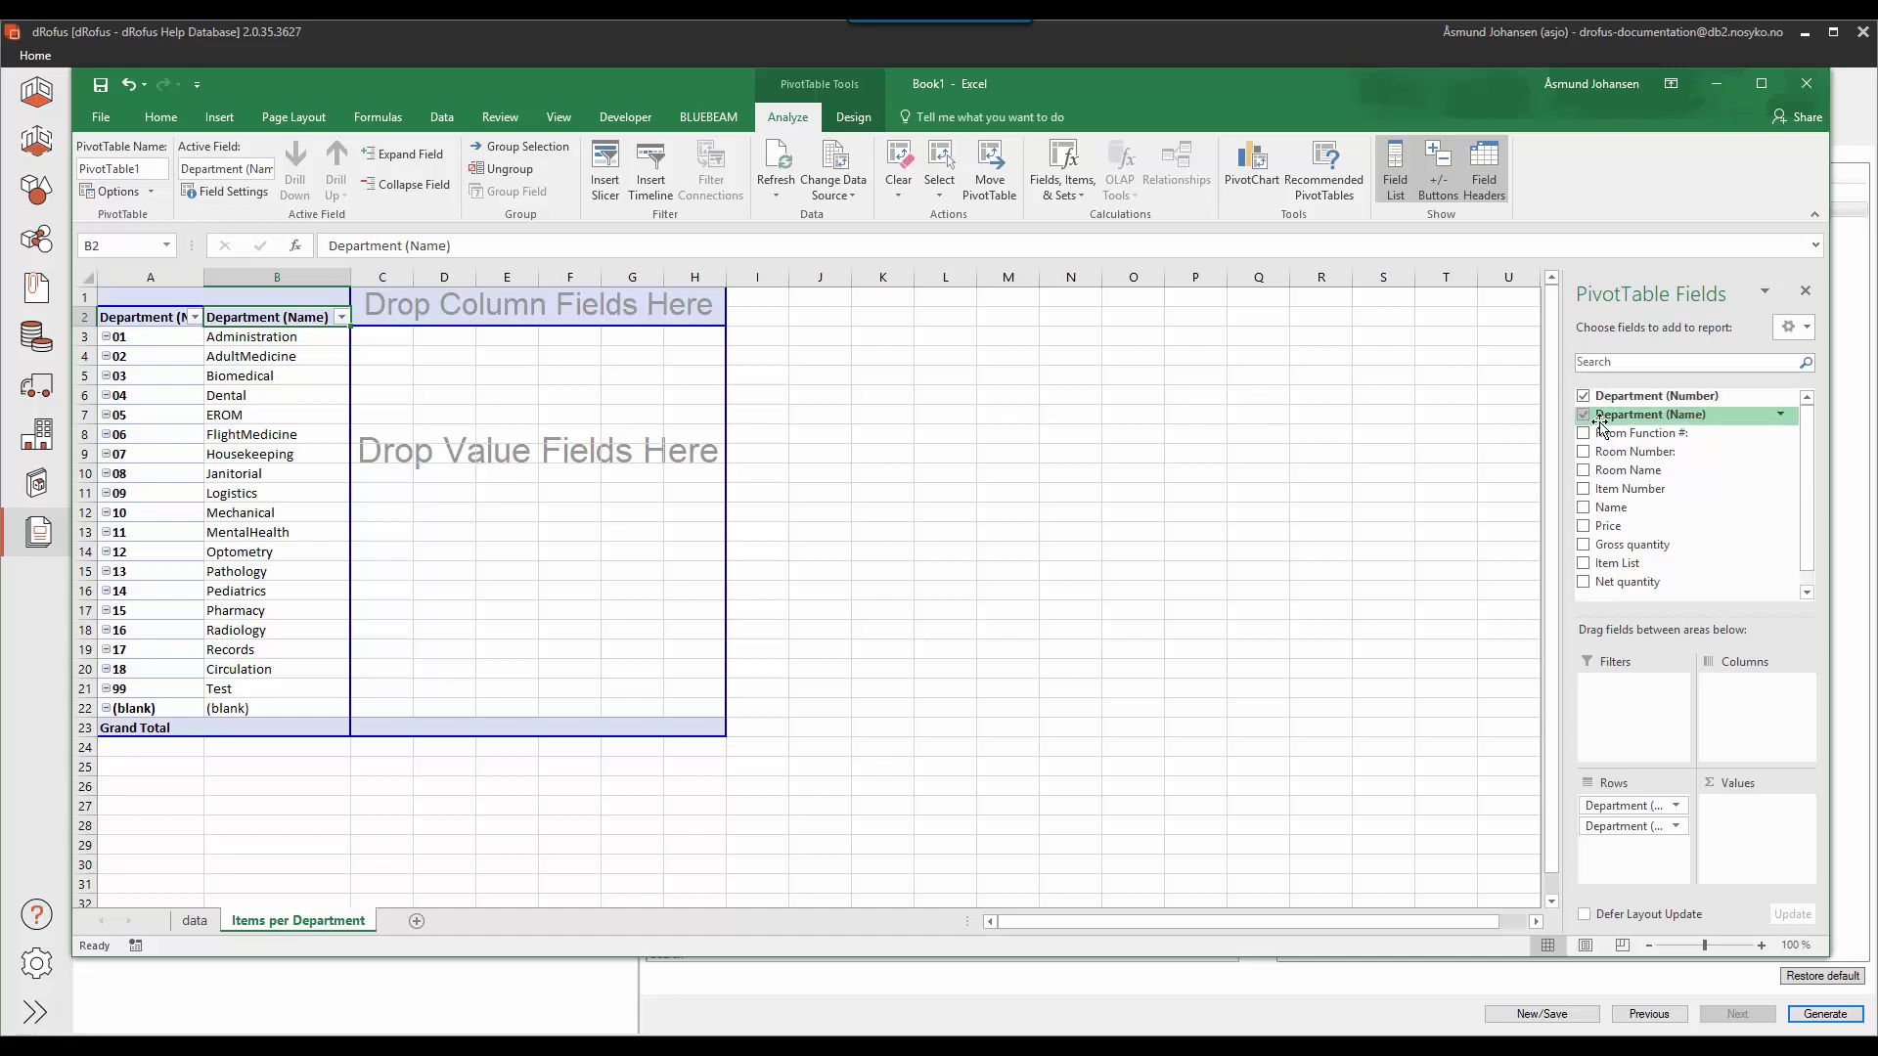
# Add Item Number and Name as row fields without subtotals, adjusting their column widths
pyautogui.click(1583, 490)
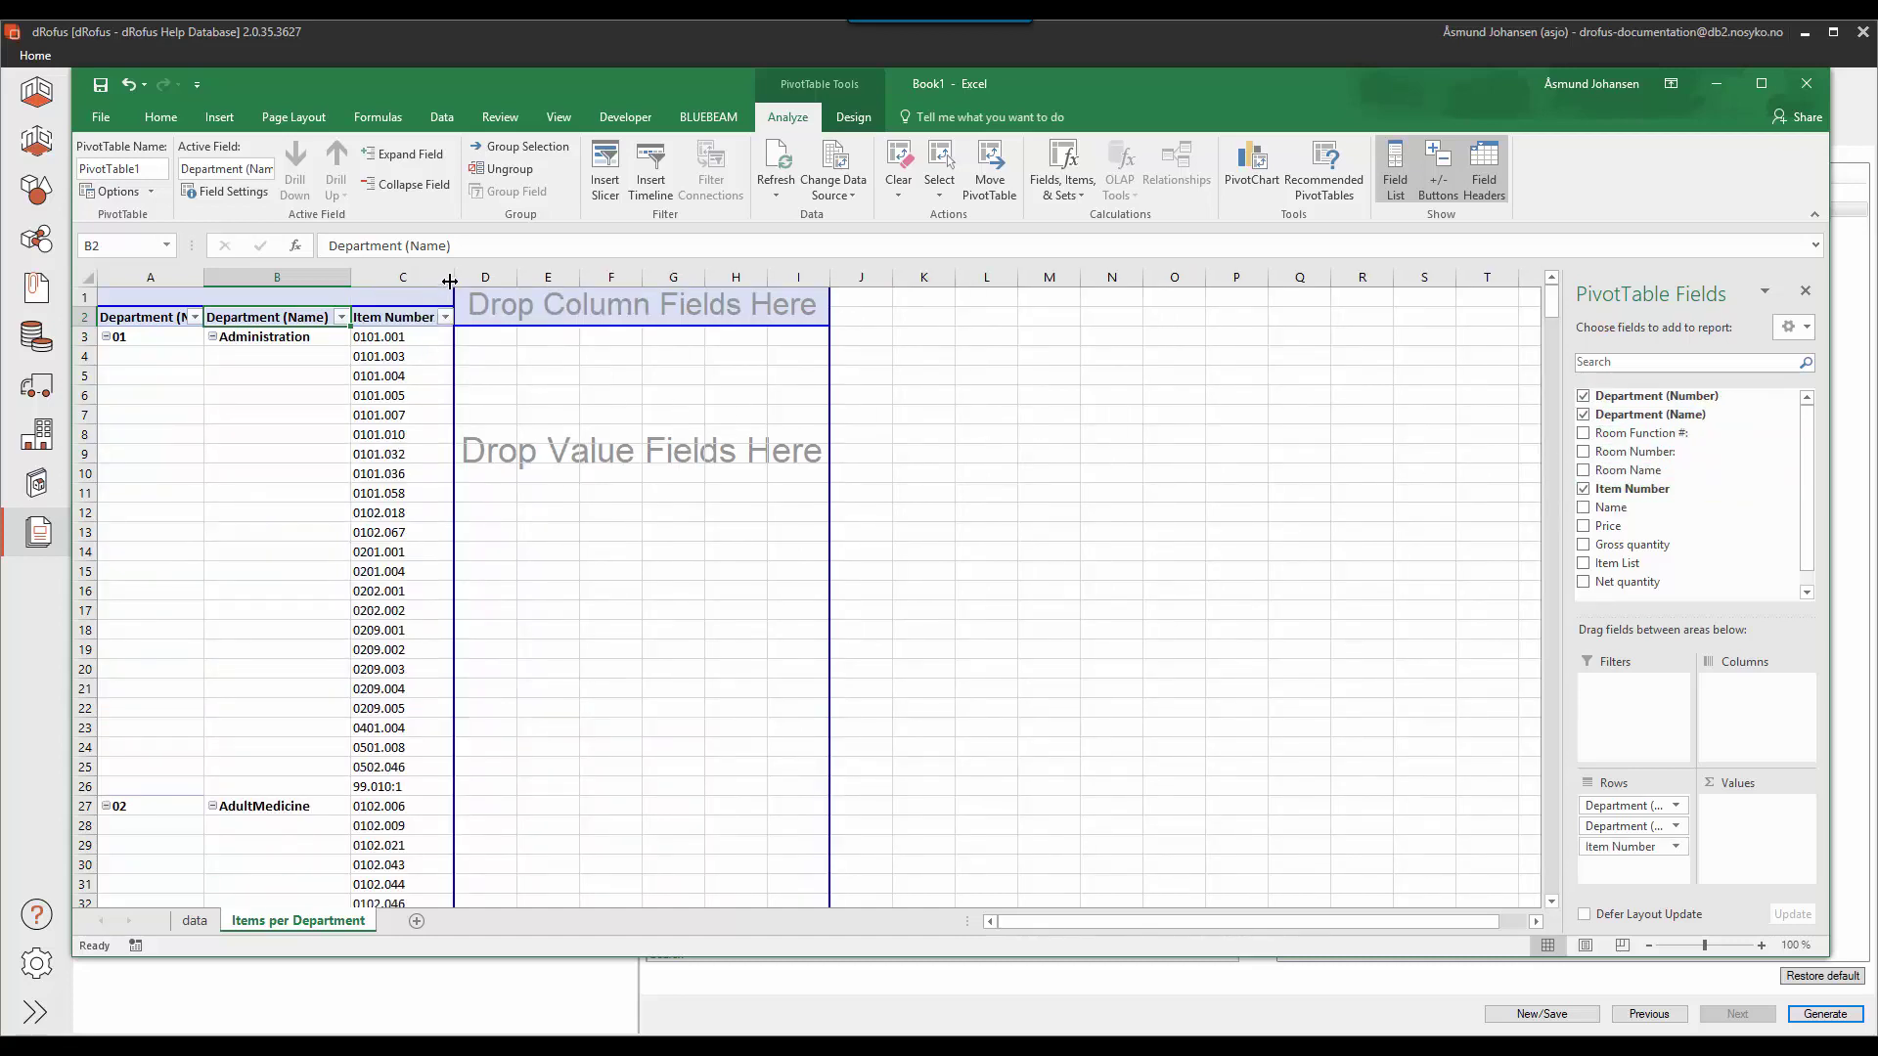
pyautogui.moveTo(450, 281); pyautogui.dragTo(472, 282)
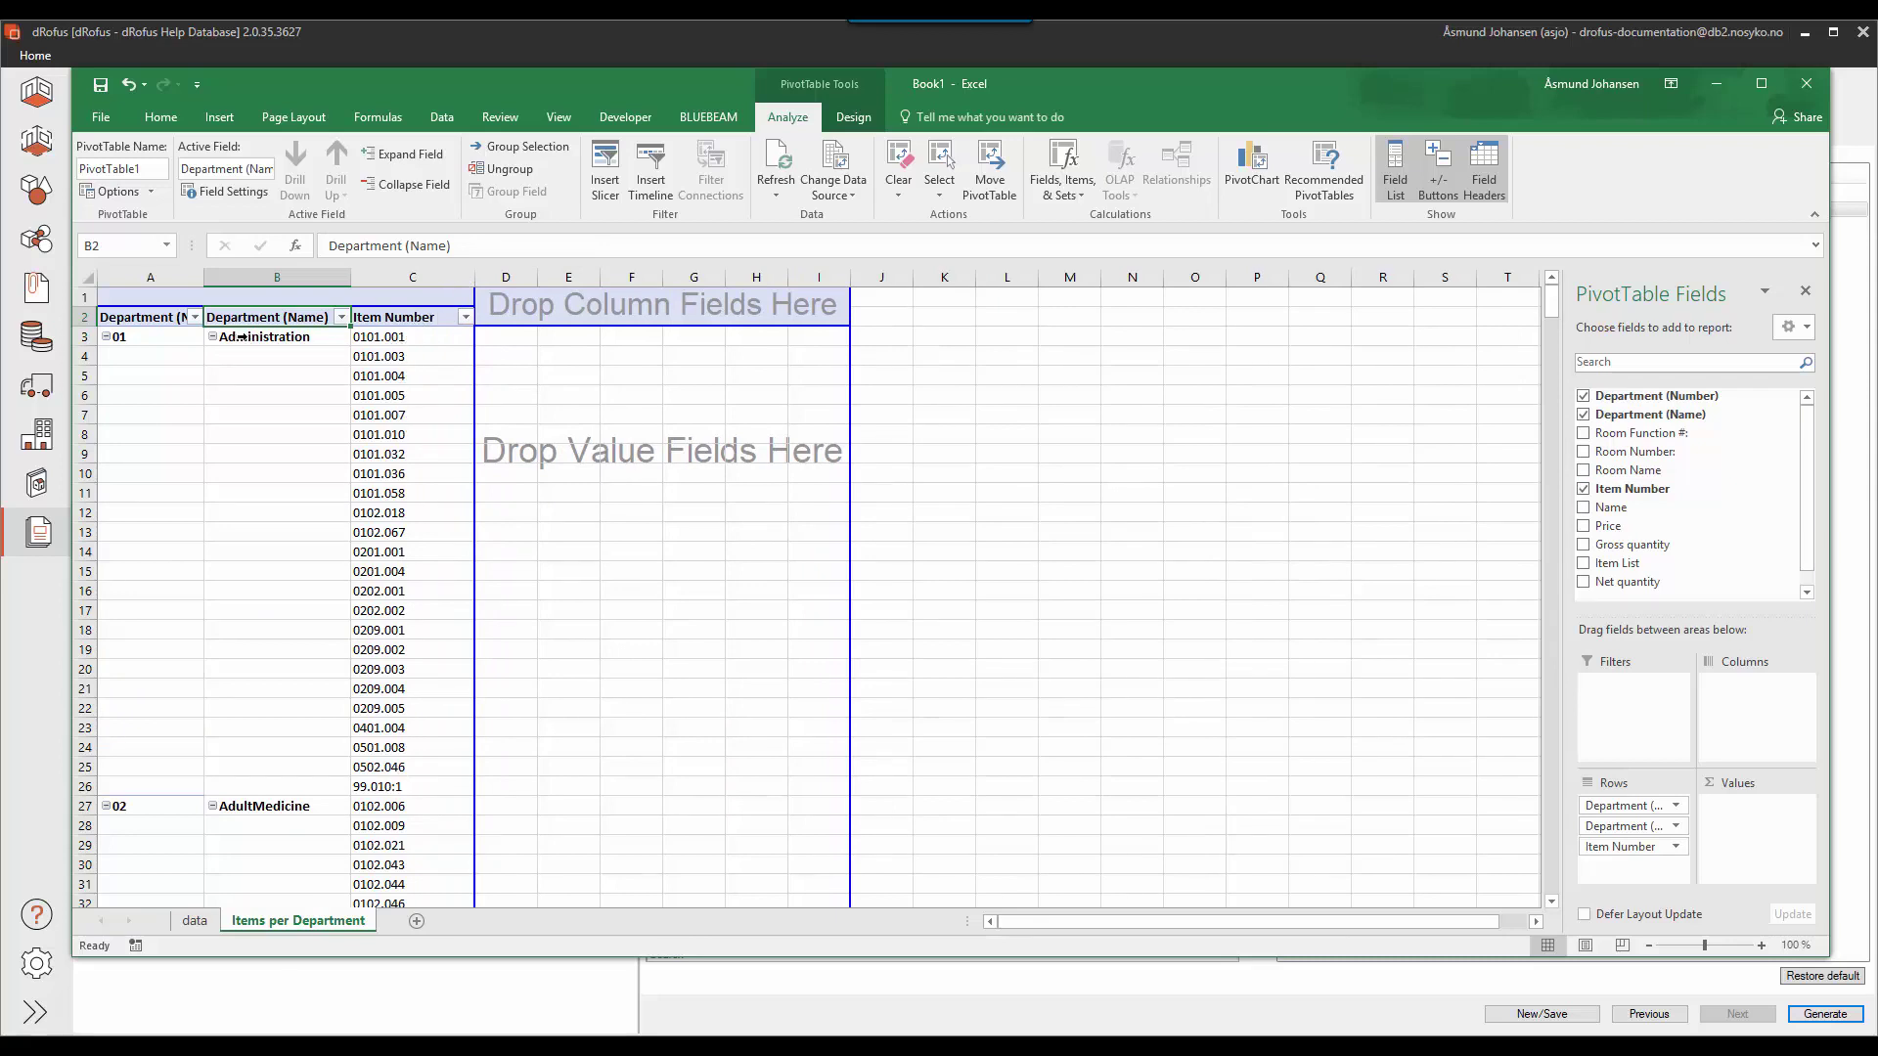
pyautogui.rightClick(411, 319)
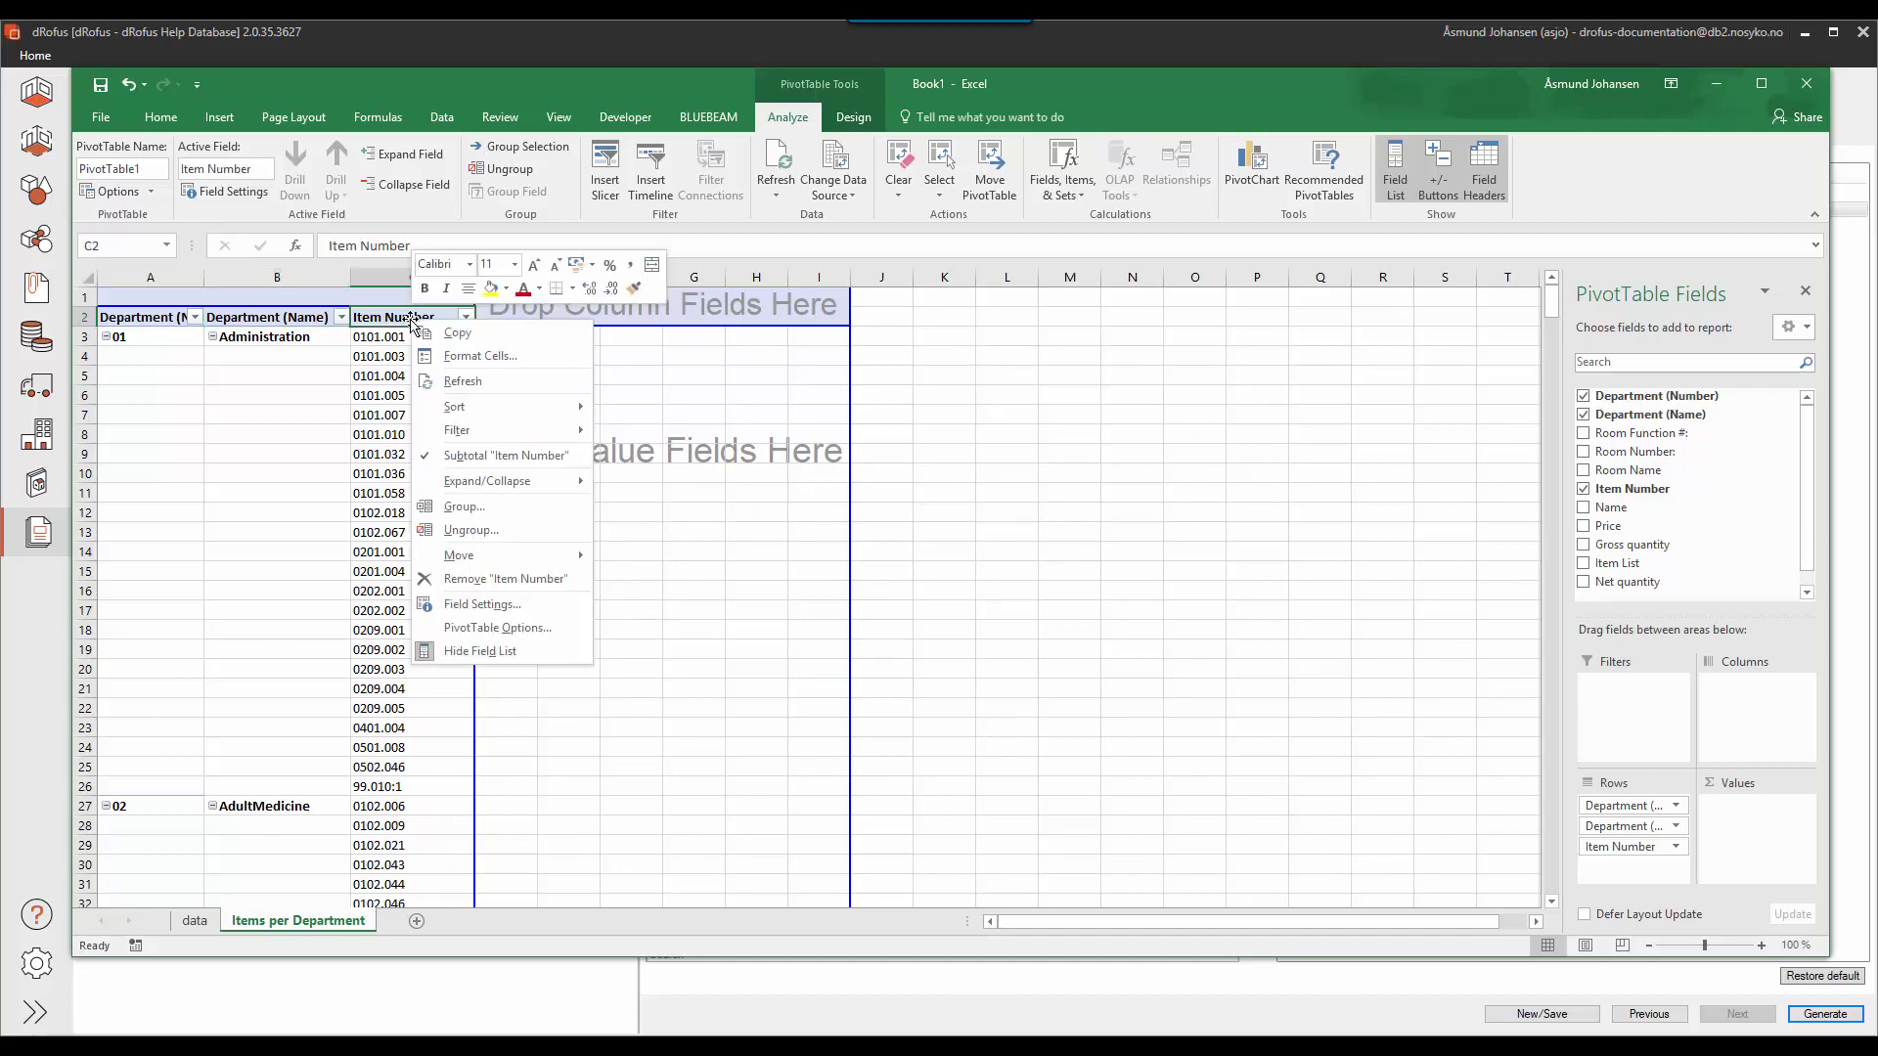
pyautogui.click(498, 458)
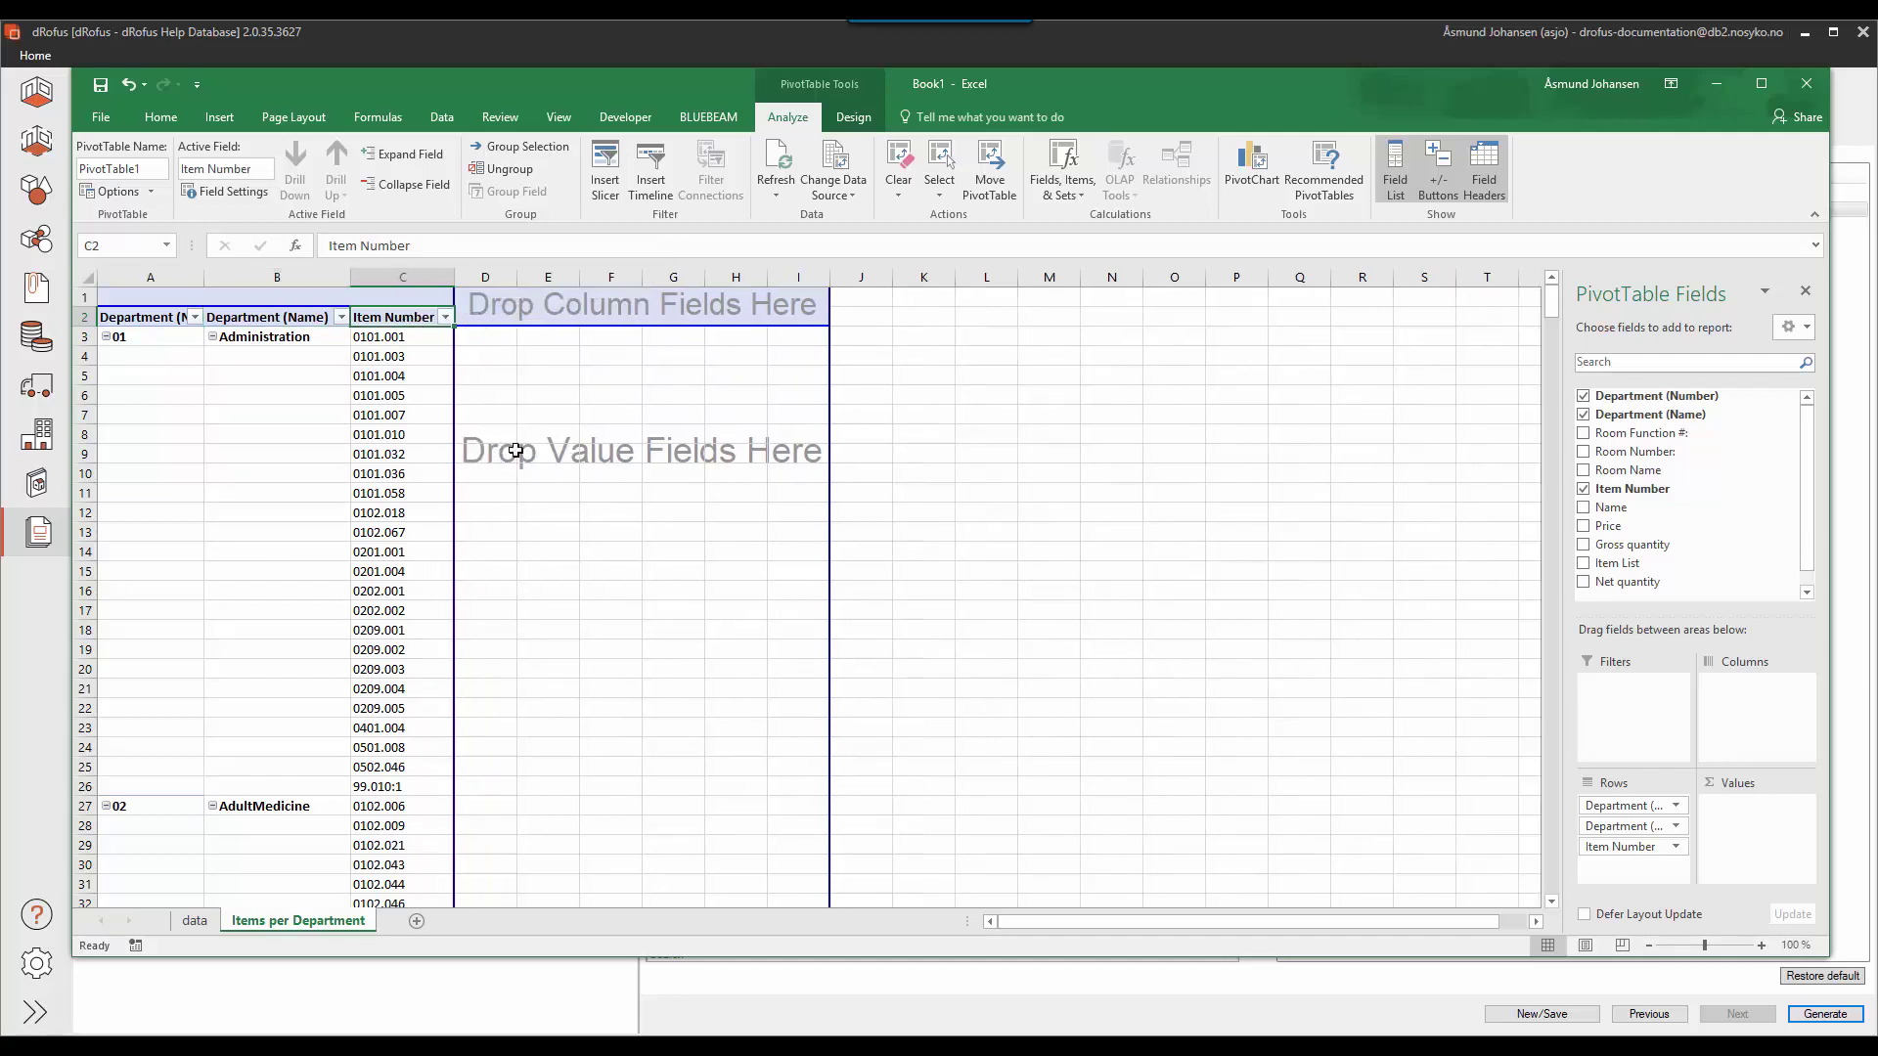
pyautogui.click(1584, 509)
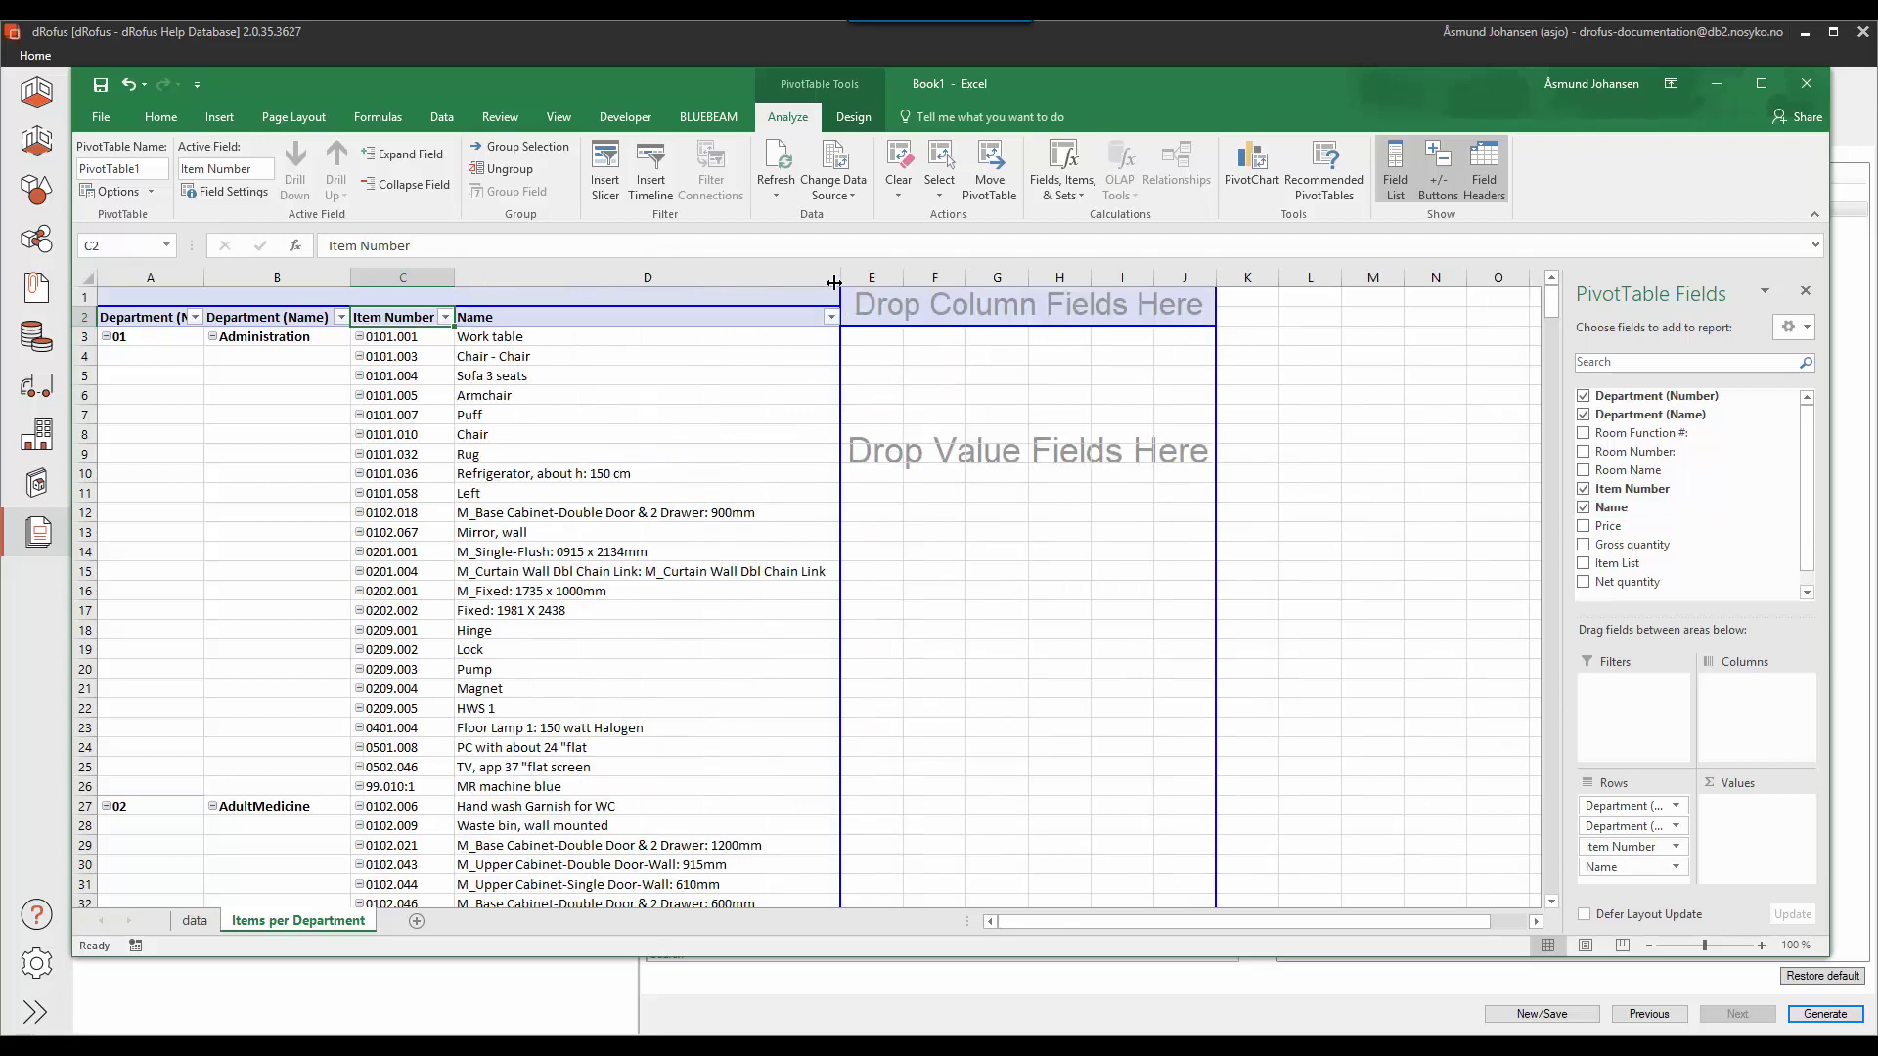
pyautogui.moveTo(834, 282); pyautogui.dragTo(743, 282)
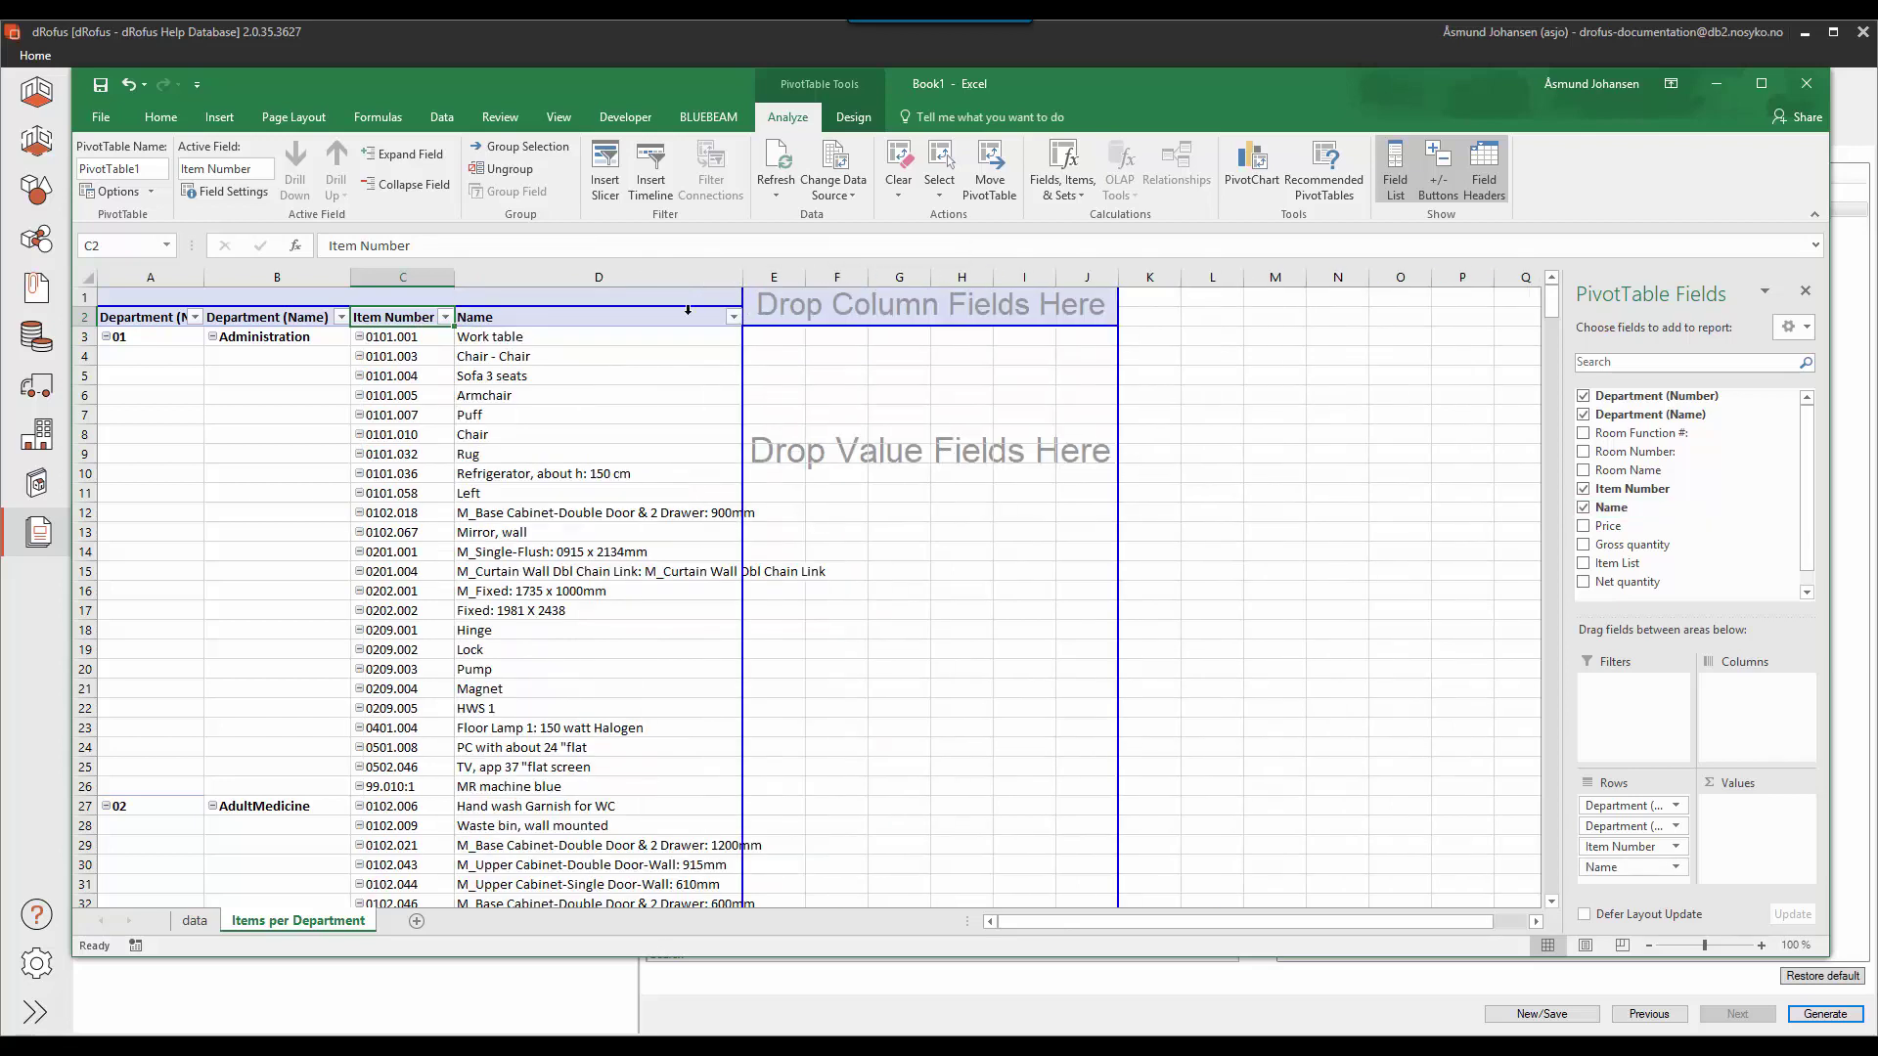
pyautogui.rightClick(526, 320)
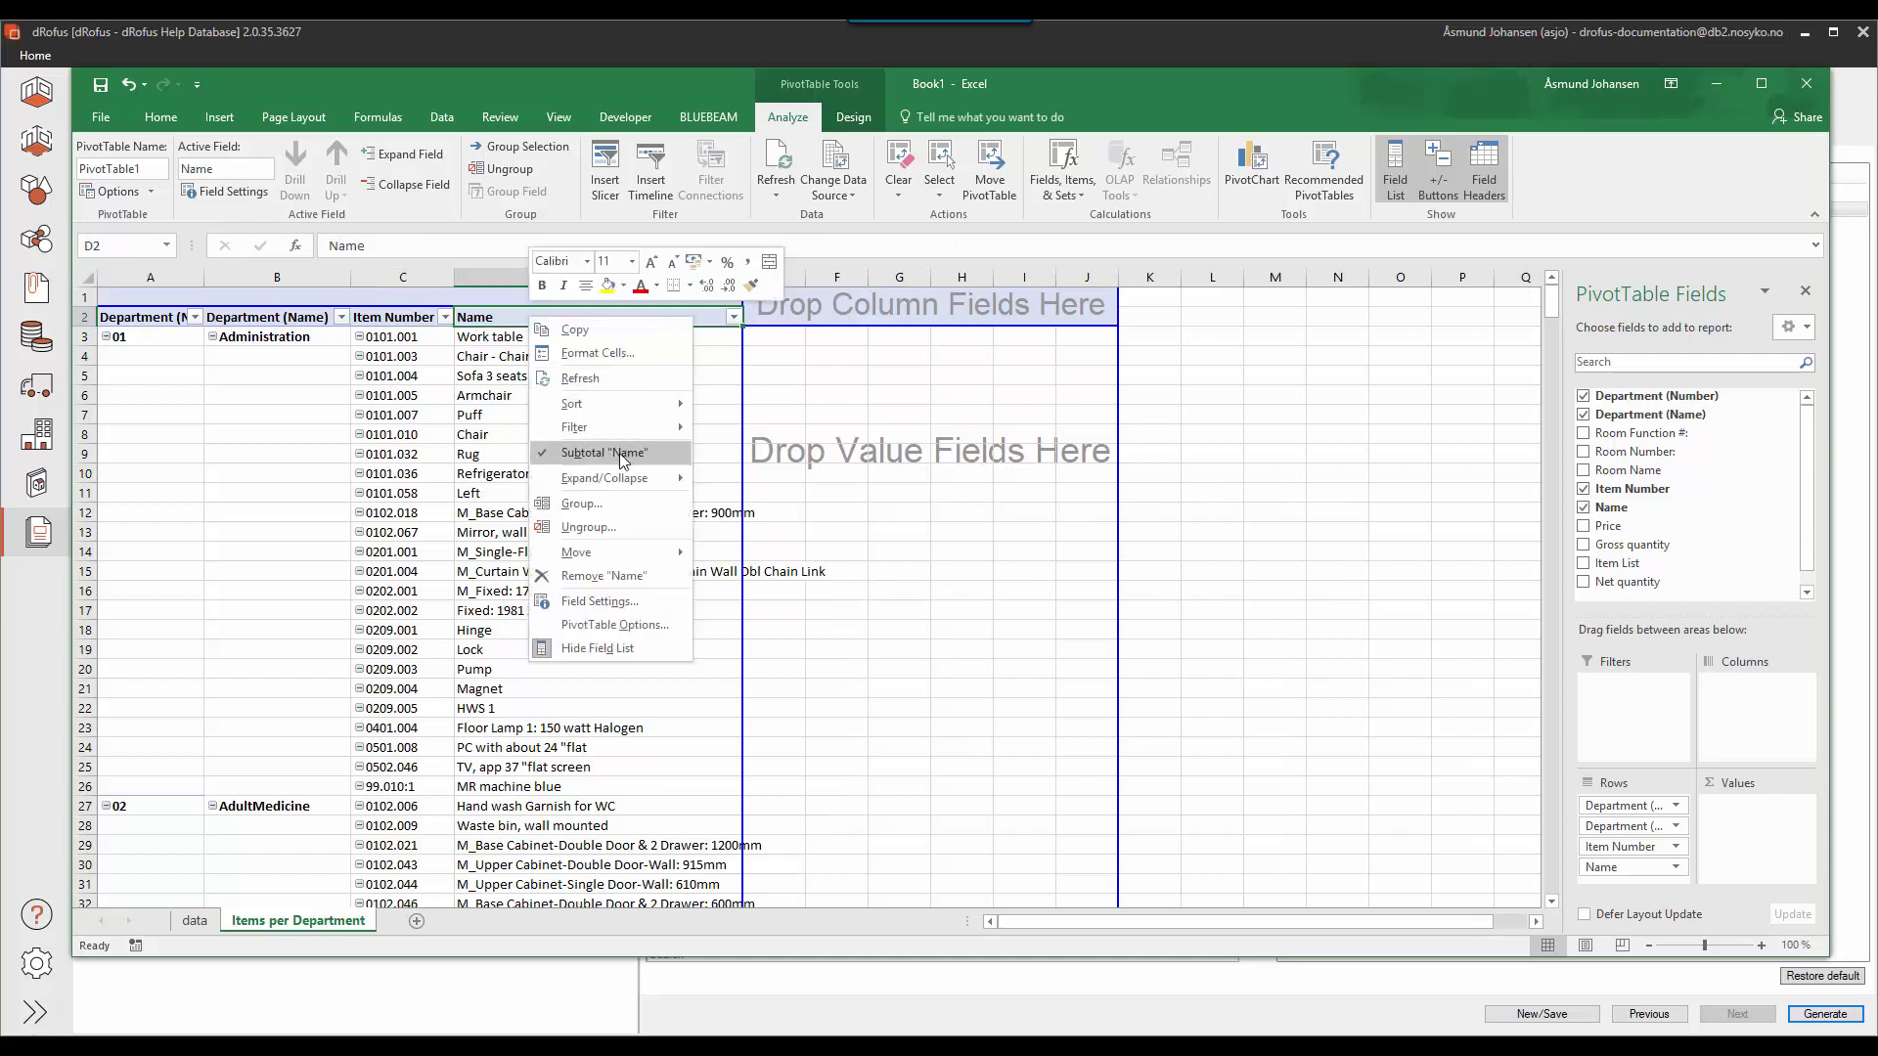
pyautogui.click(619, 453)
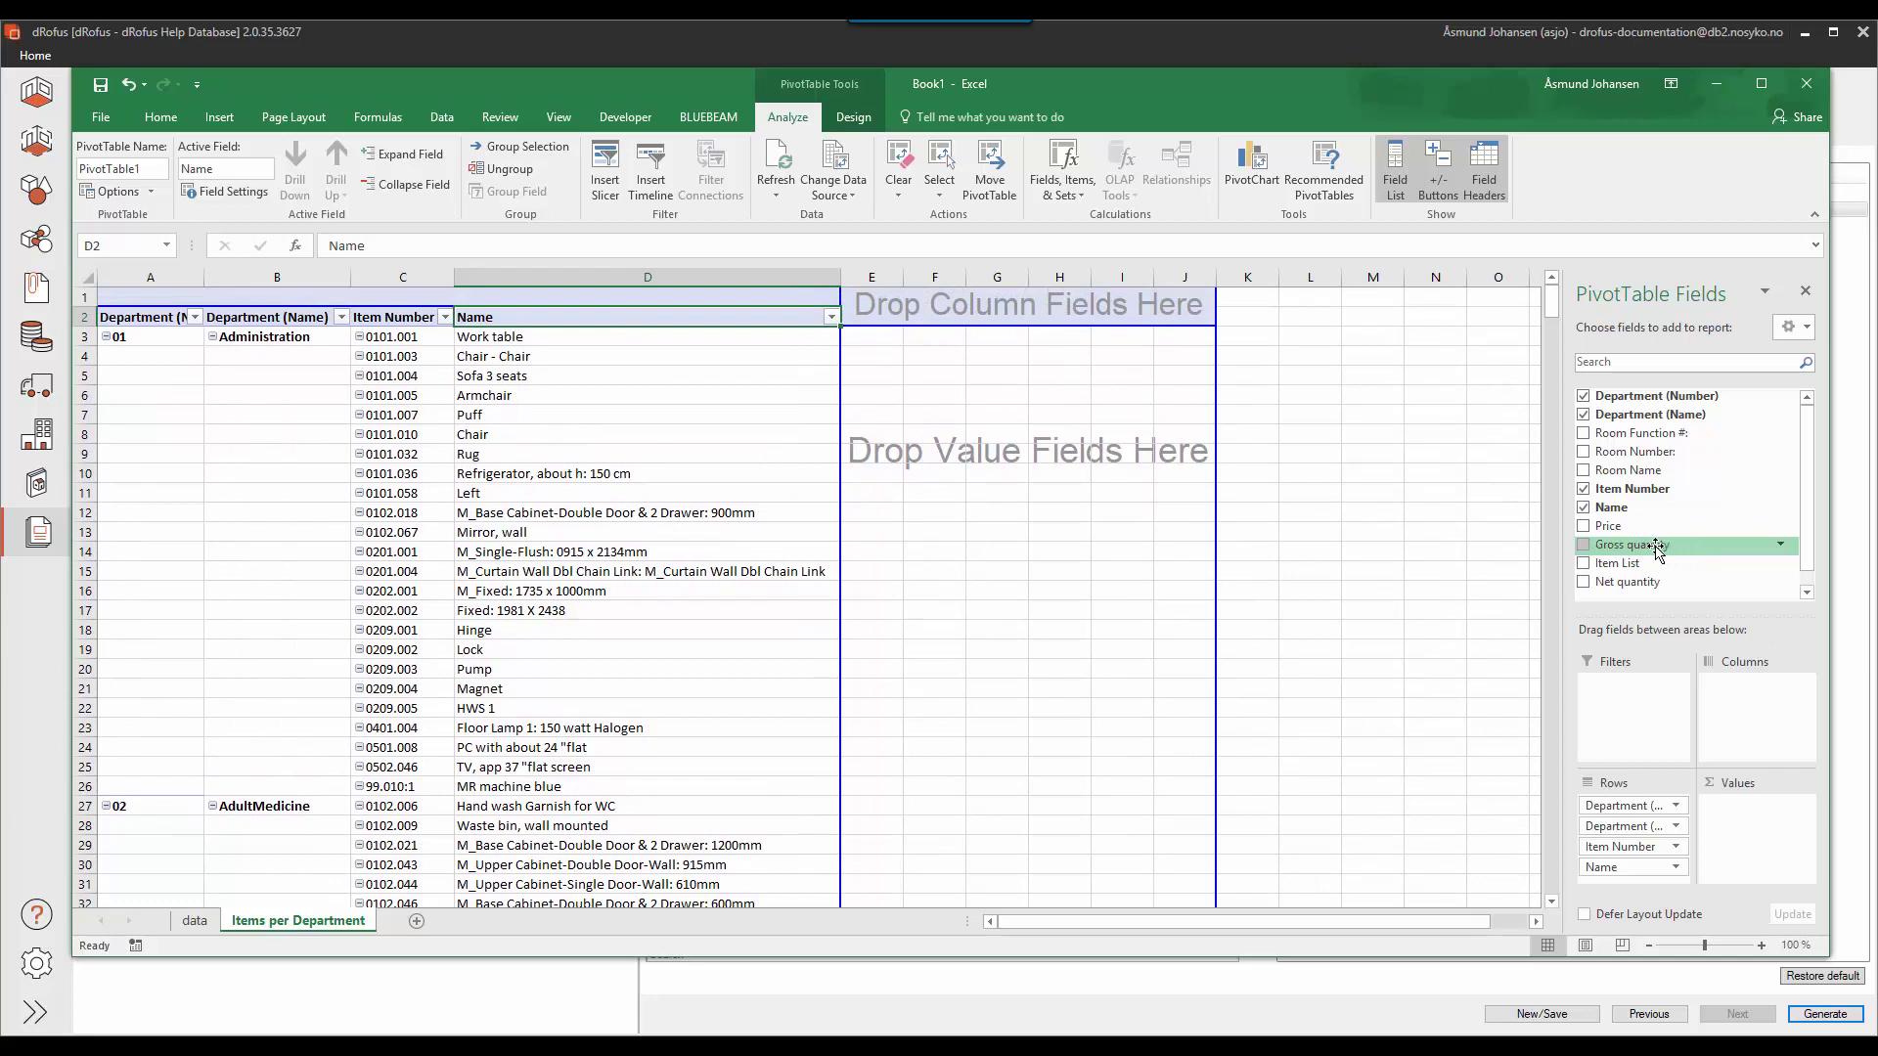
# Place Gross quantity in Values and change its summary from Count to Sum
pyautogui.moveTo(1656, 548); pyautogui.dragTo(970, 436)
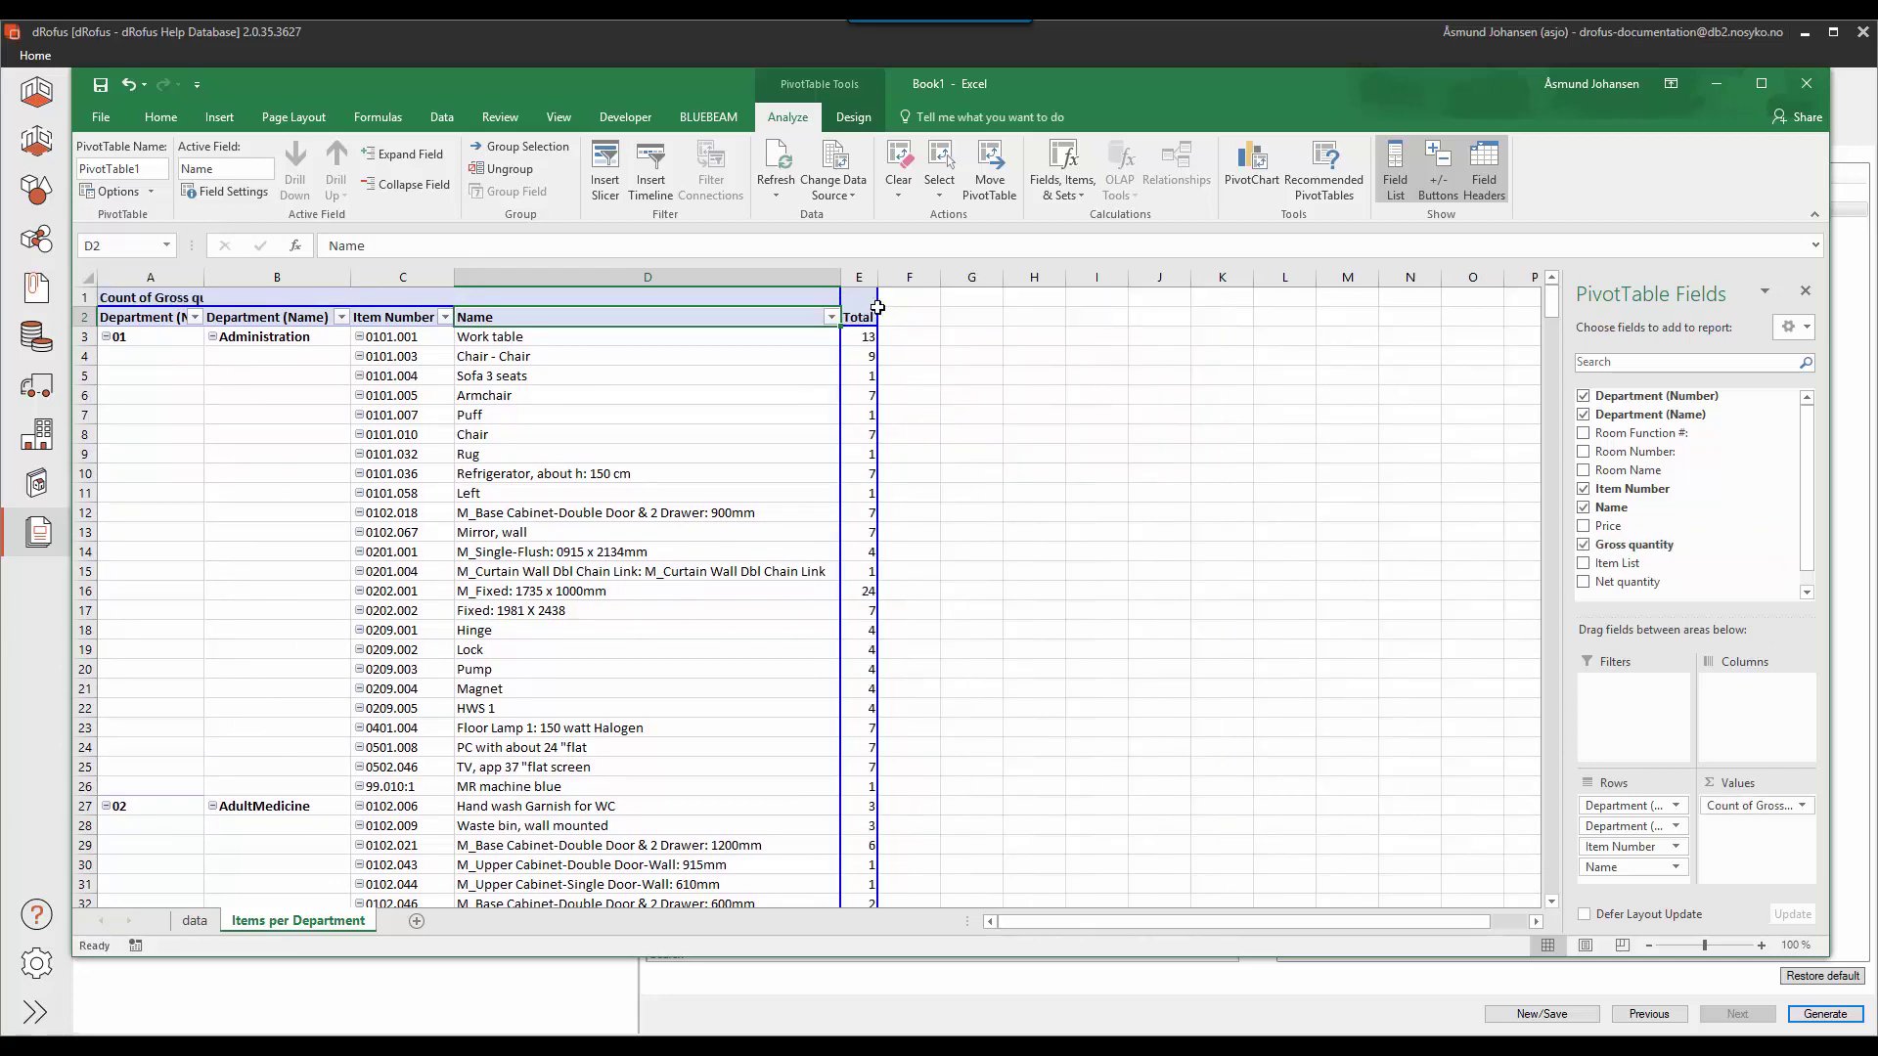
pyautogui.moveTo(877, 277); pyautogui.dragTo(884, 277)
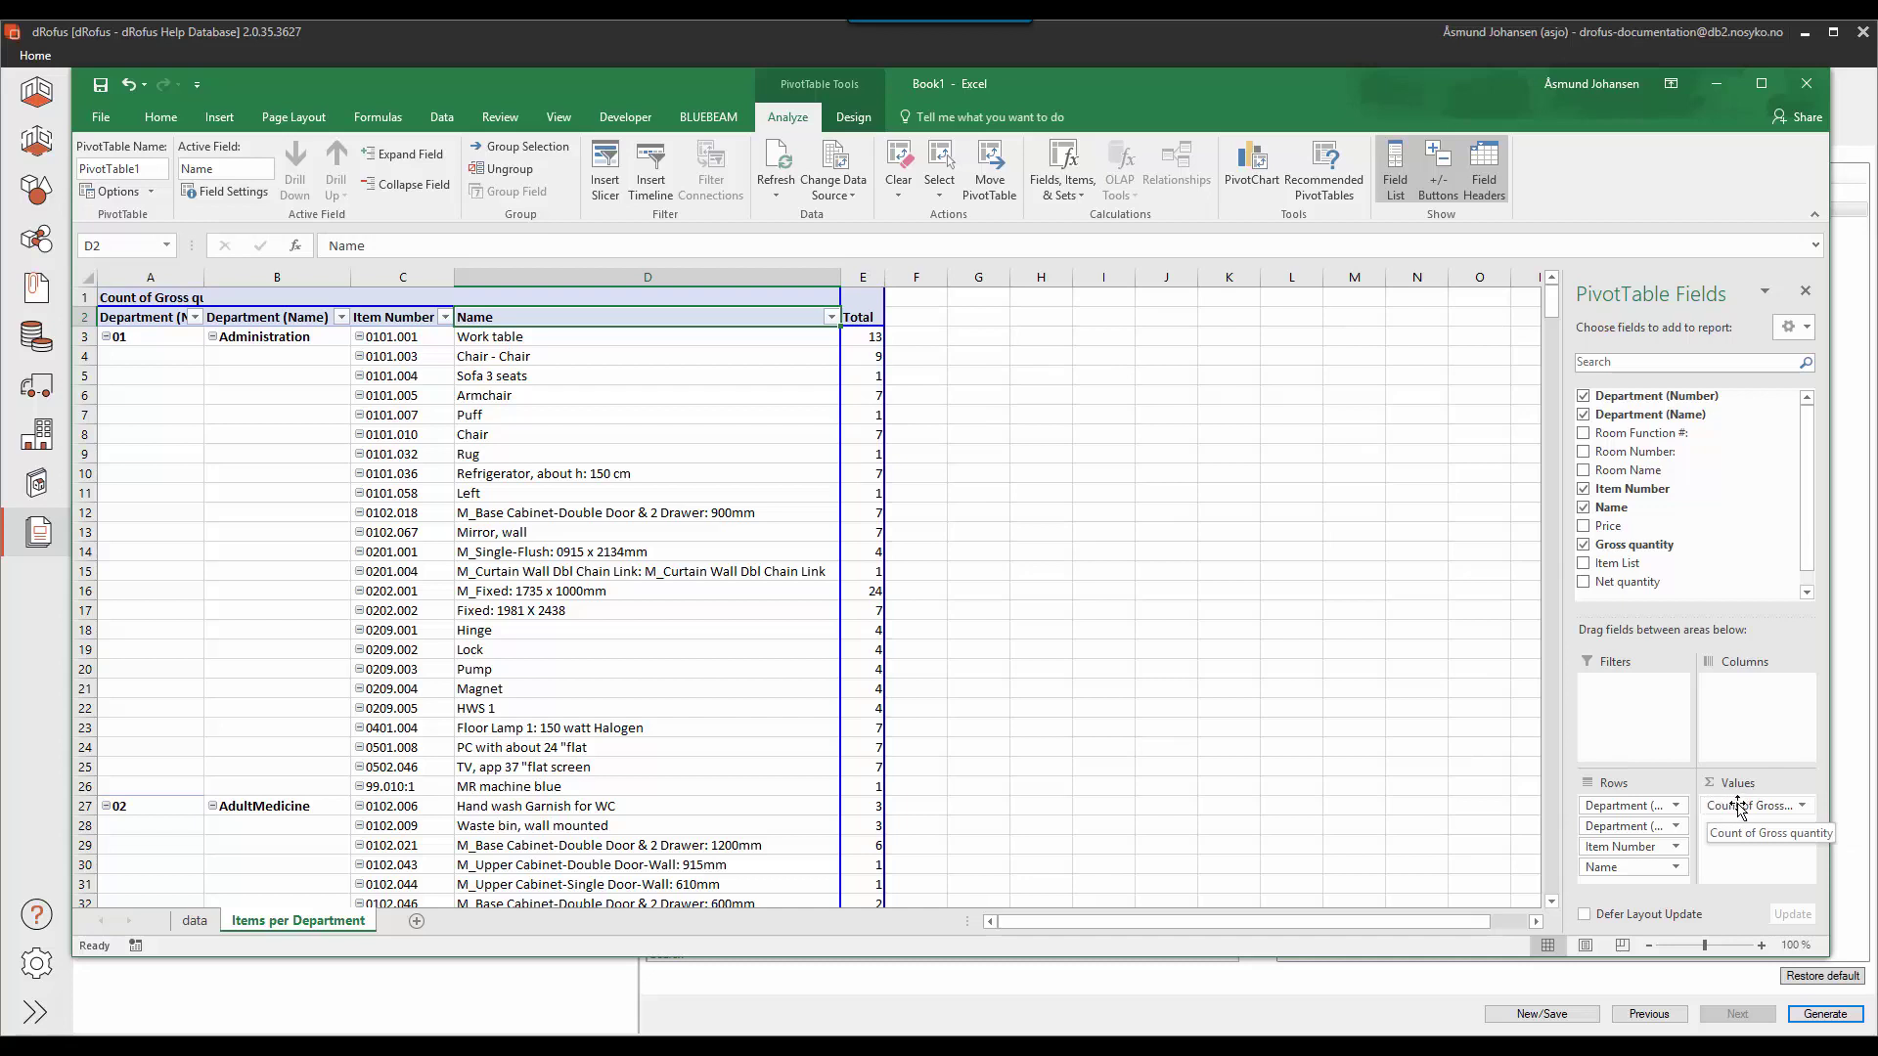
pyautogui.click(1802, 808)
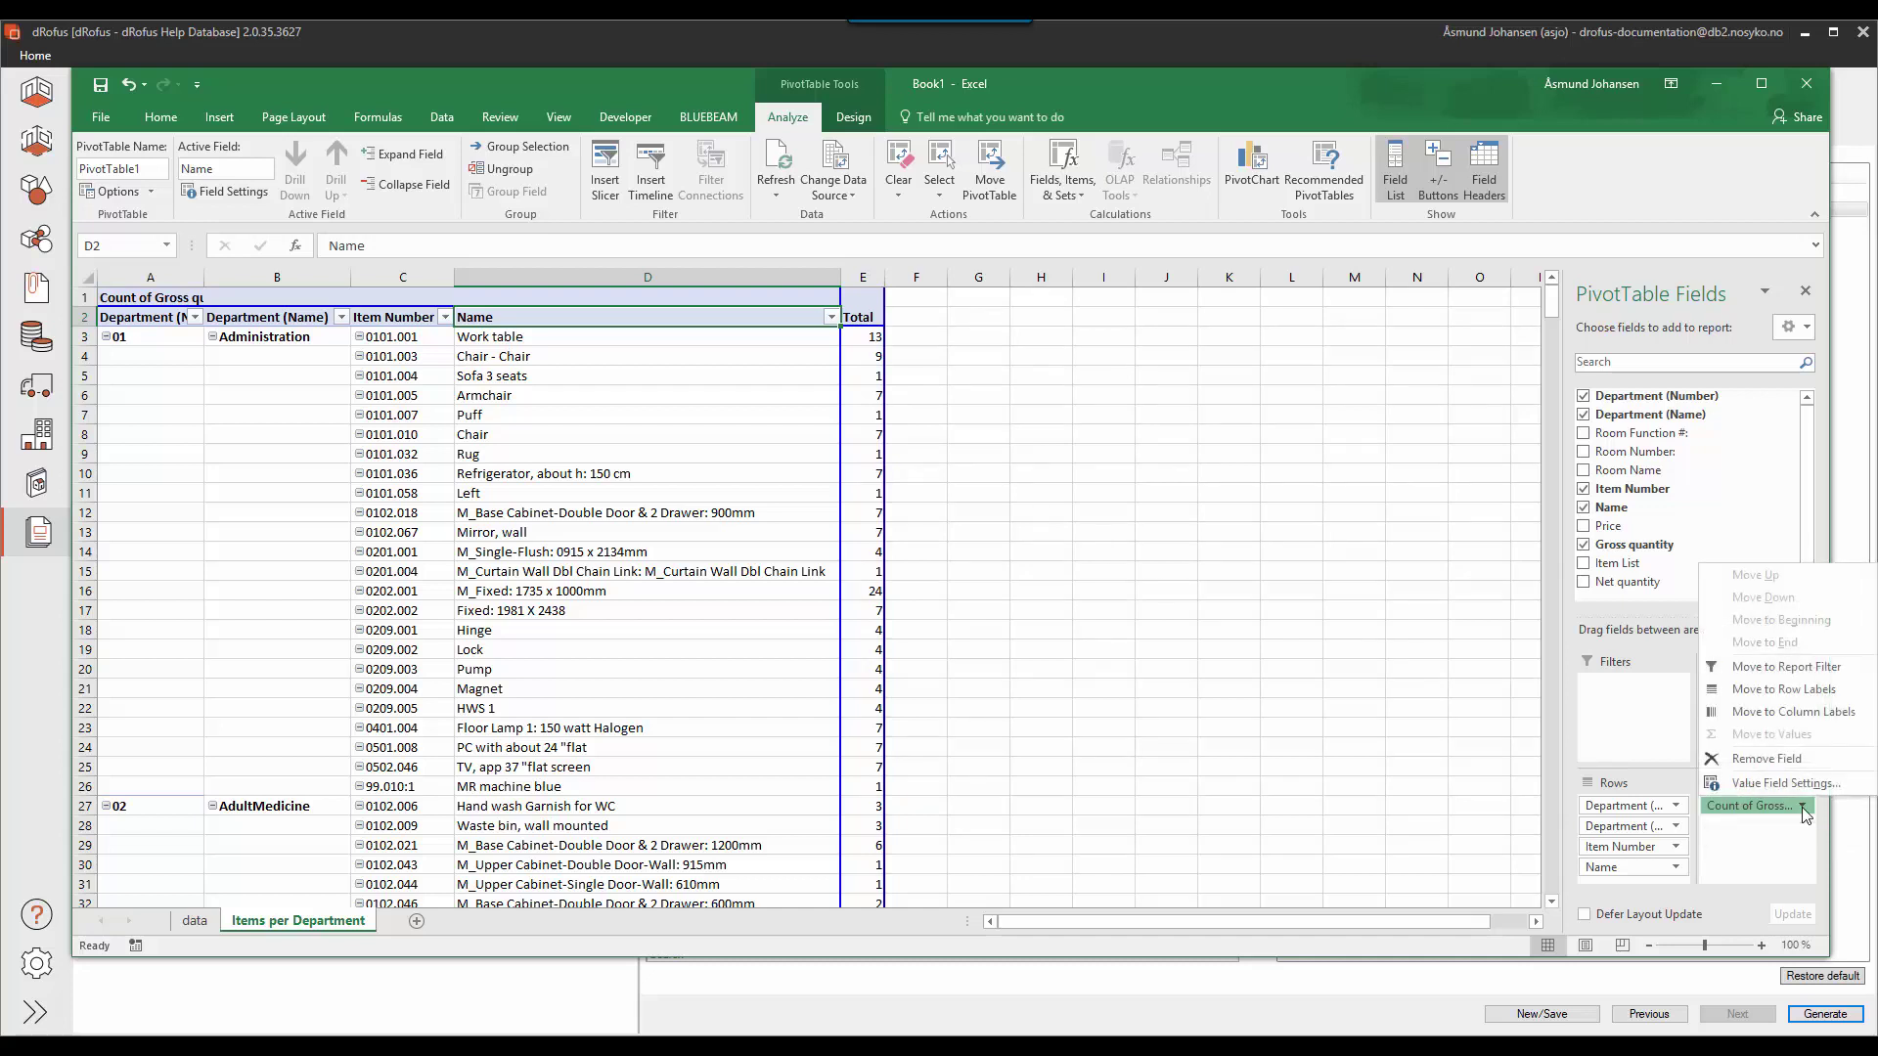
pyautogui.click(1786, 782)
pyautogui.click(903, 555)
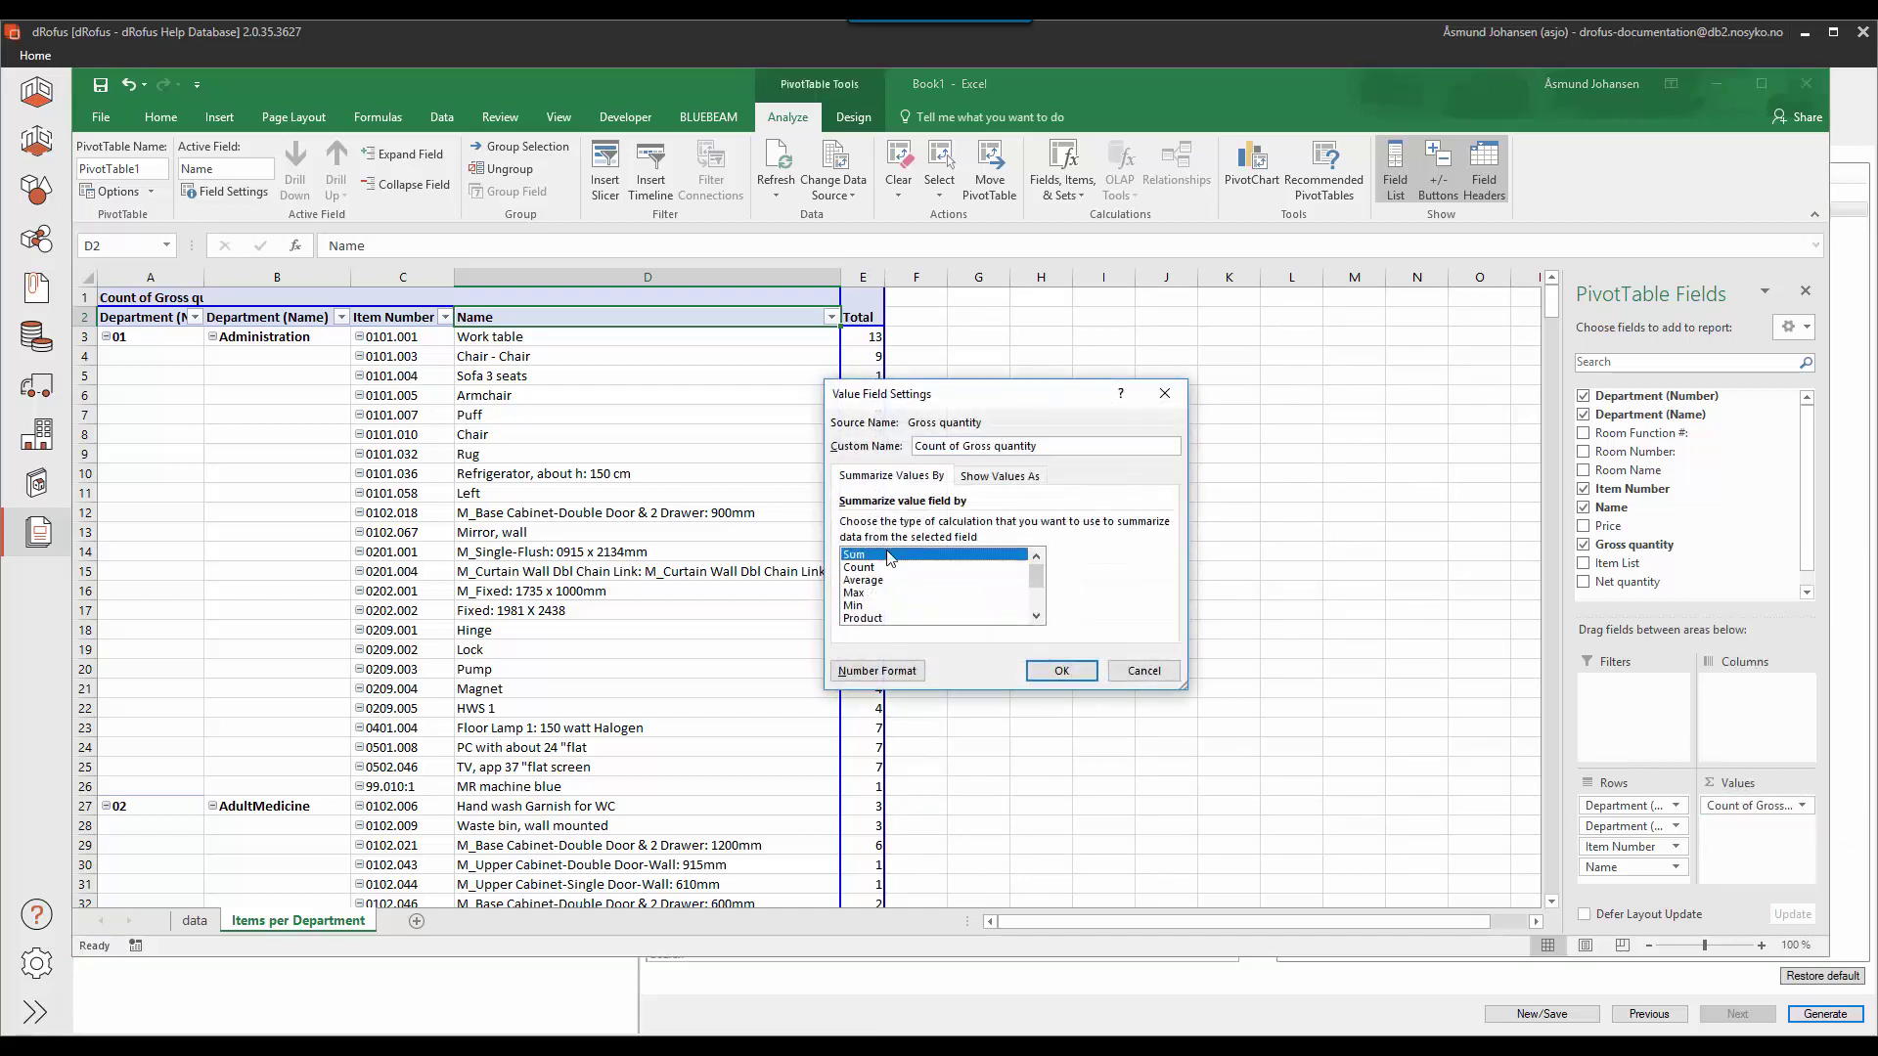
pyautogui.click(1061, 671)
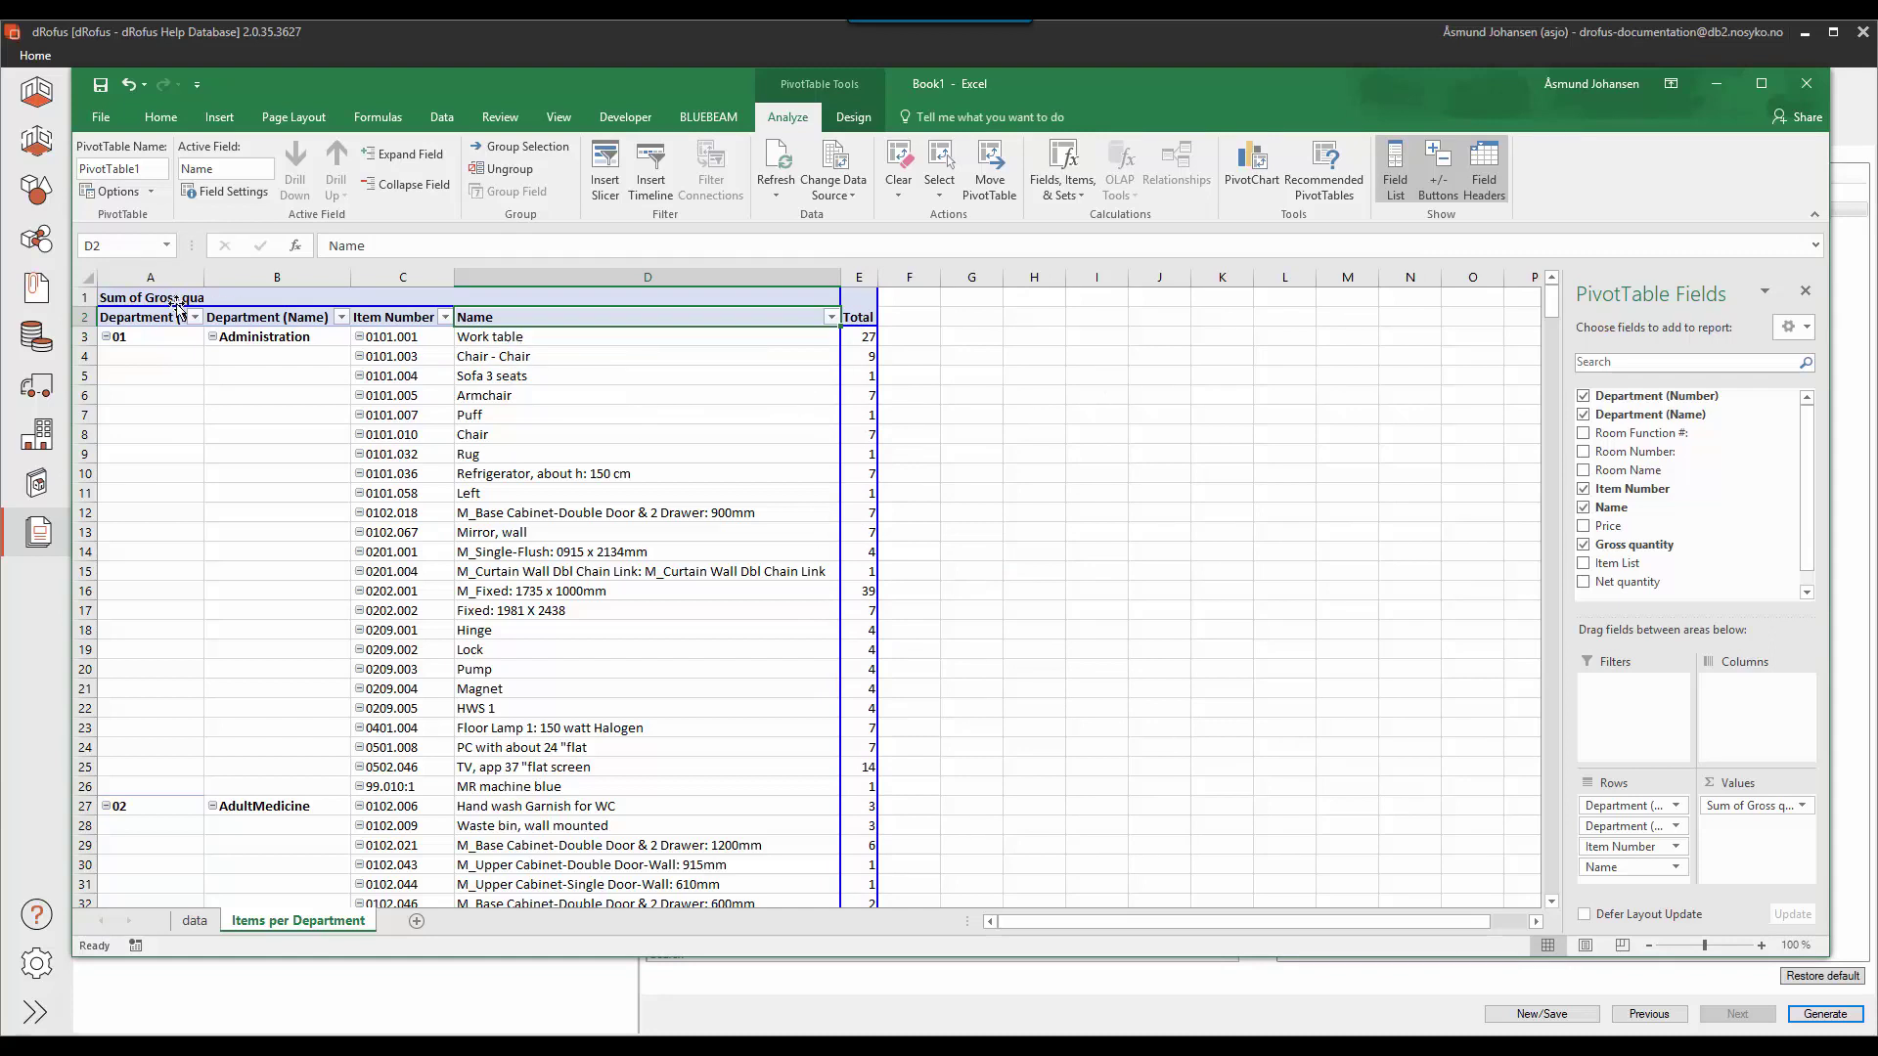
# Widen column A for the full Department (Number) header, then click outside the pivot table
pyautogui.moveTo(205, 276); pyautogui.dragTo(243, 276)
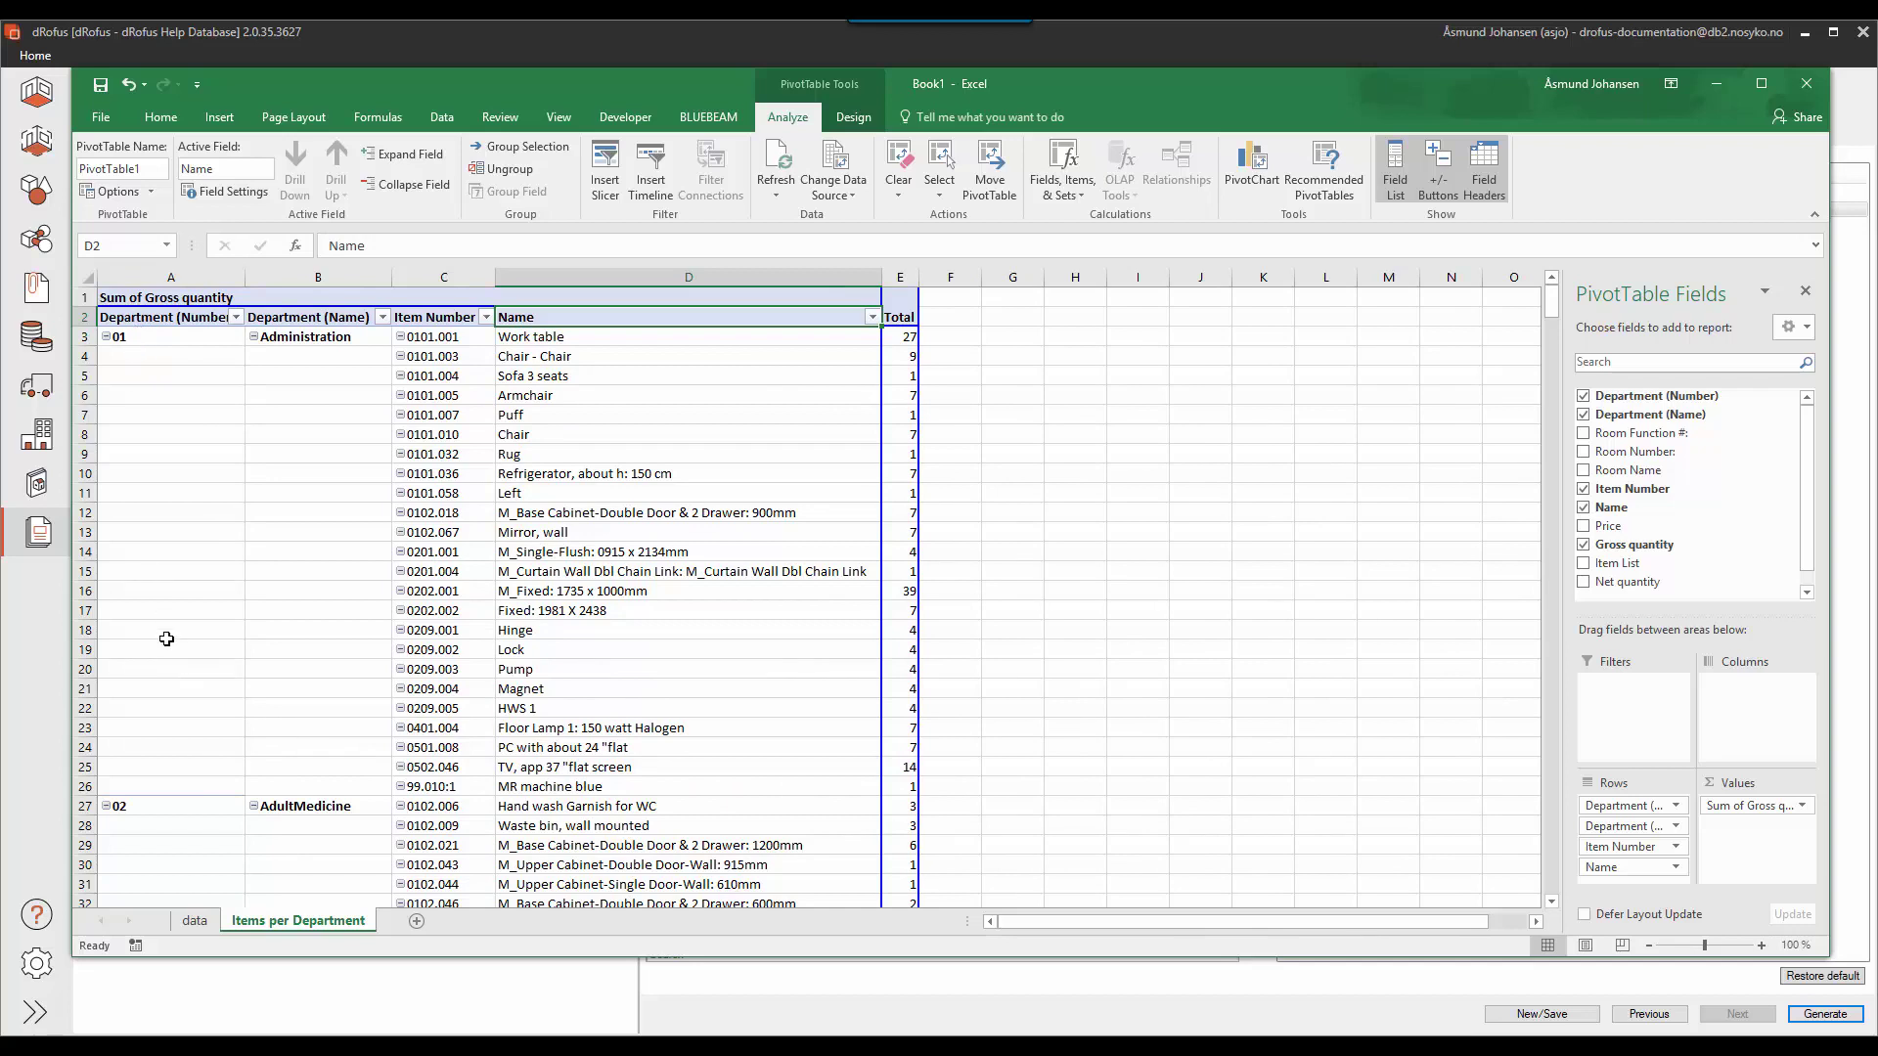
pyautogui.click(235, 317)
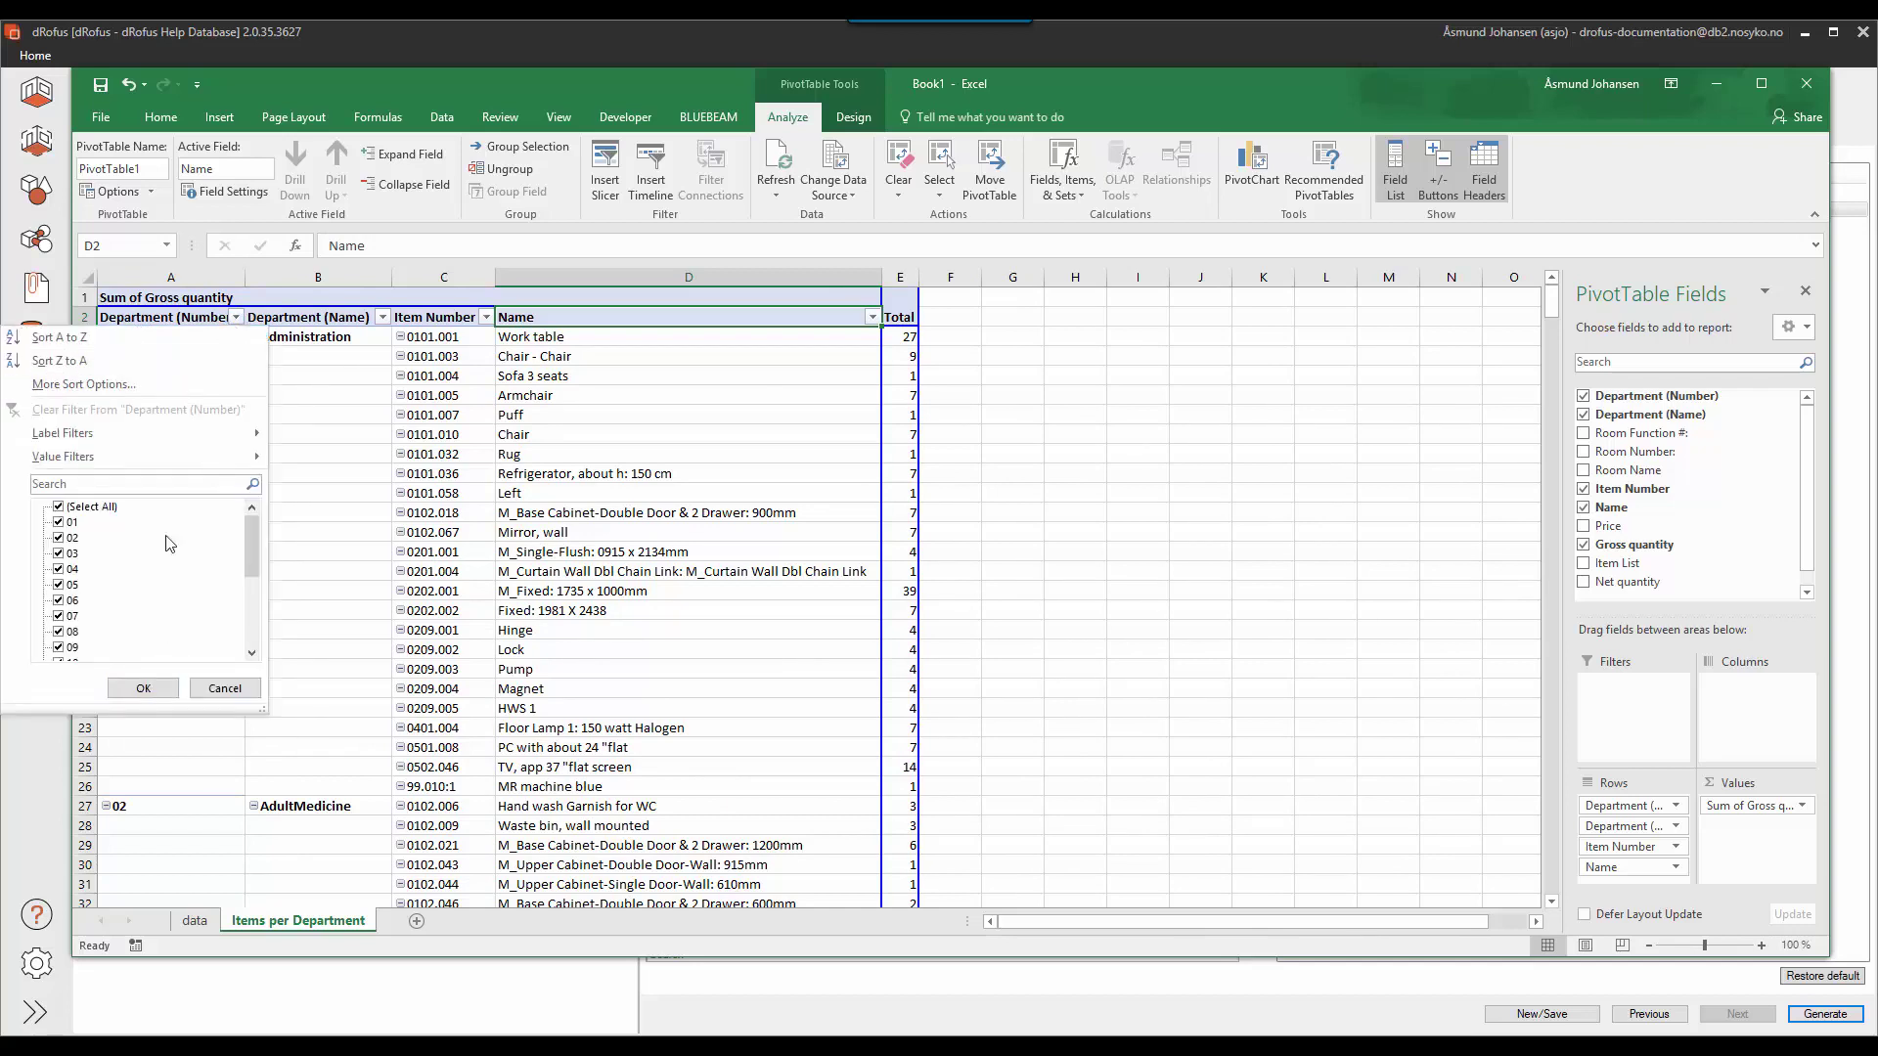
pyautogui.click(980, 389)
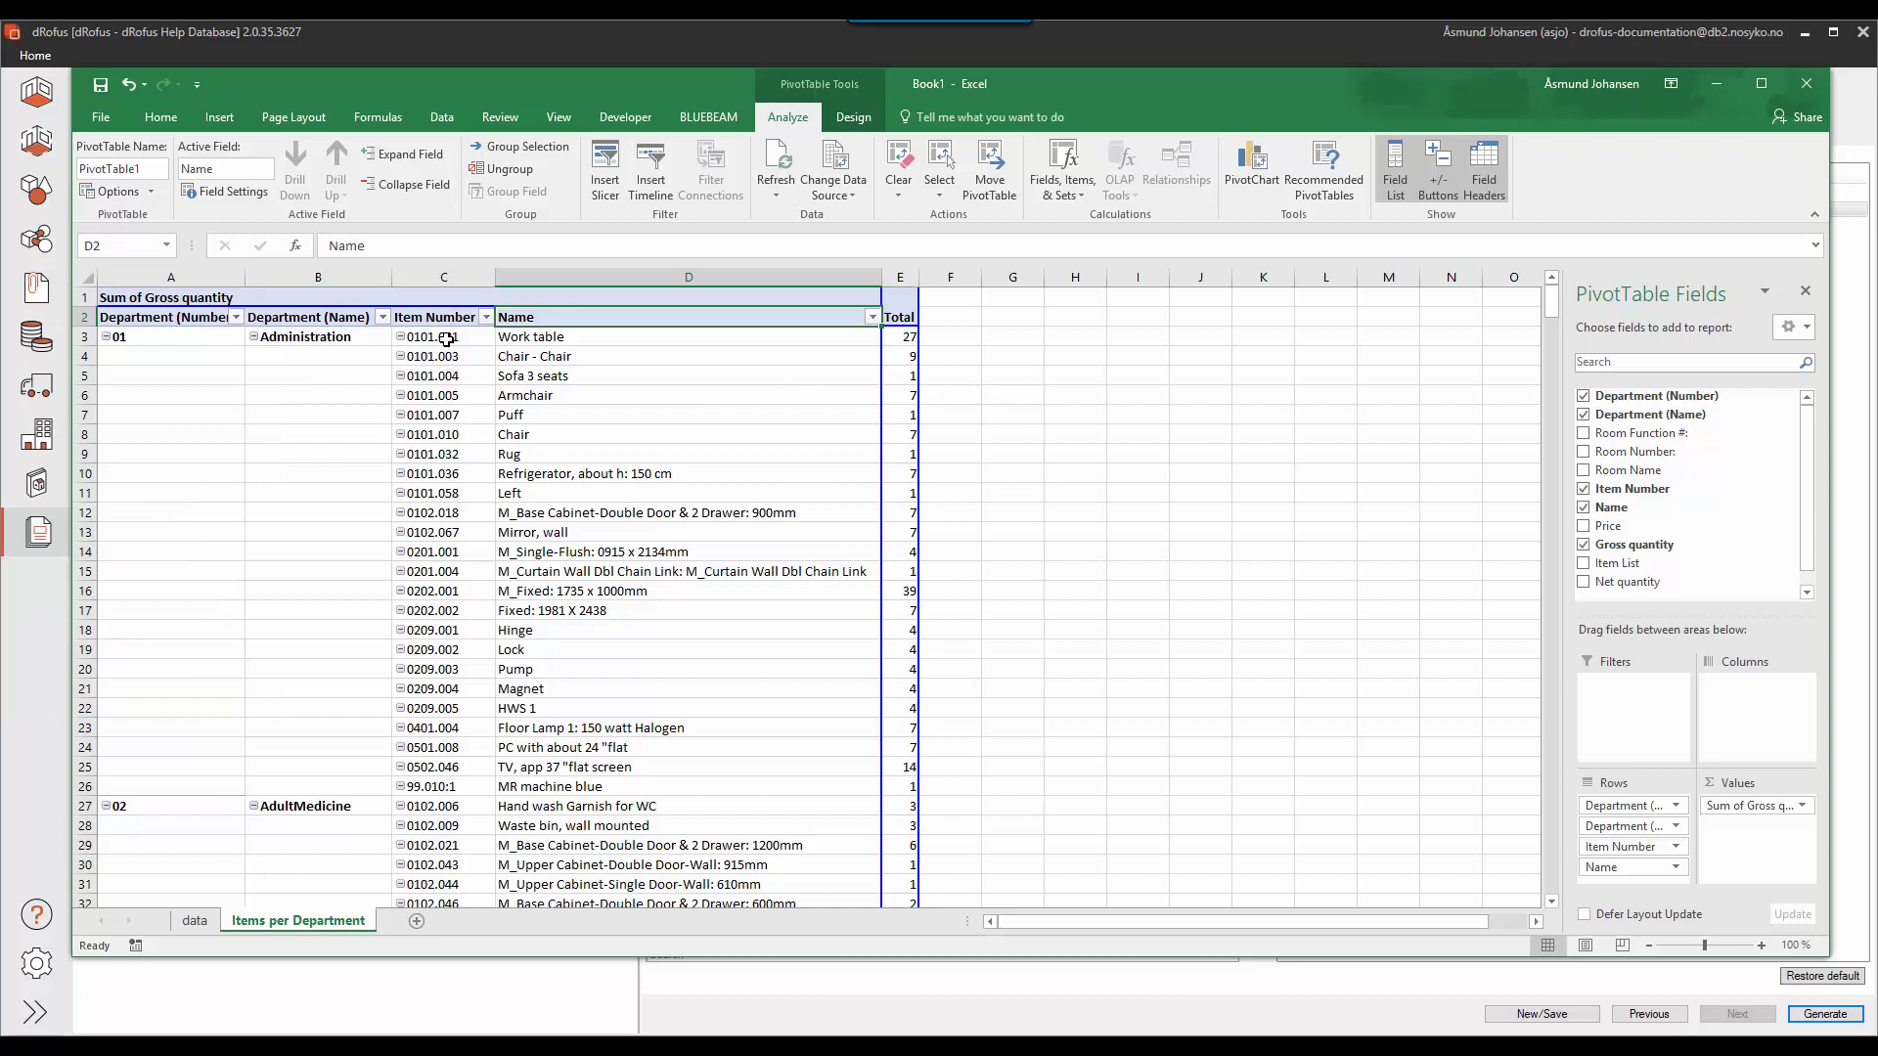
pyautogui.moveTo(446, 340); pyautogui.dragTo(445, 779)
pyautogui.moveTo(899, 338); pyautogui.dragTo(889, 787)
pyautogui.click(991, 568)
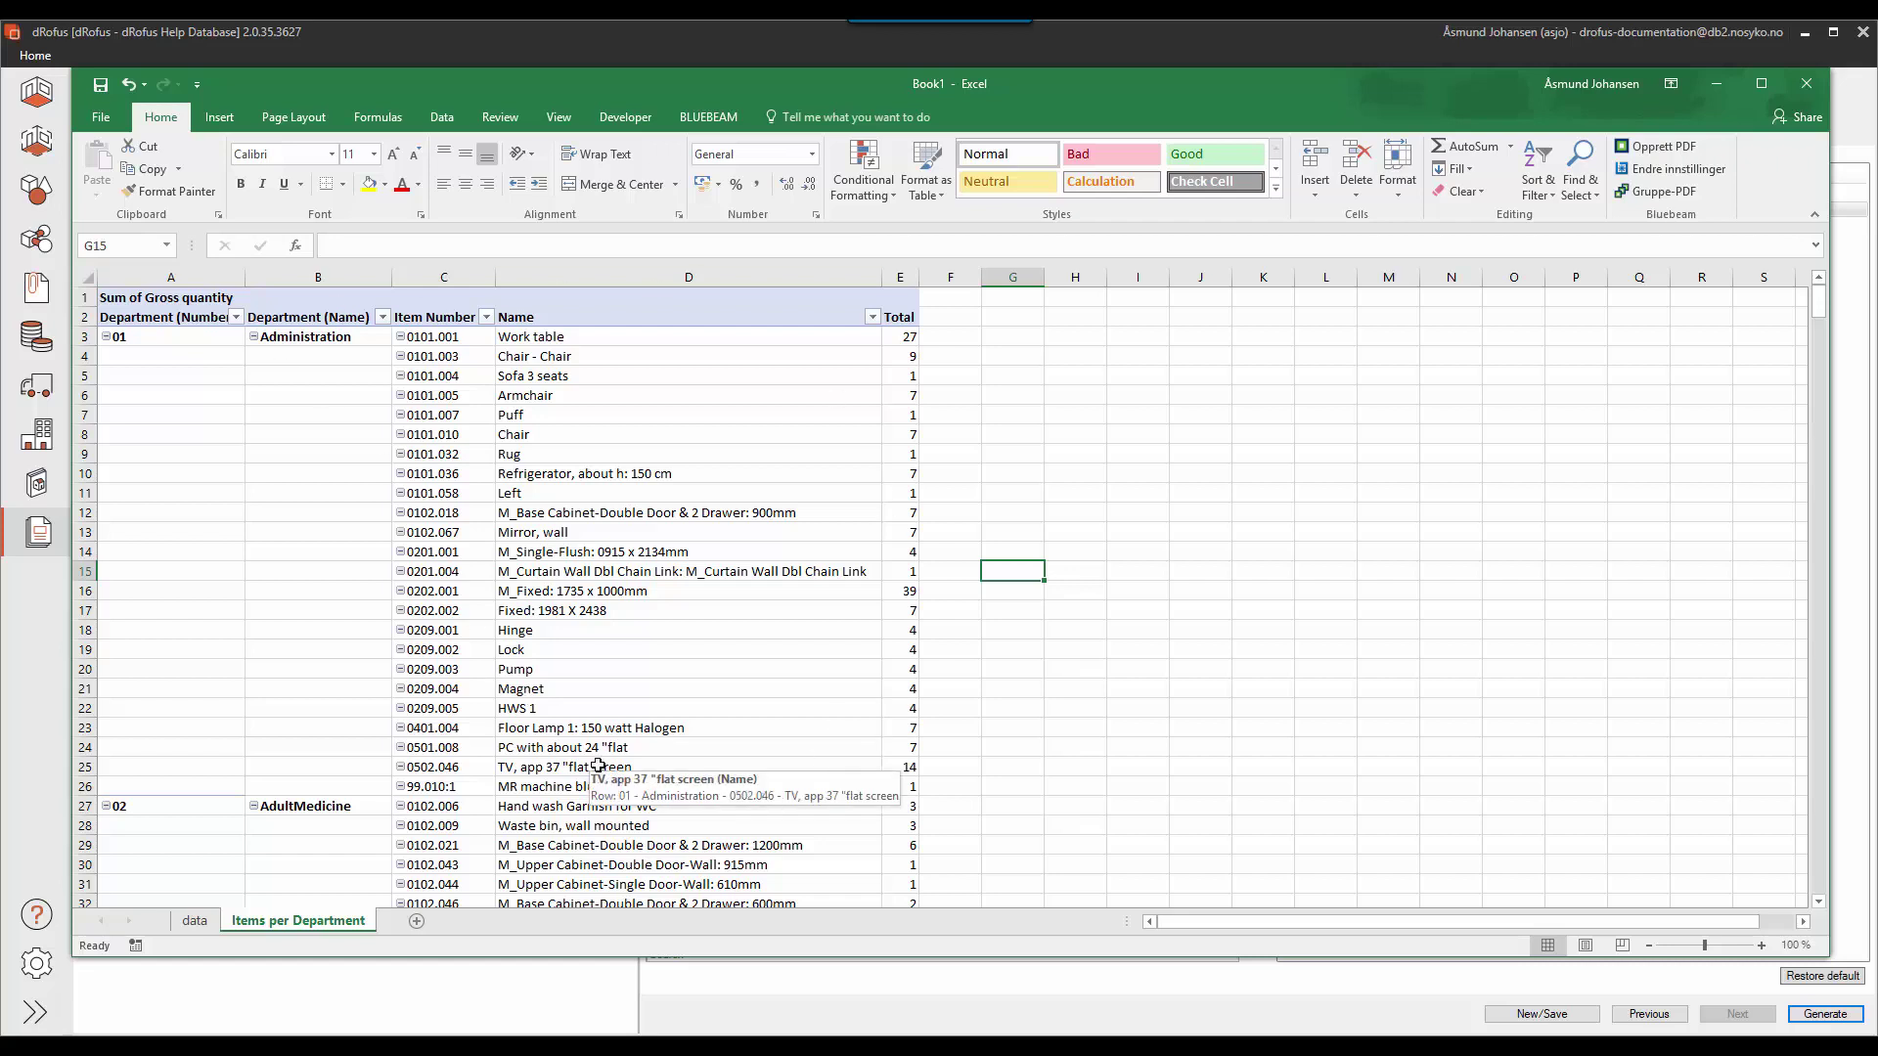
# On the data sheet, delete all data rows below the header
pyautogui.click(195, 920)
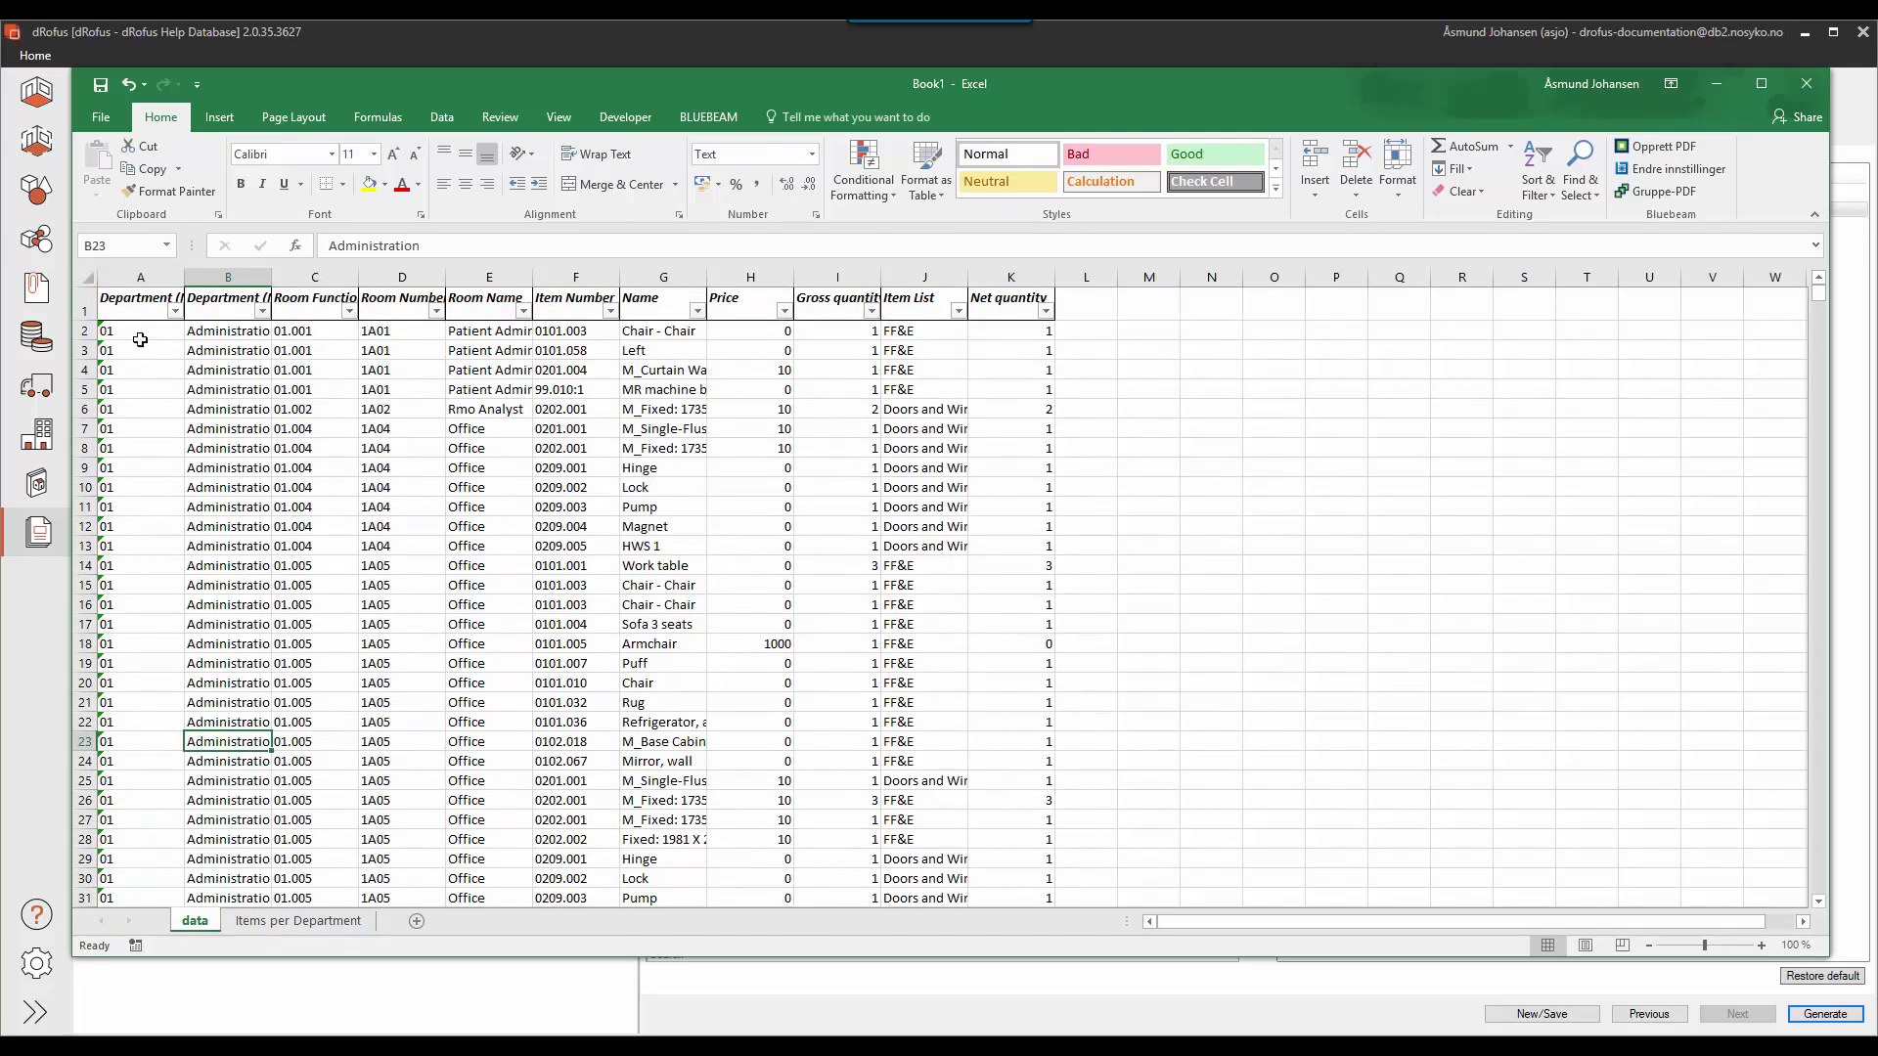
pyautogui.click(83, 330)
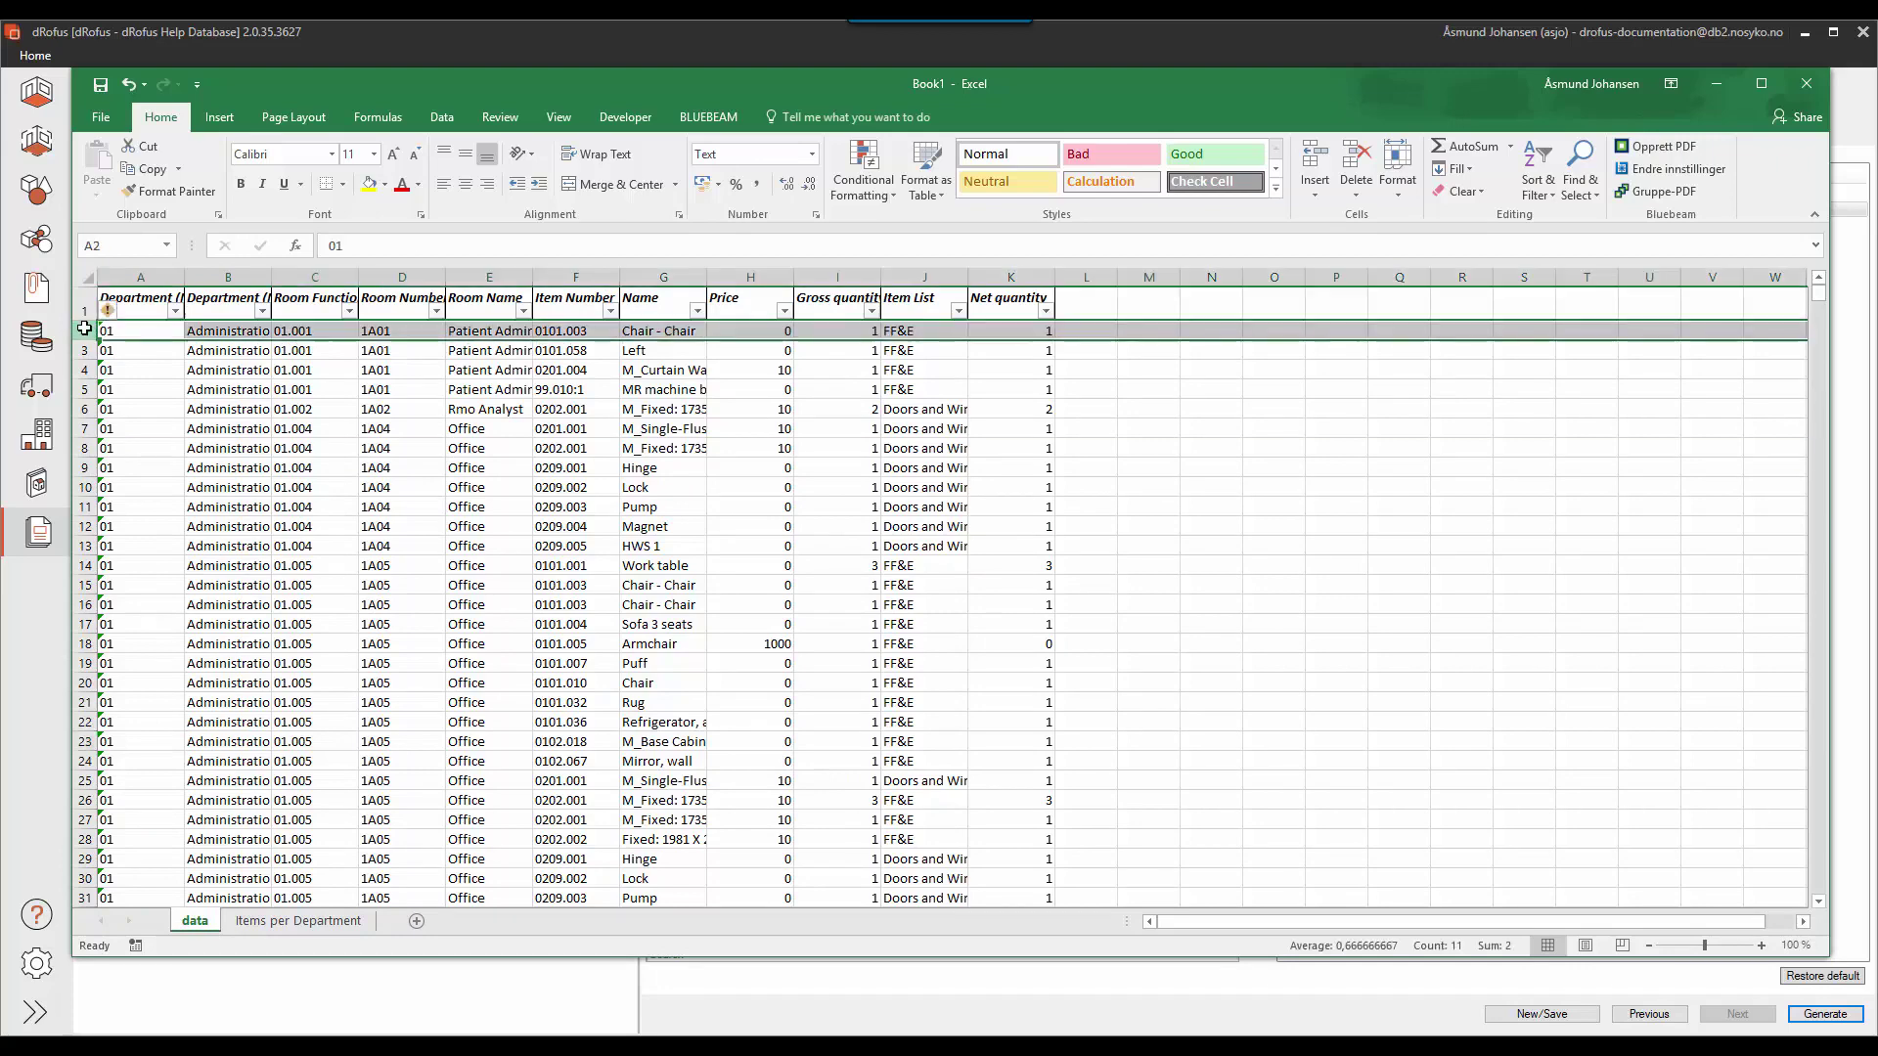
pyautogui.hotkey('ctrl', 'shift', 'Down')
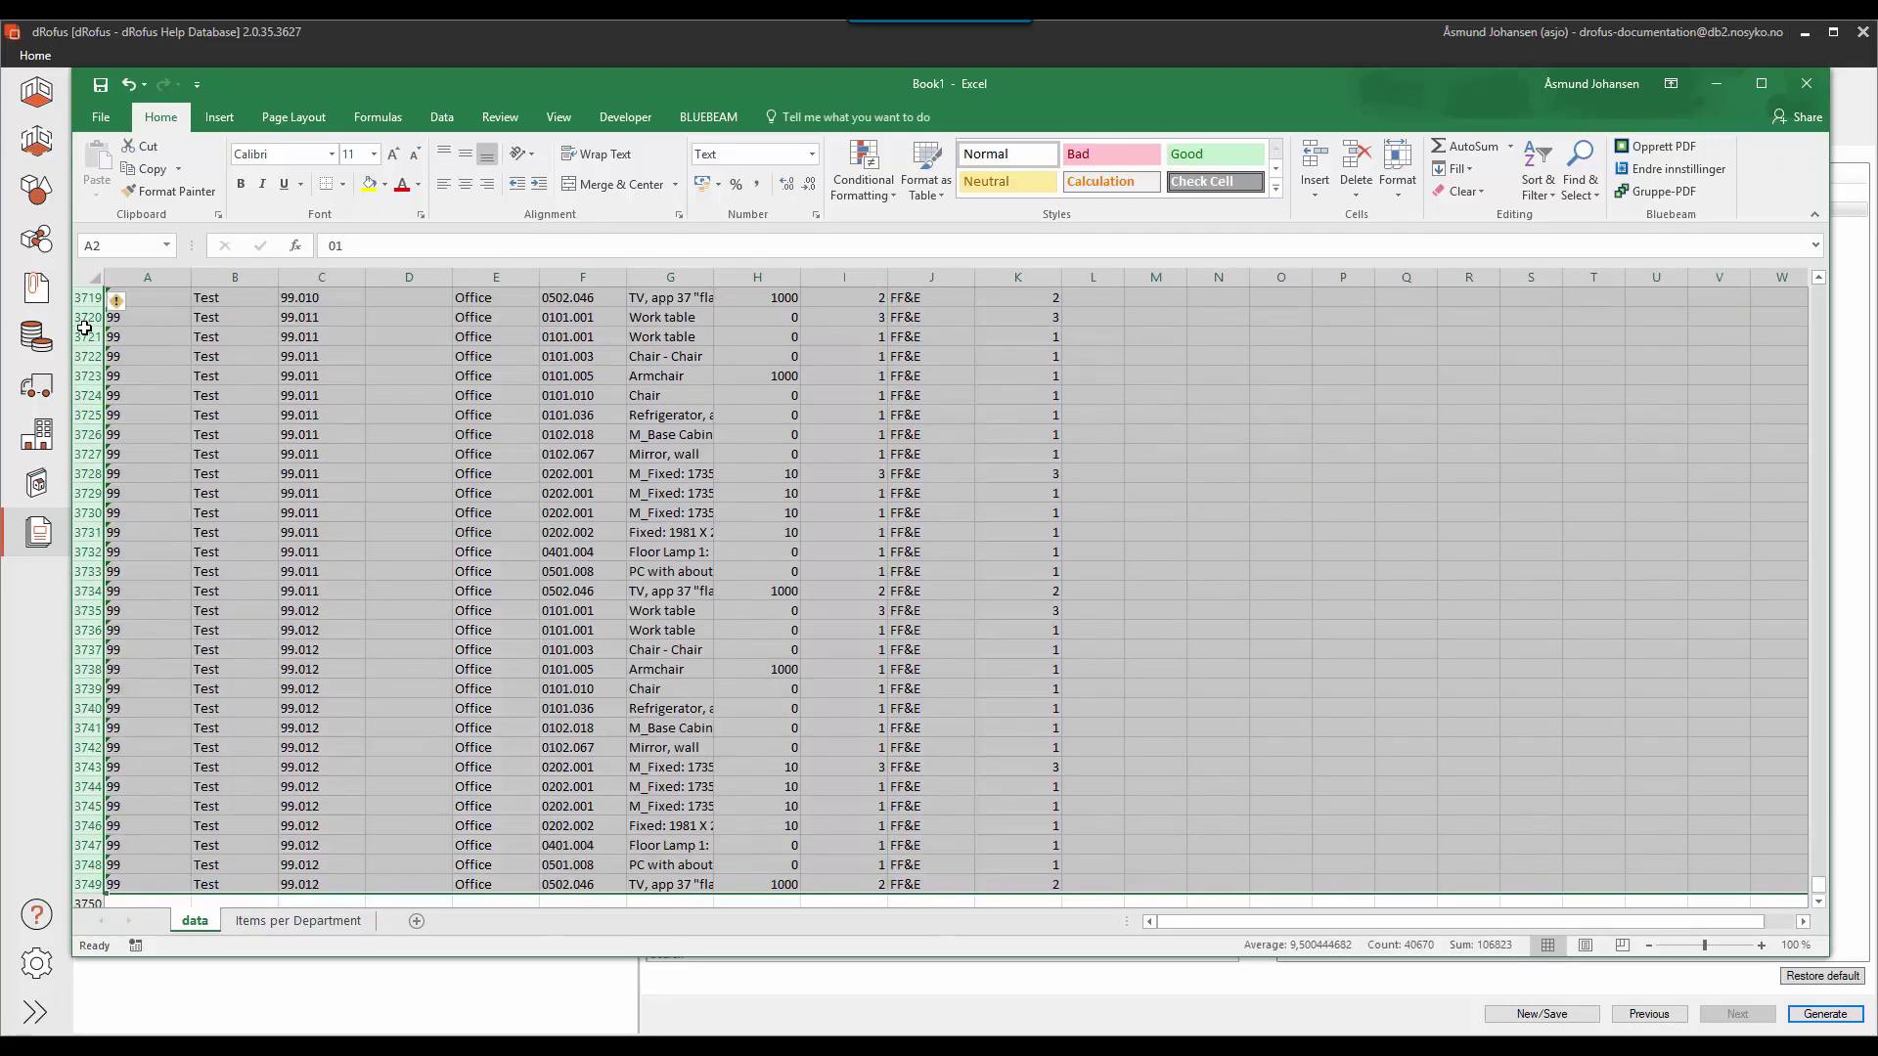
pyautogui.rightClick(85, 381)
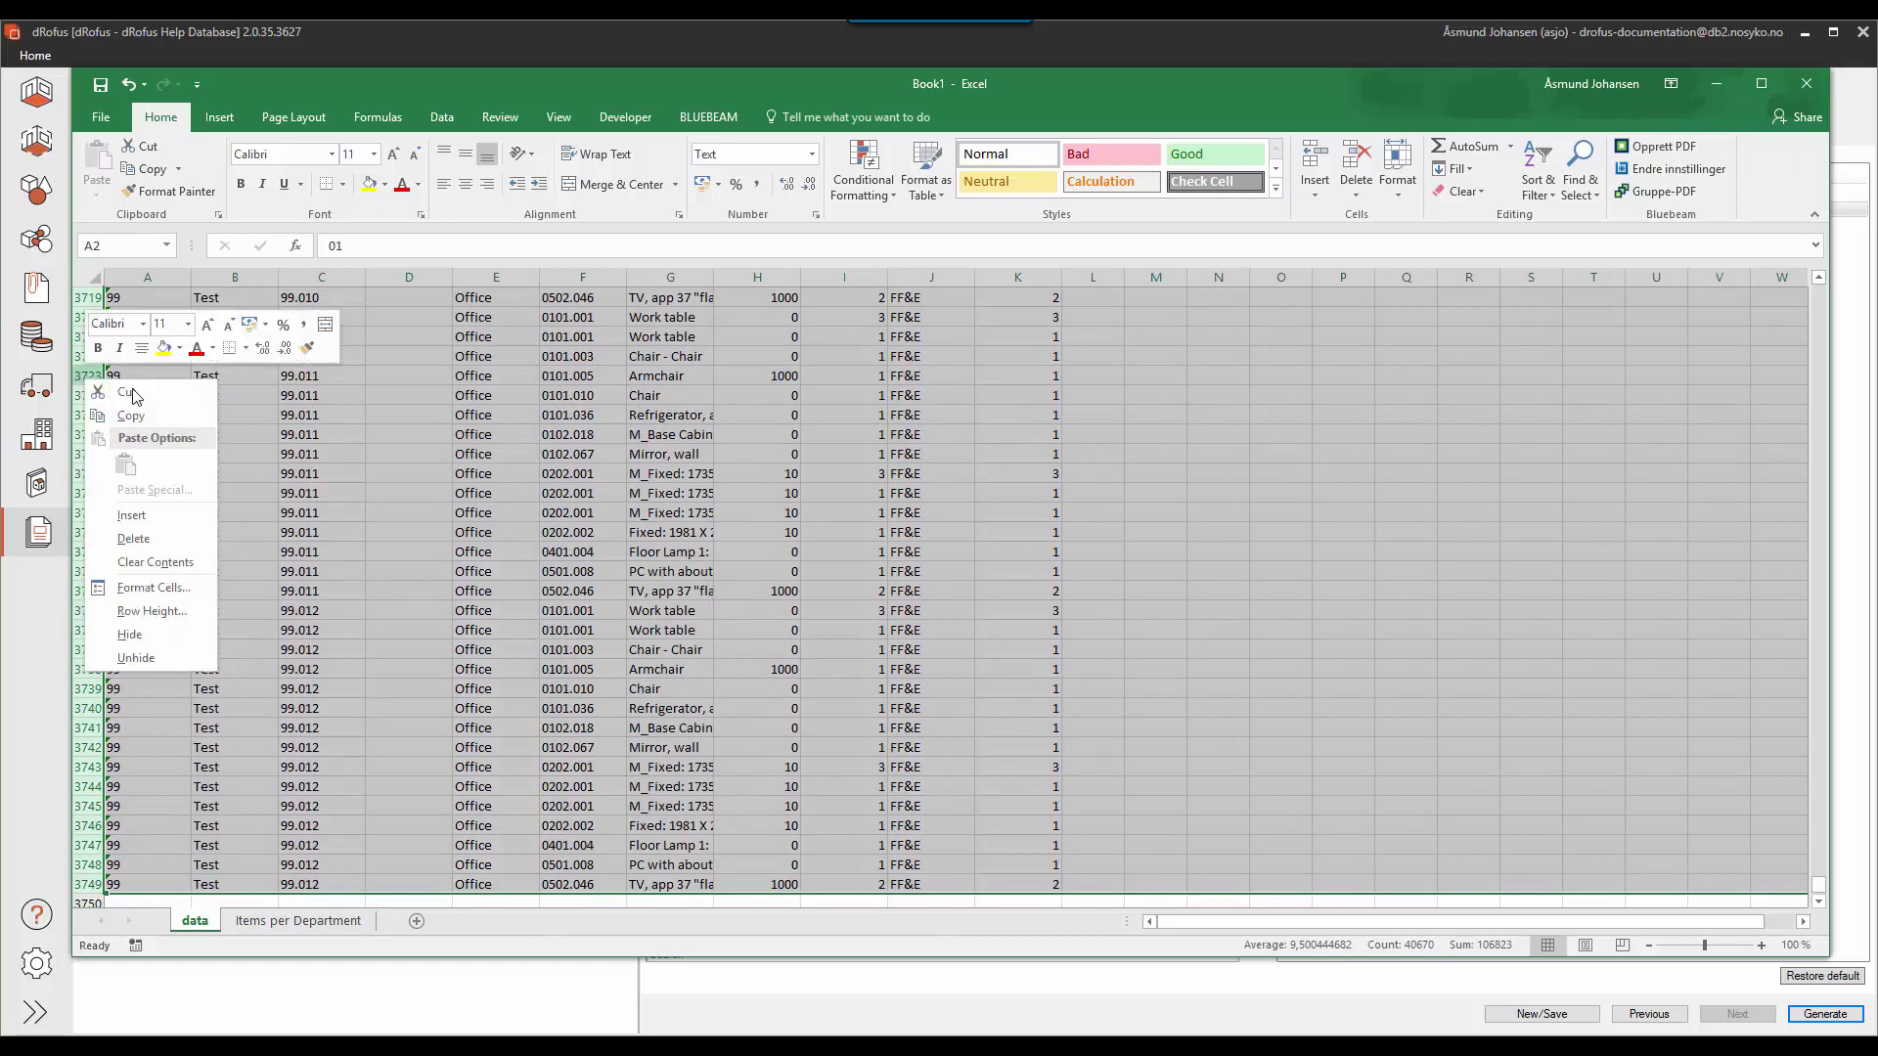
pyautogui.click(186, 538)
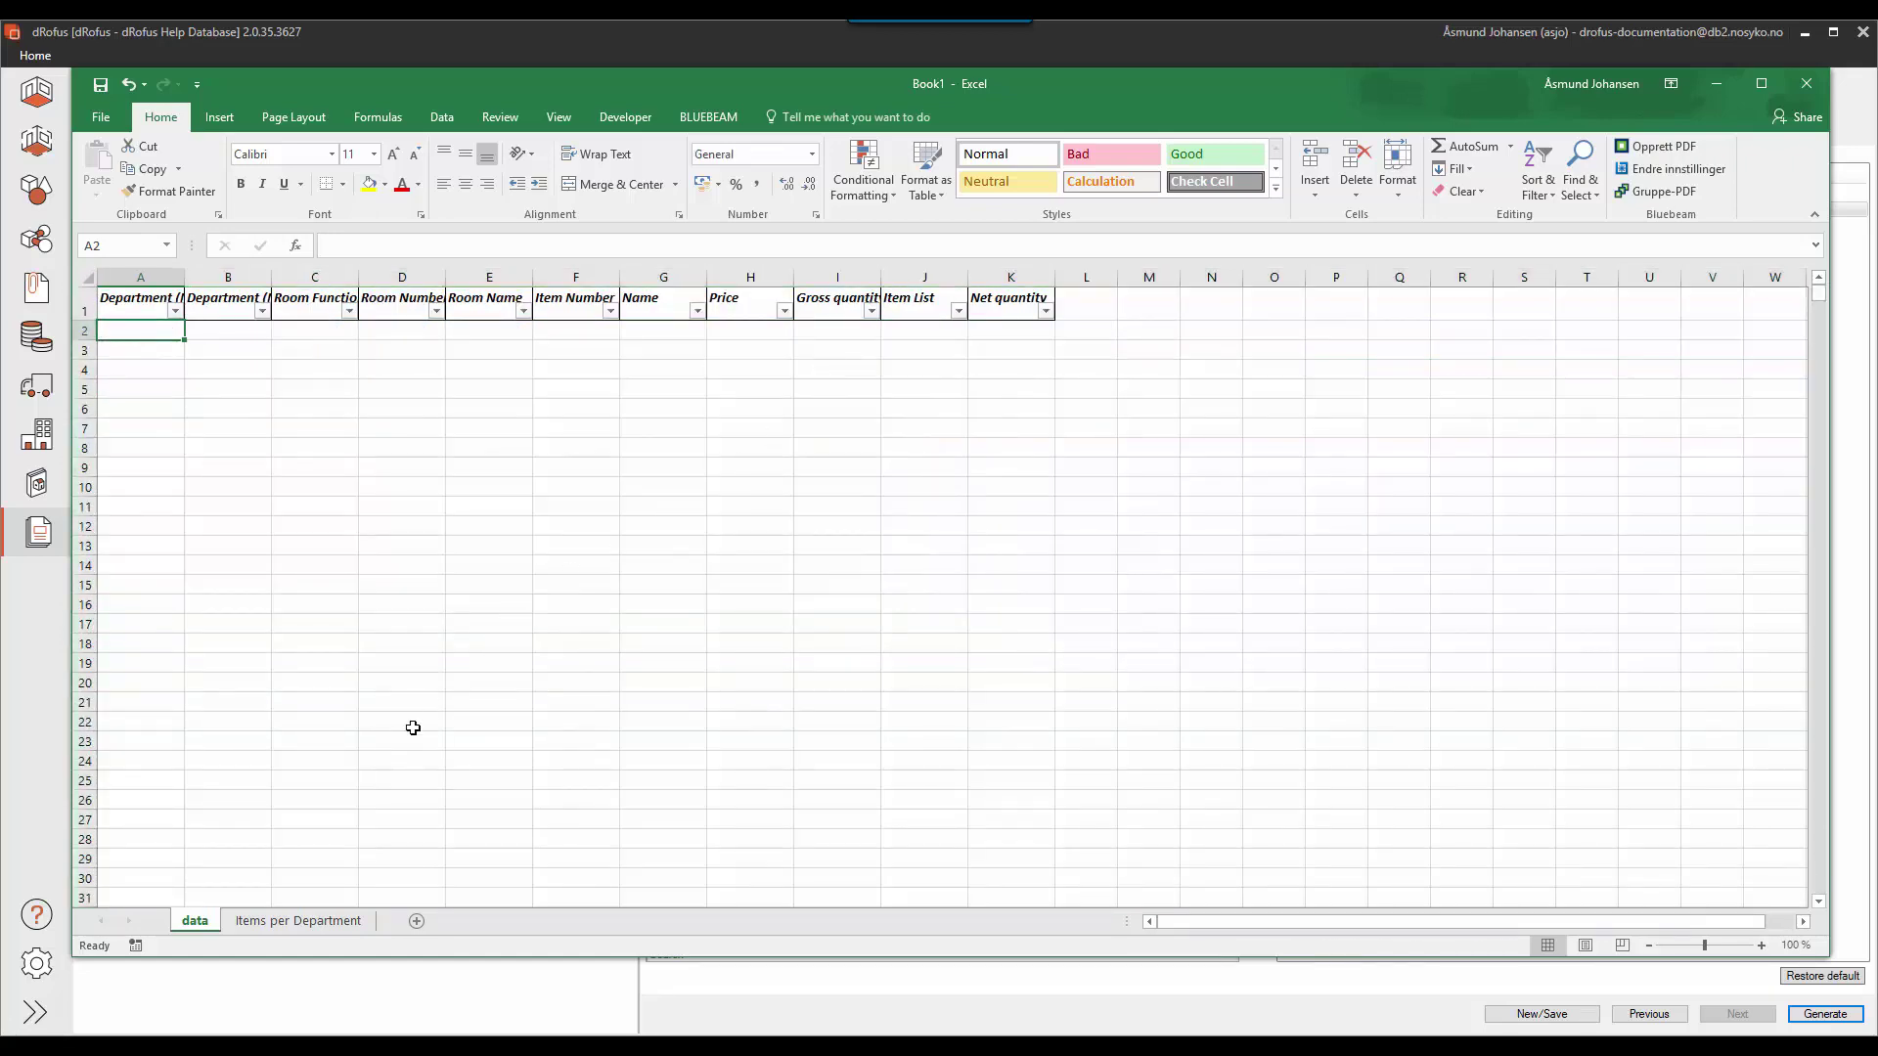
# Refresh All so the Items per Department pivot empties to (blank) rows and Grand Total
pyautogui.click(299, 921)
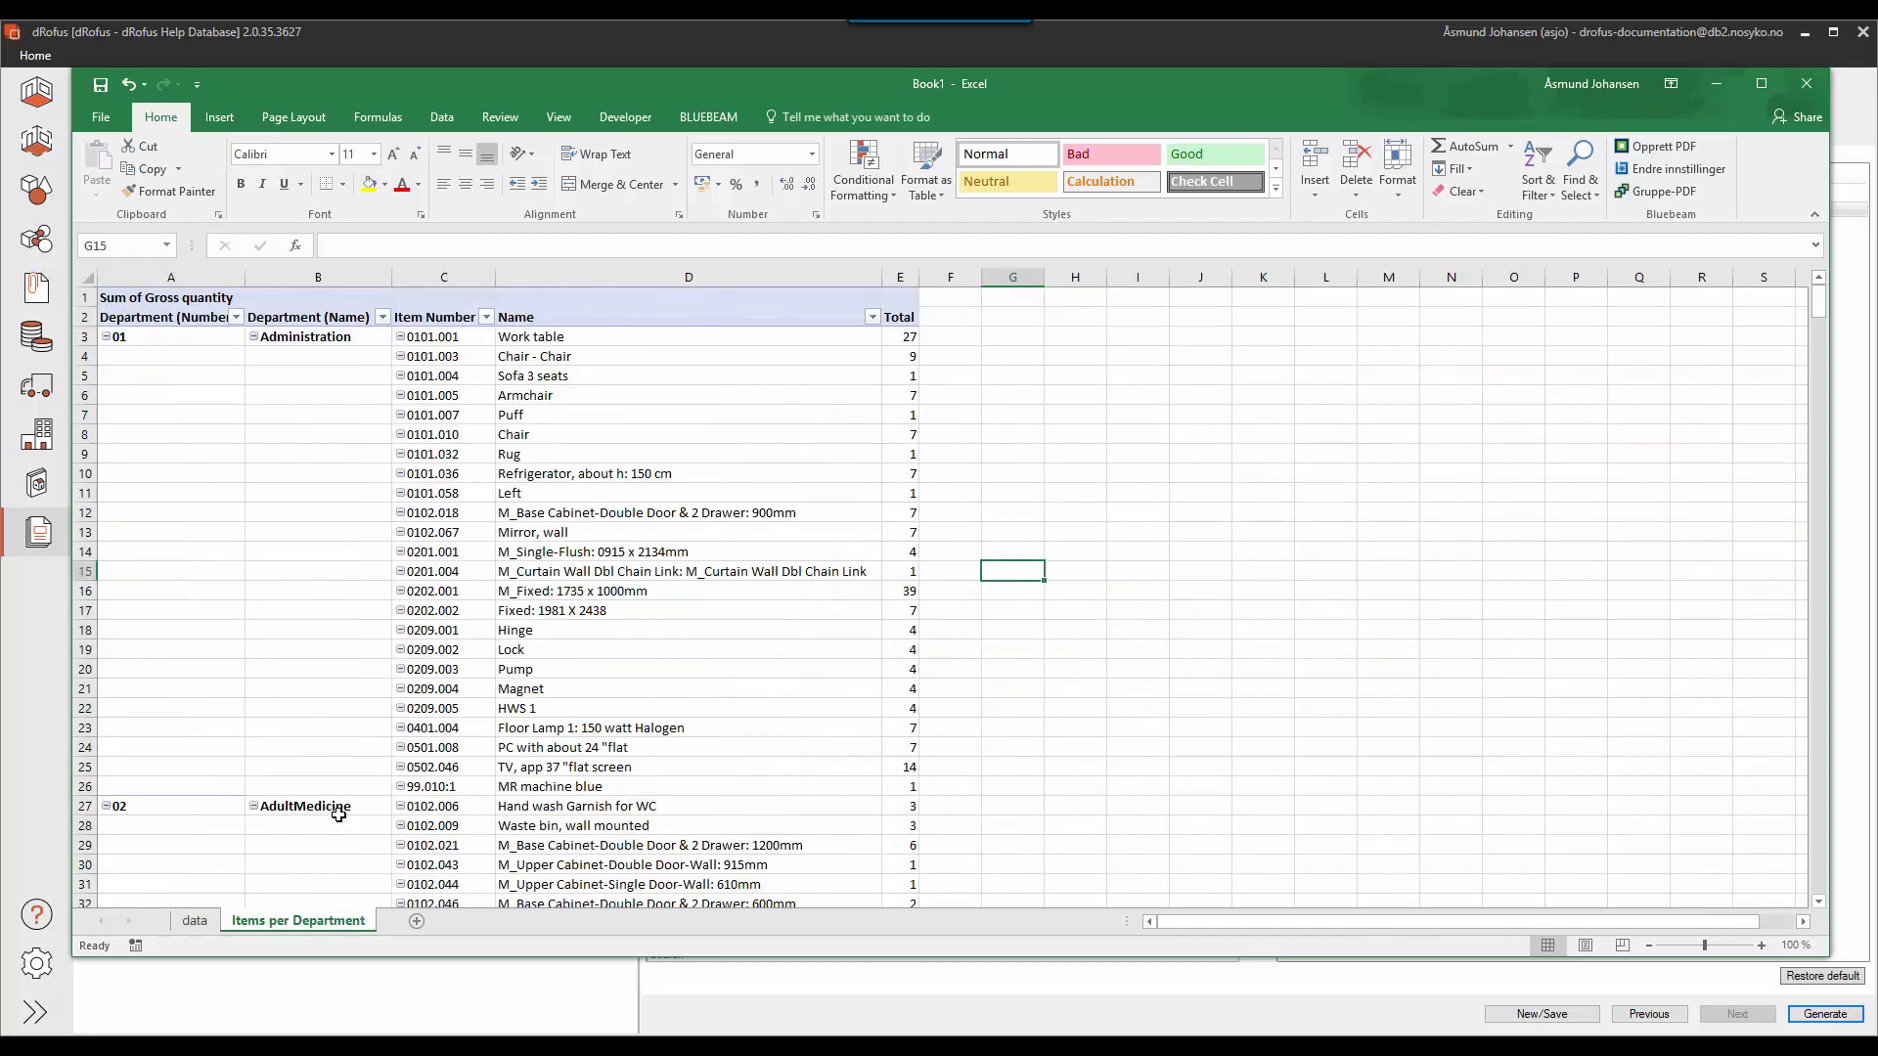
pyautogui.click(444, 120)
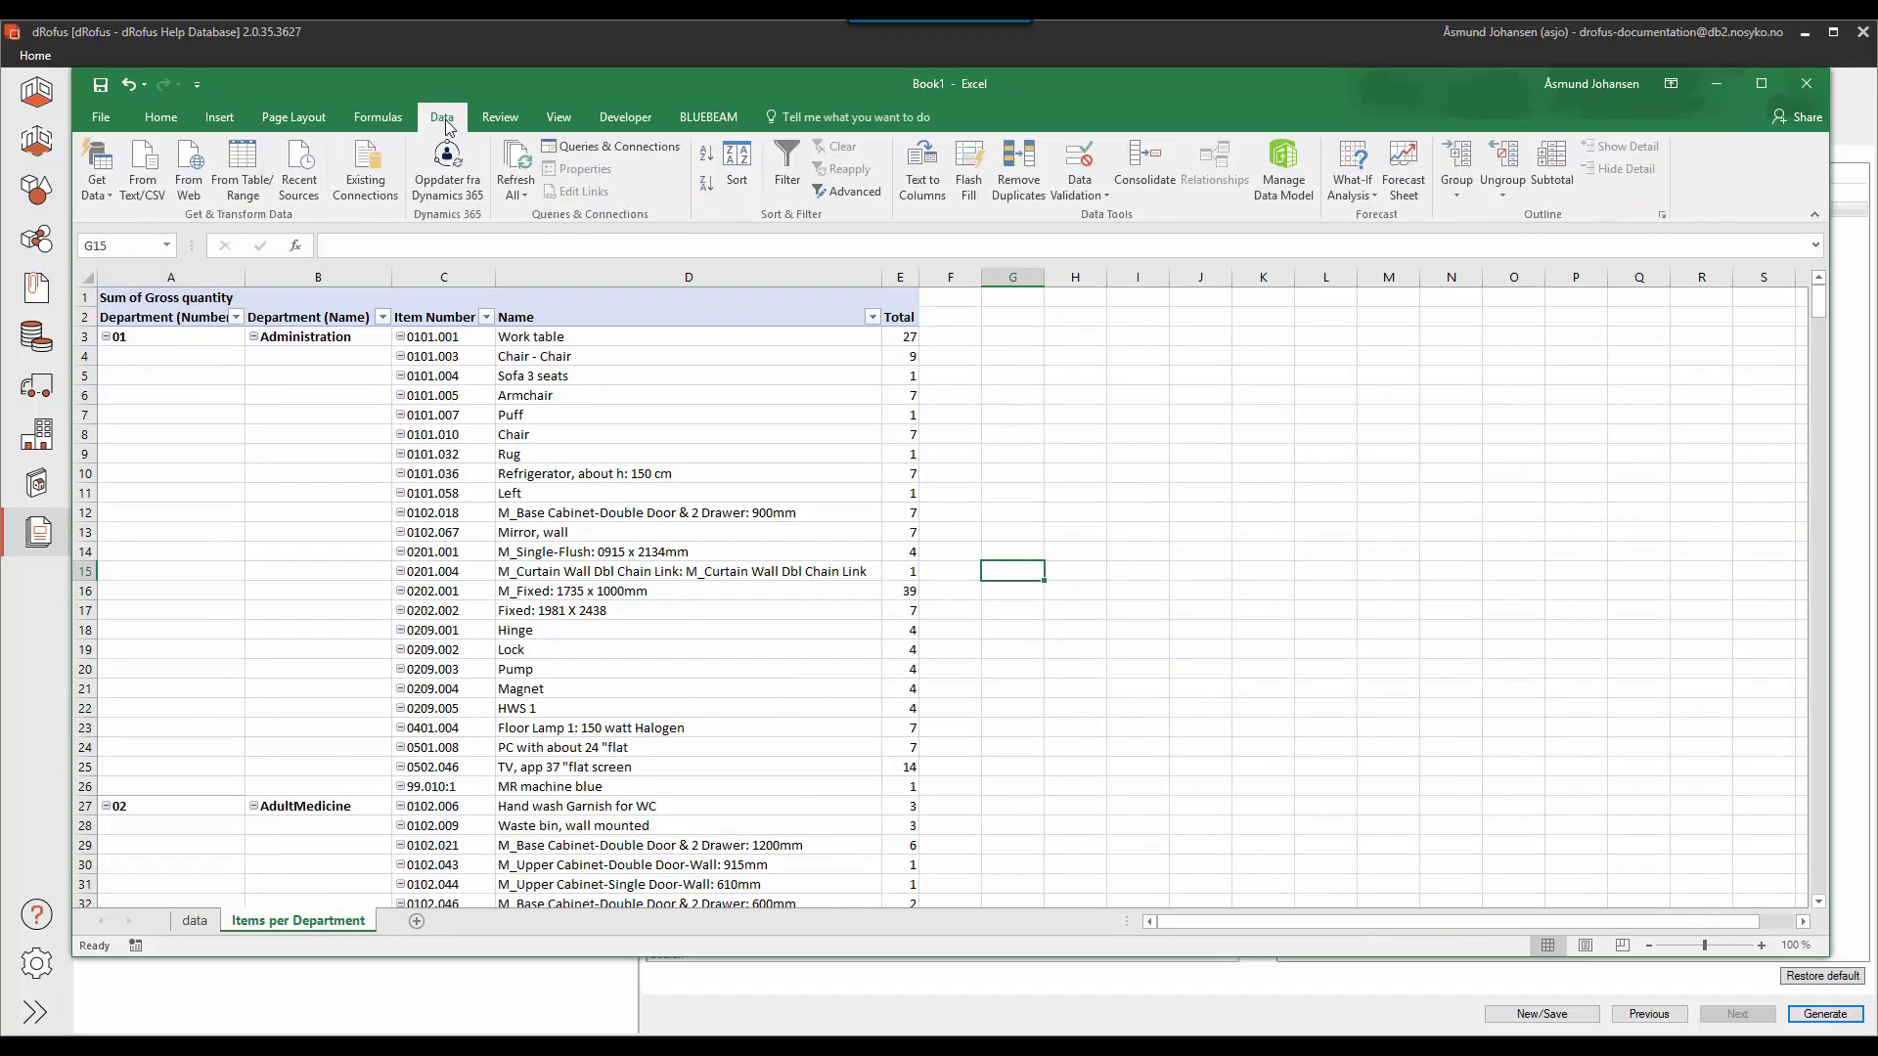
pyautogui.click(516, 168)
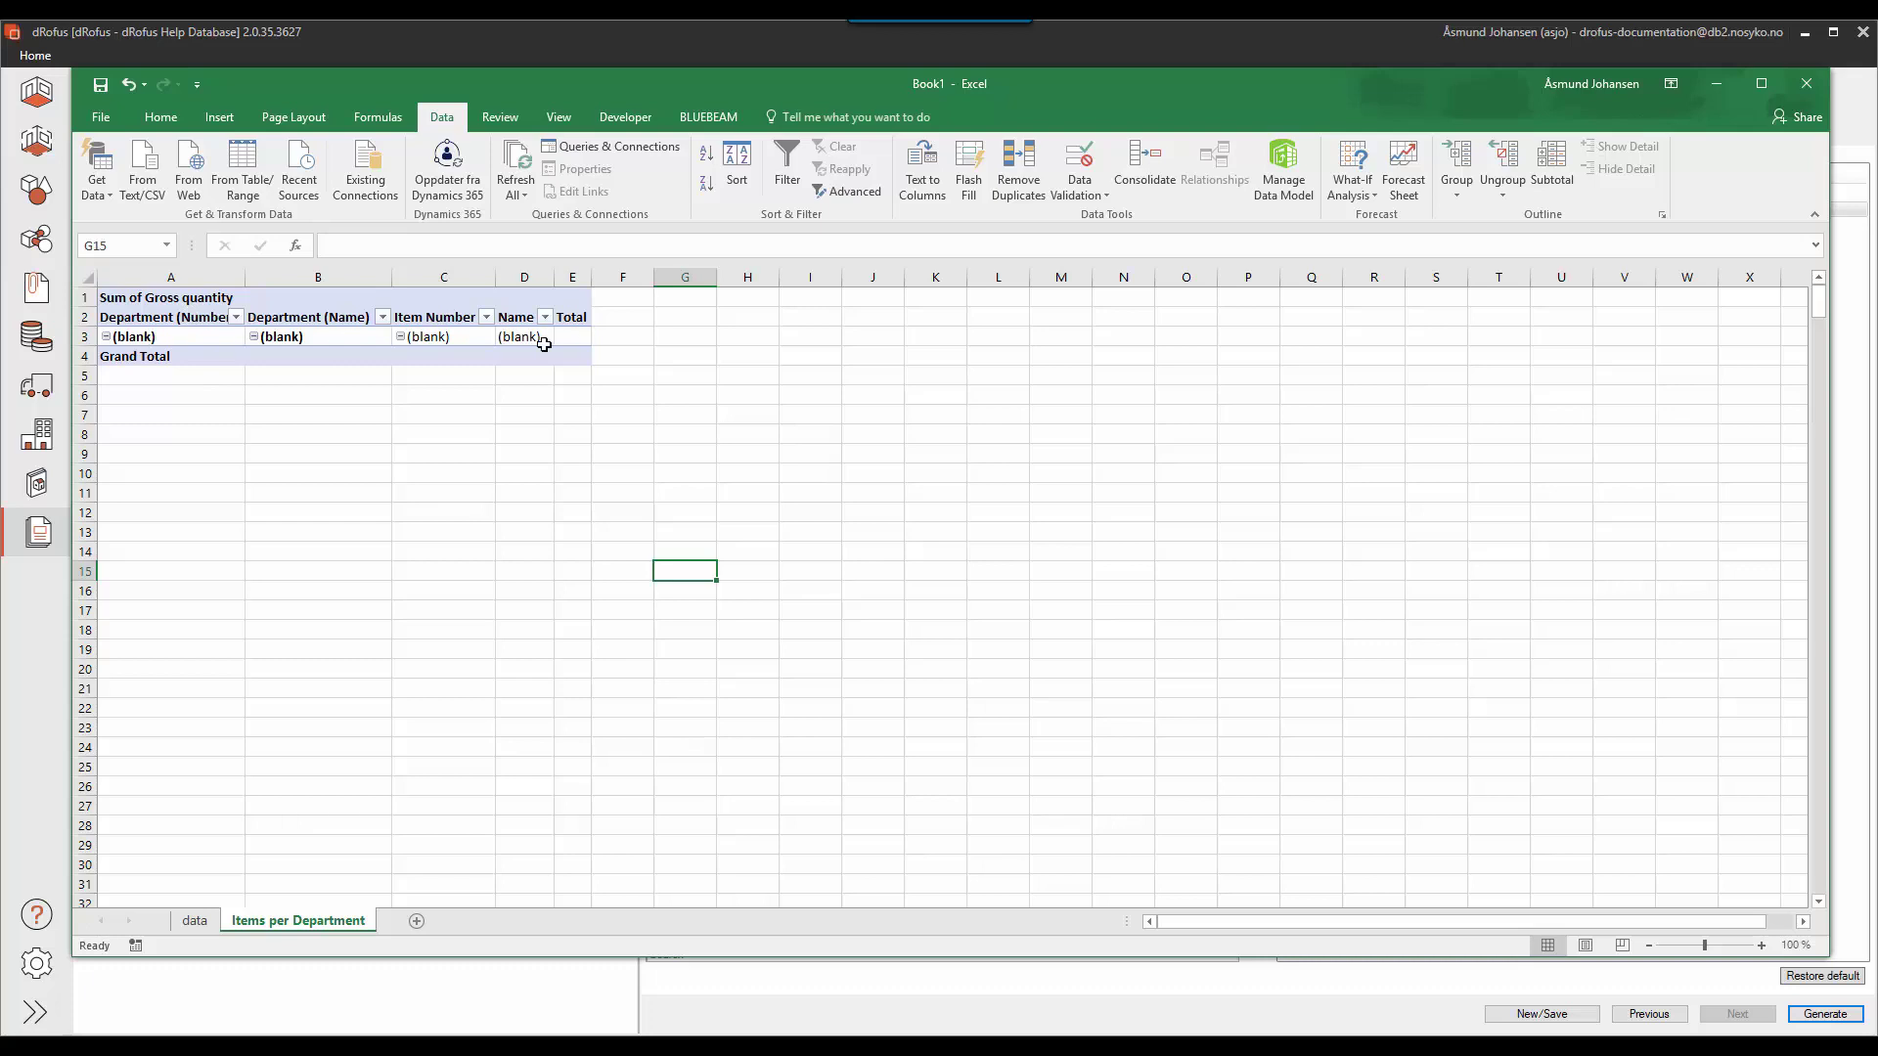
pyautogui.click(250, 304)
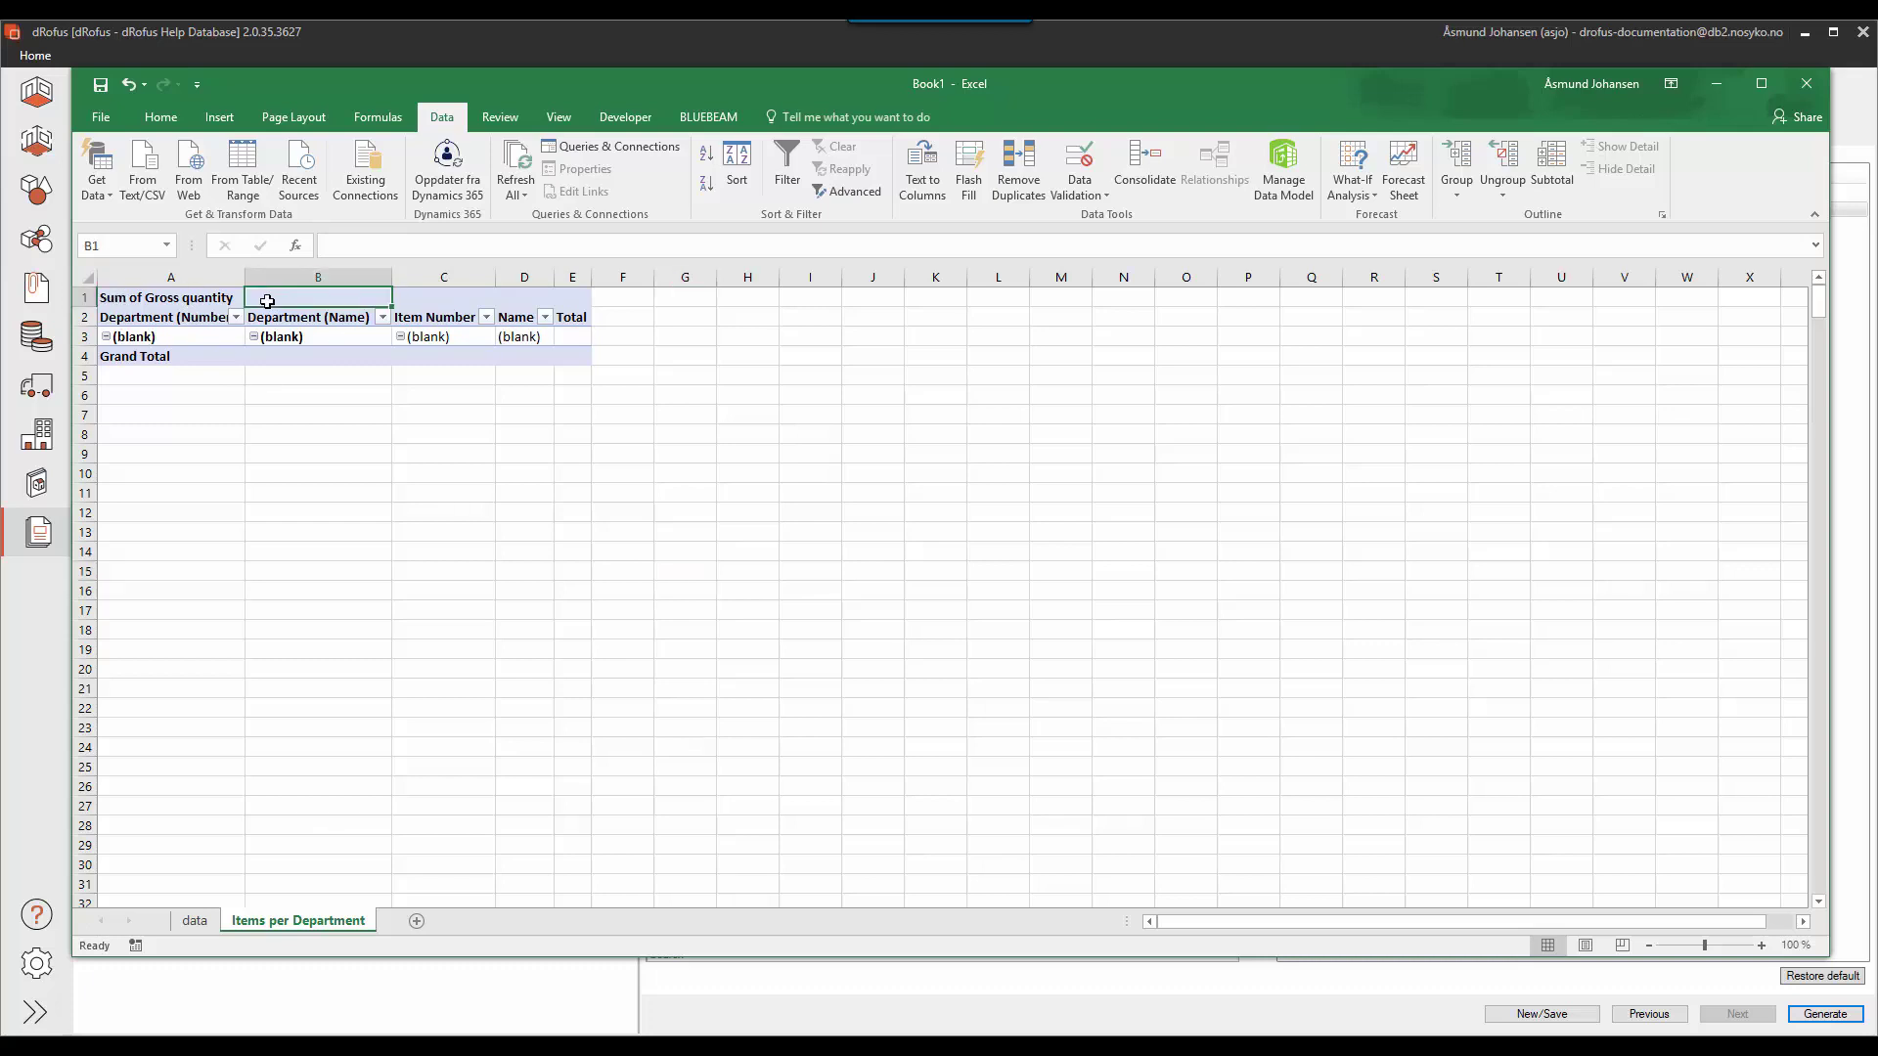
# Save the workbook as 'Excel item template' in Custom Office Templates
pyautogui.click(102, 119)
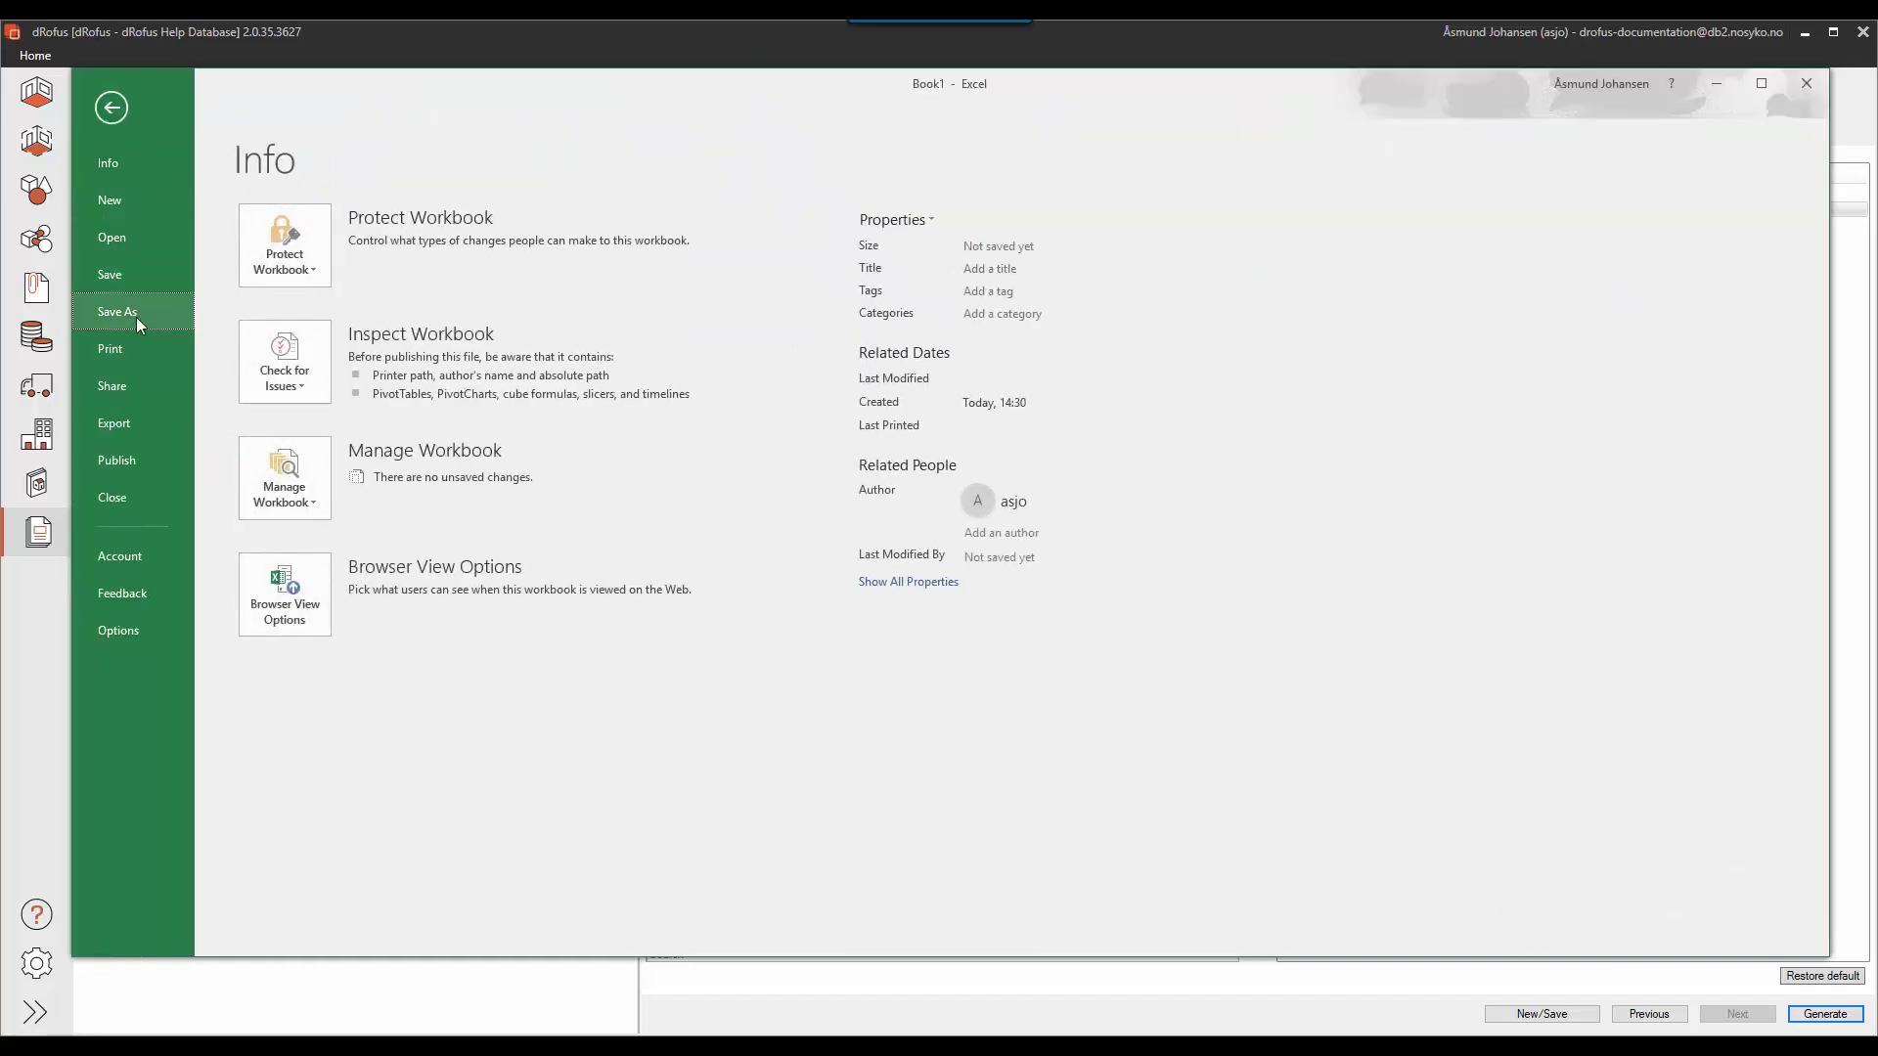
pyautogui.click(137, 314)
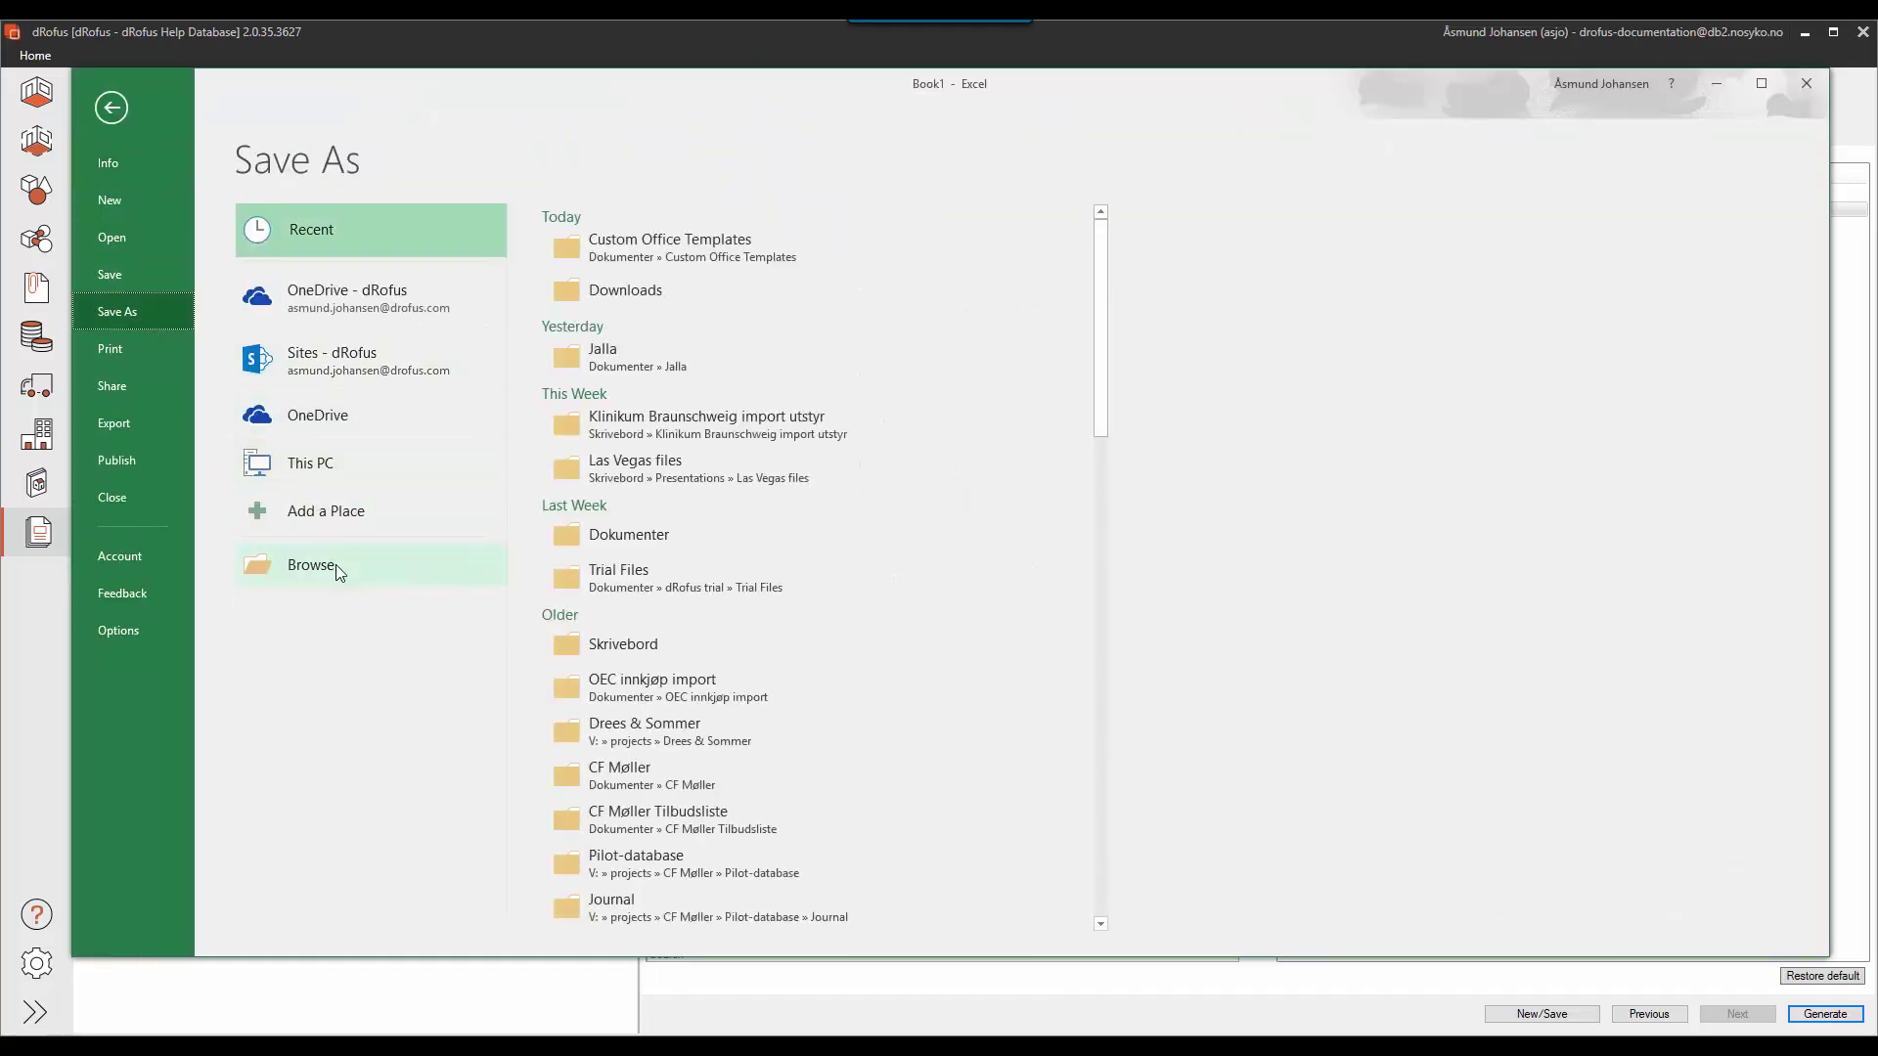
pyautogui.click(666, 246)
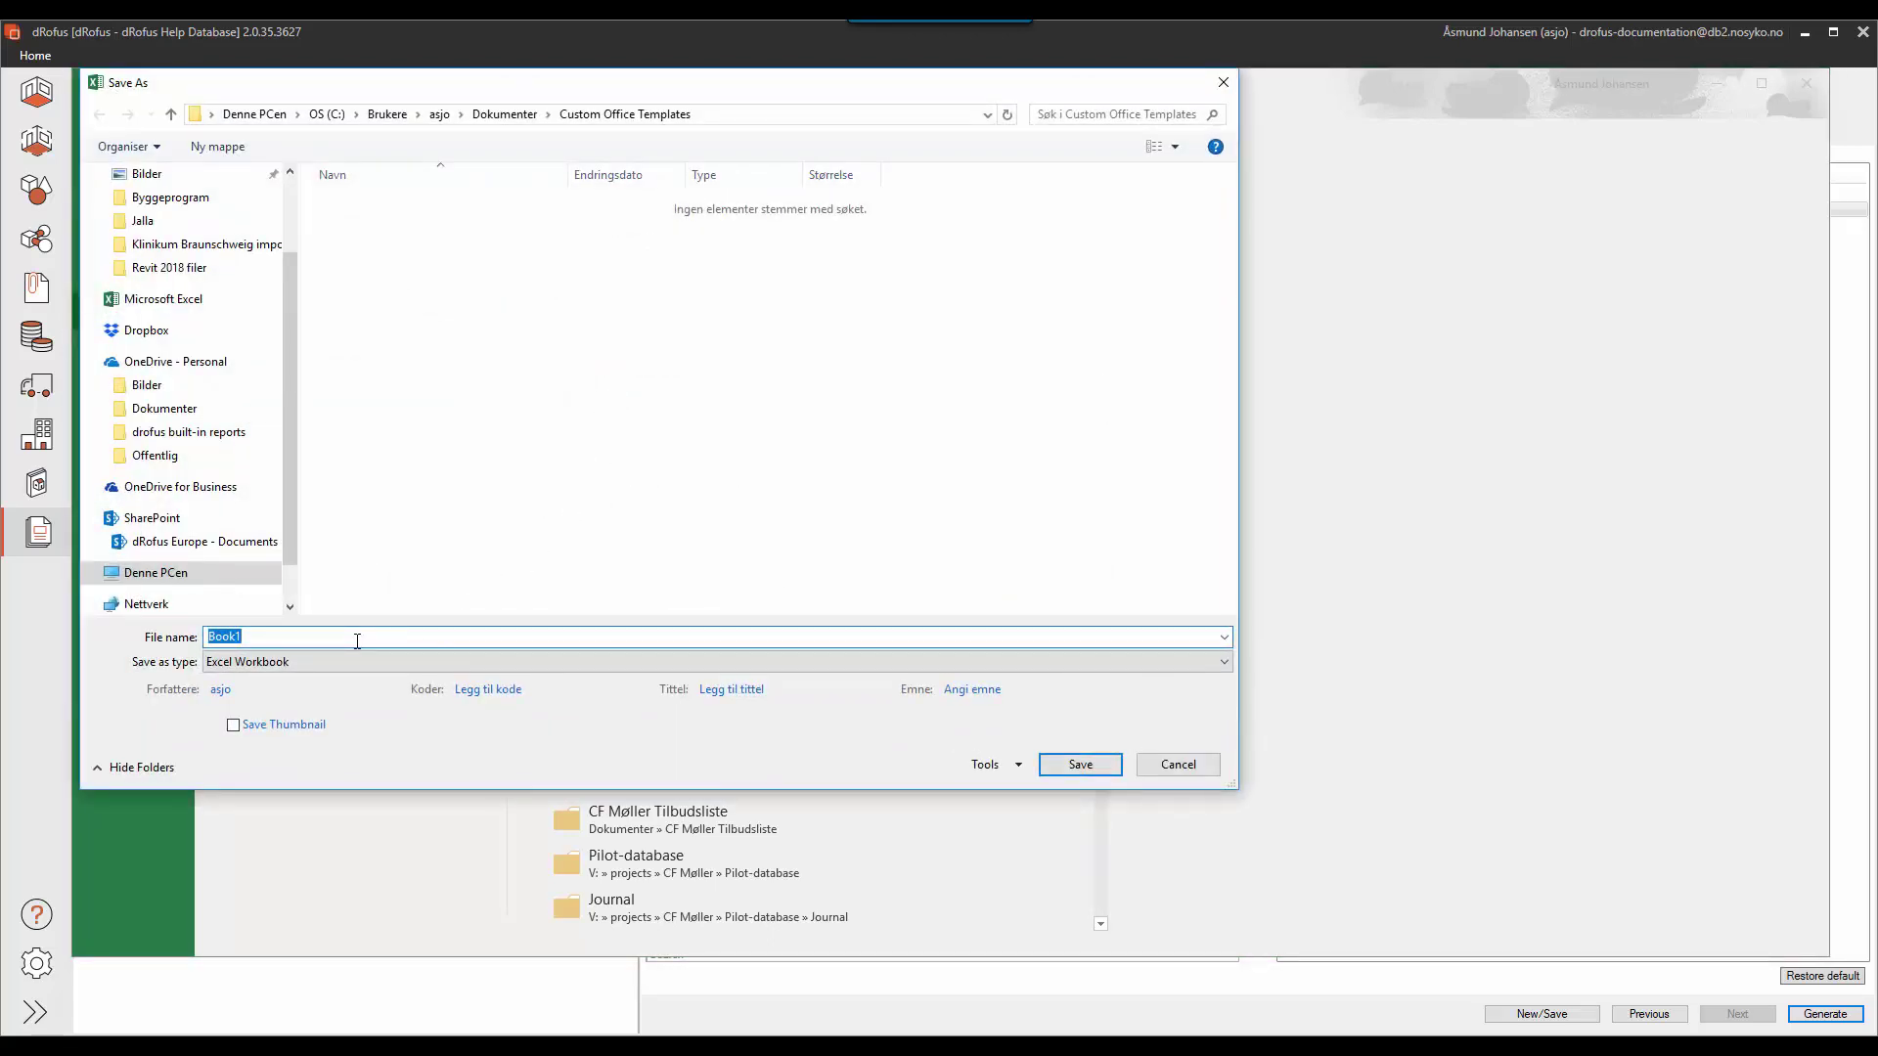
pyautogui.write('Excel item template')
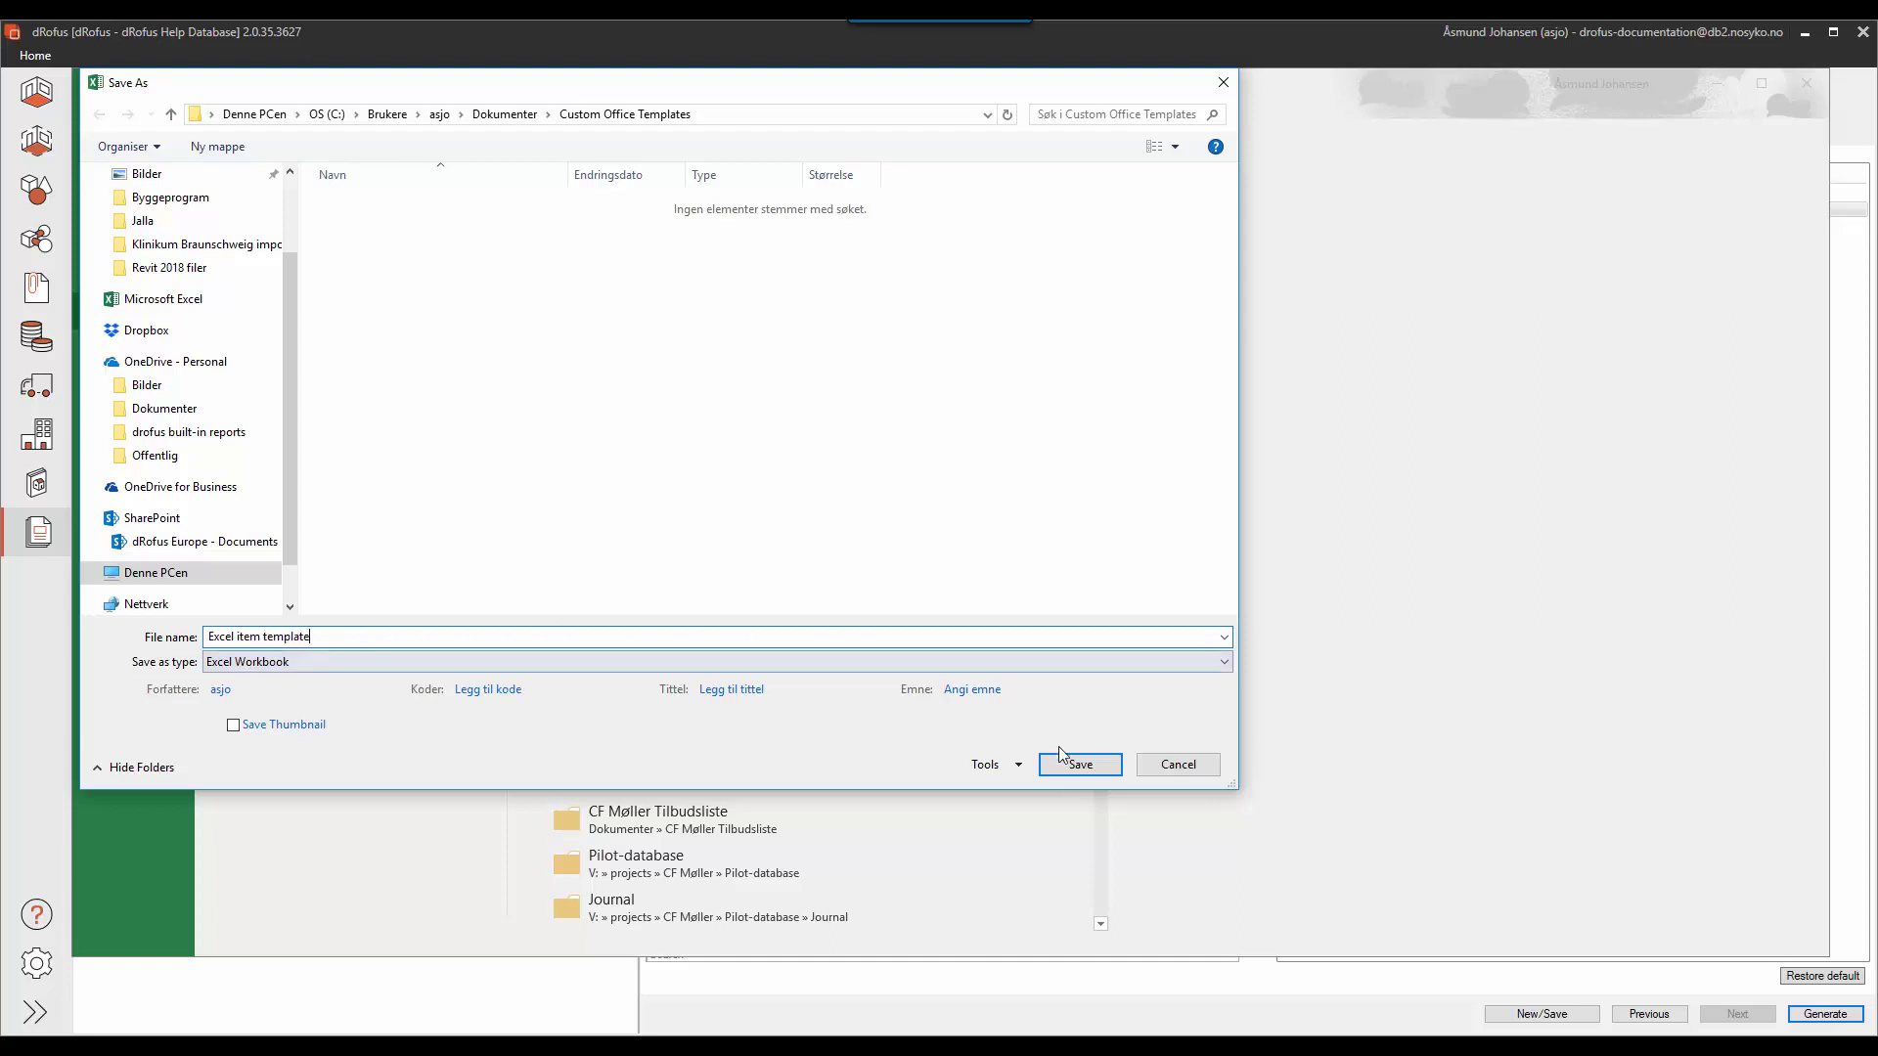
pyautogui.click(1080, 767)
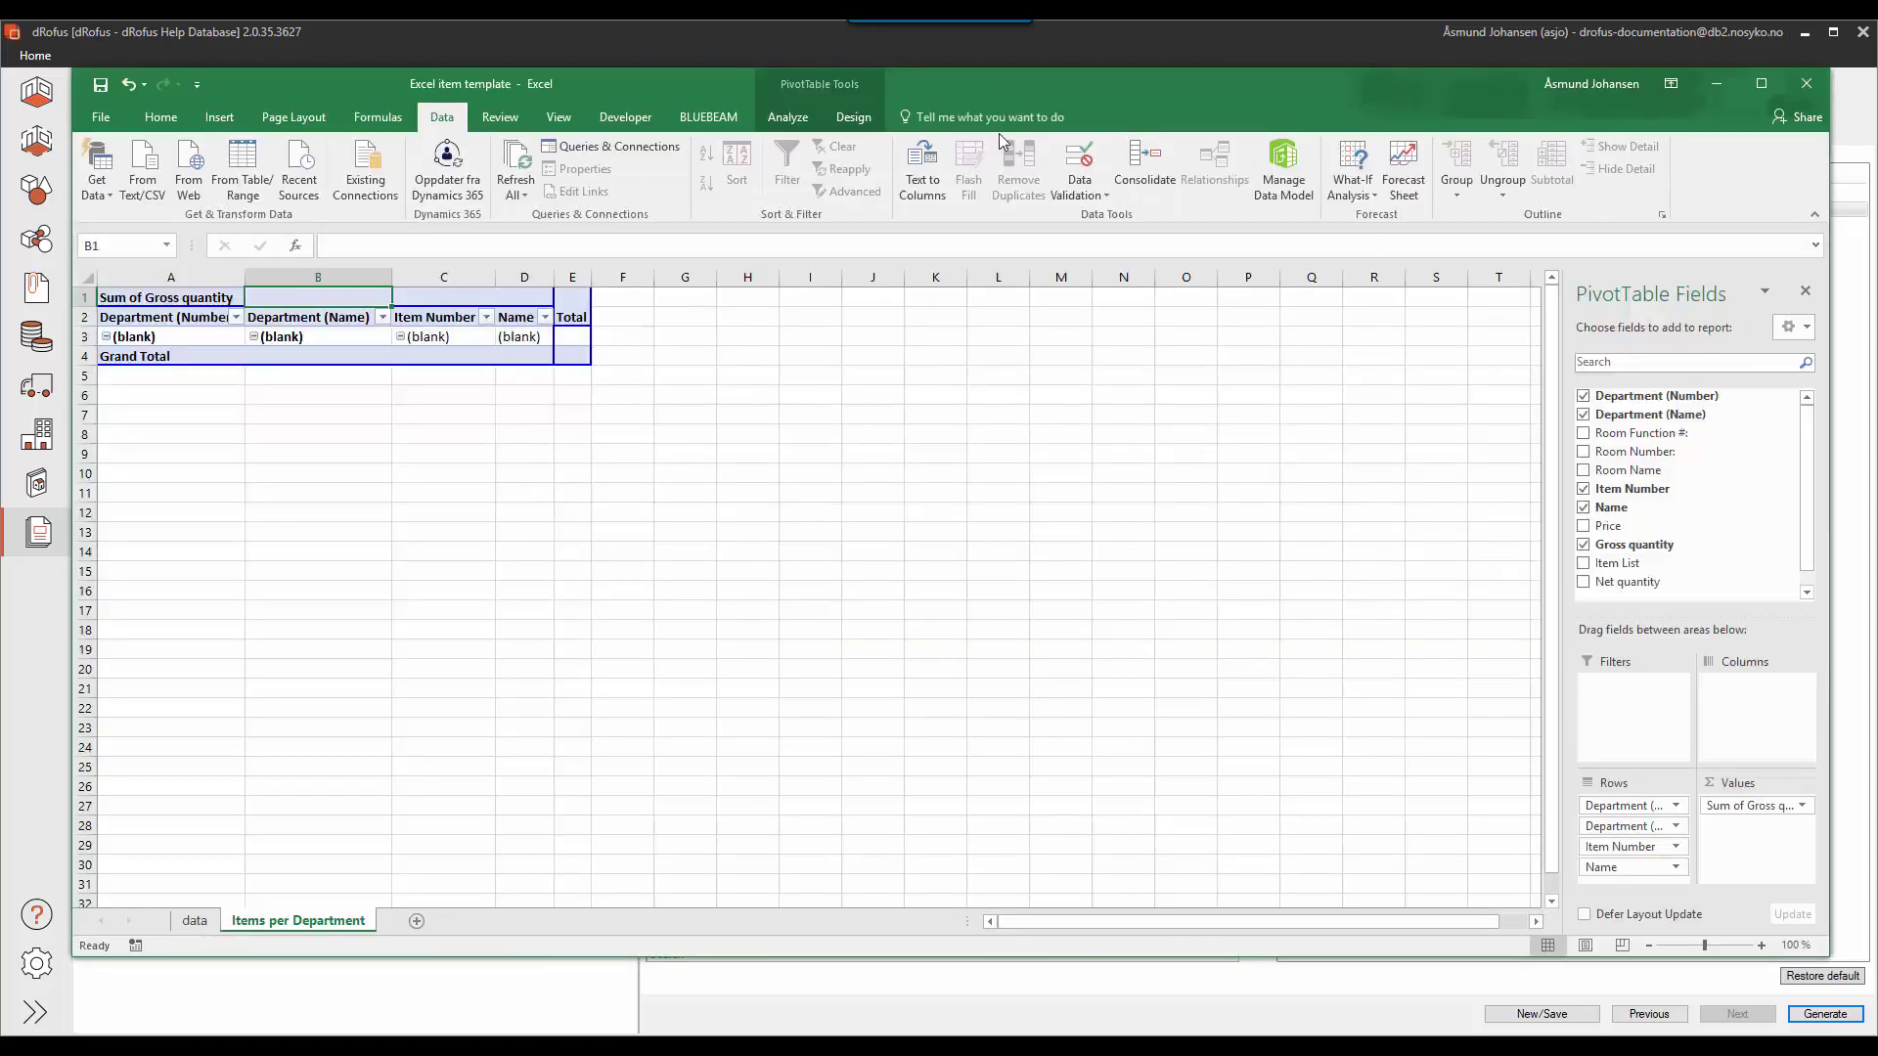
pyautogui.moveTo(1074, 87)
pyautogui.mouseDown()
pyautogui.moveTo(1105, 102)
pyautogui.moveTo(1064, 99)
pyautogui.mouseUp()
# Close Excel, review the included fields, and confirm saving the setup as a new export
pyautogui.click(1797, 96)
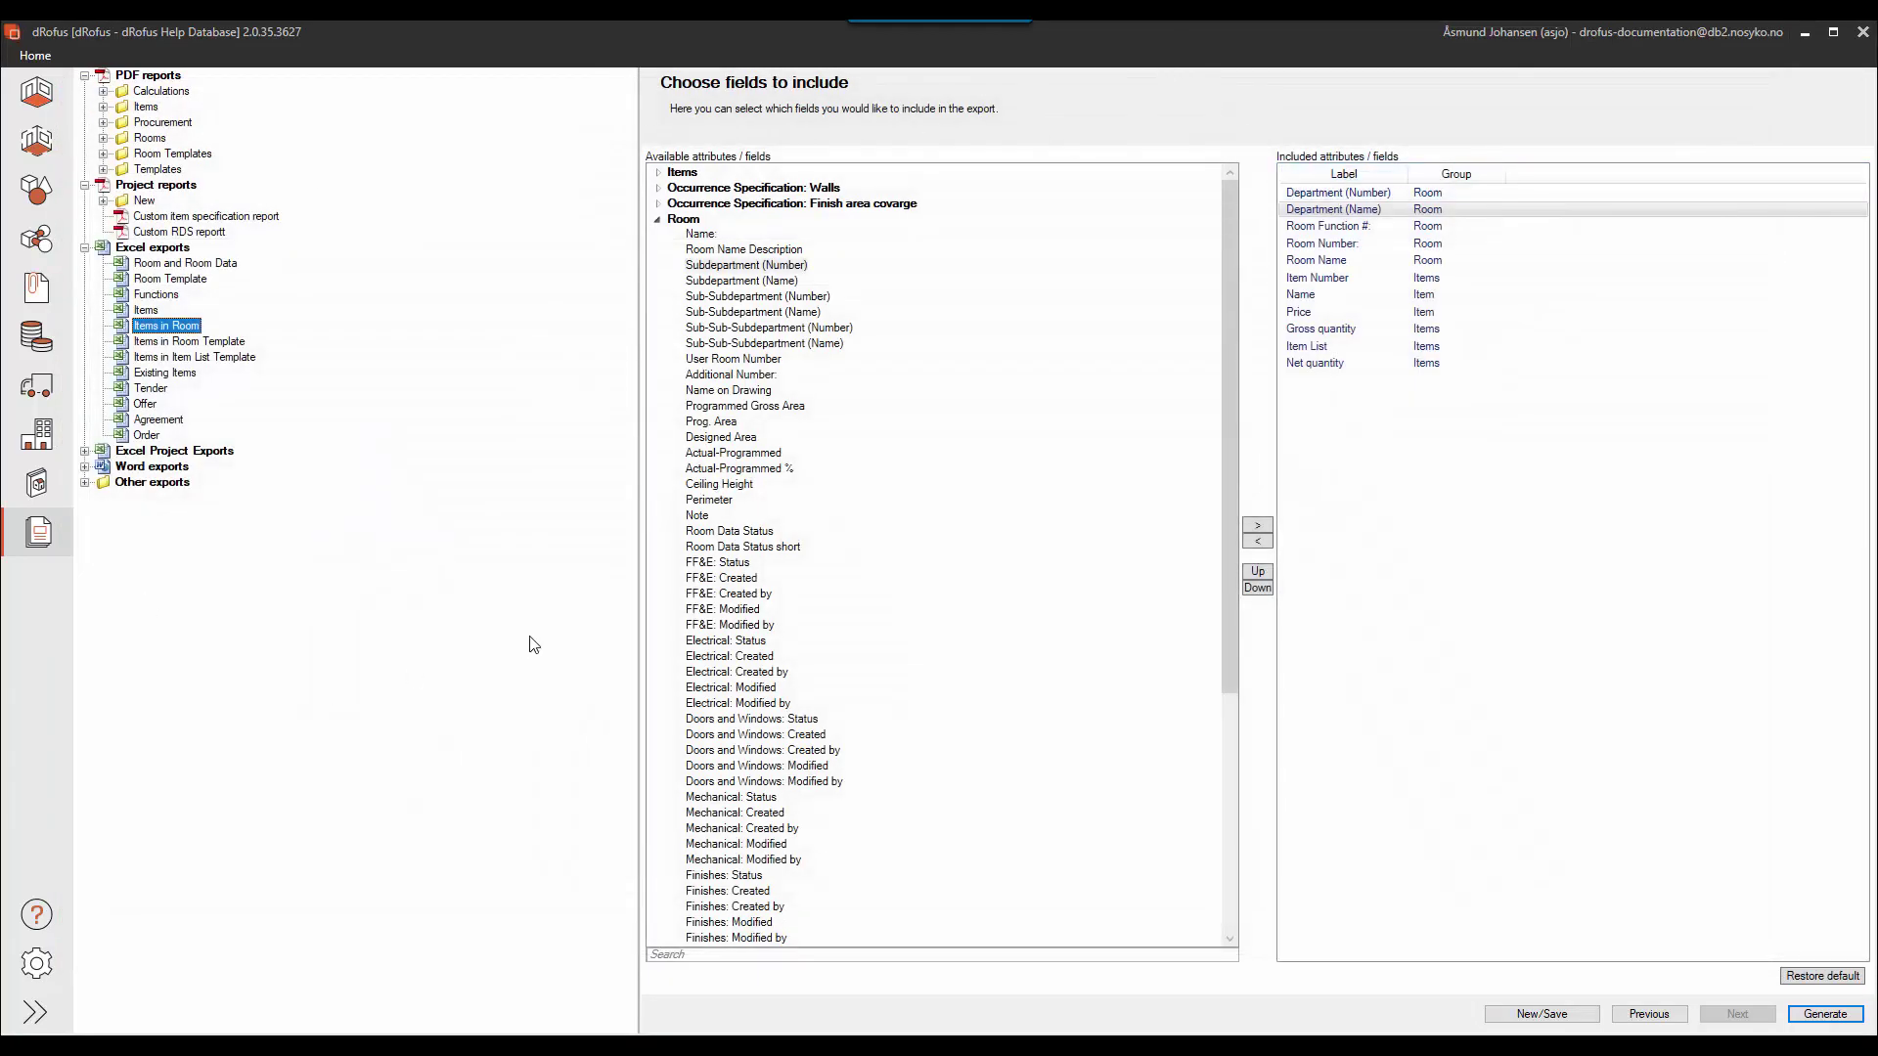
pyautogui.click(1342, 211)
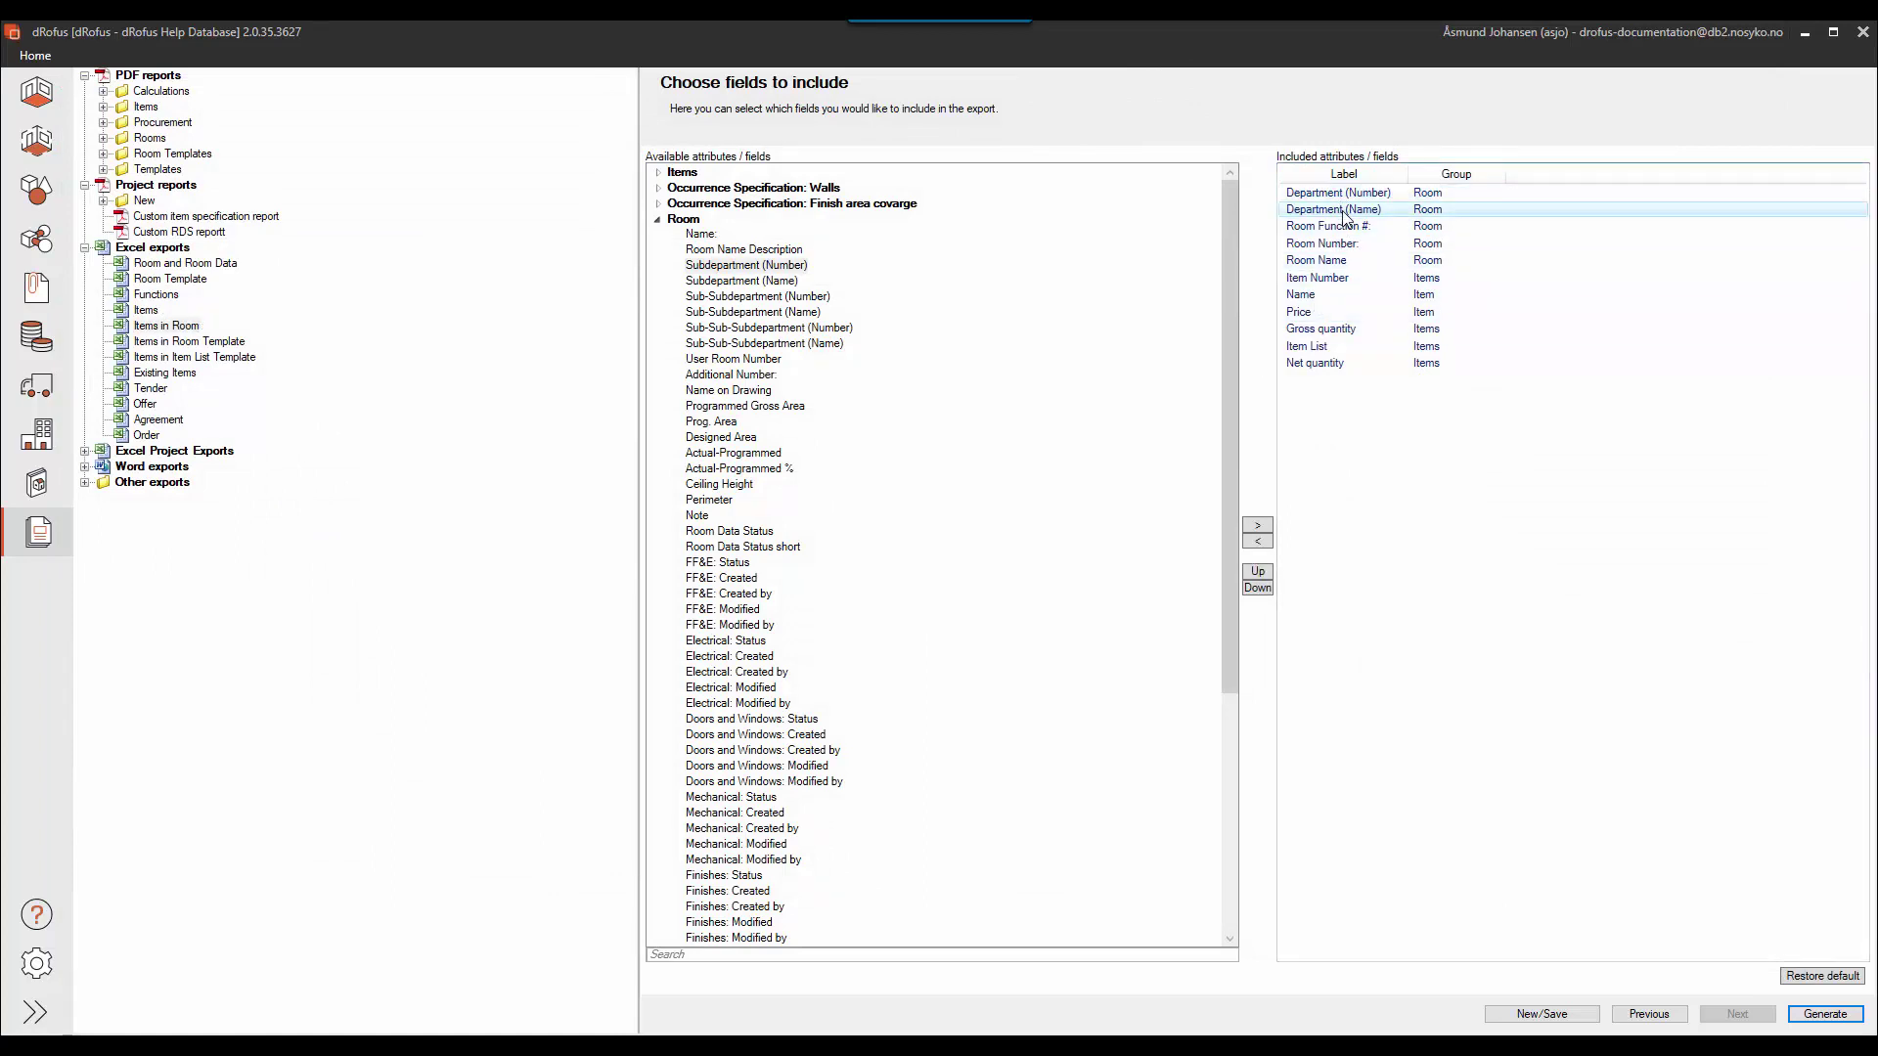
pyautogui.moveTo(1344, 209); pyautogui.dragTo(1337, 331)
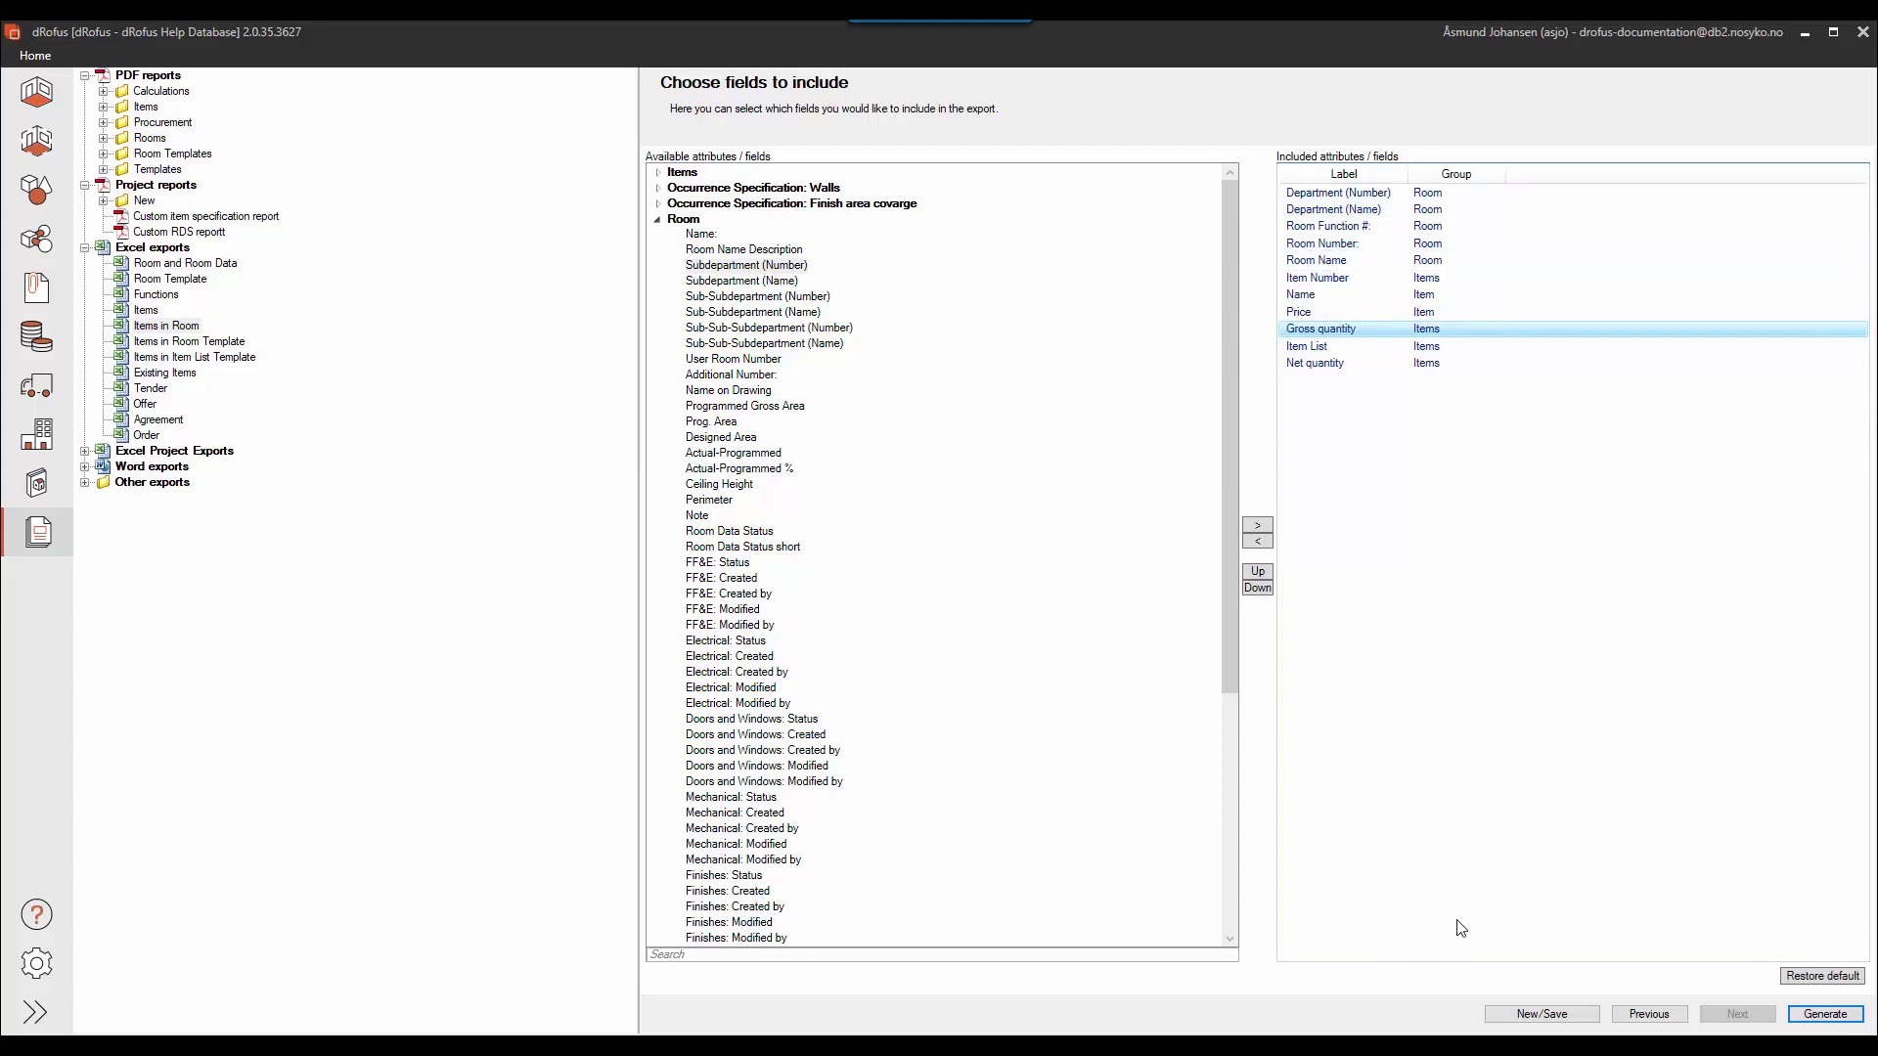
pyautogui.click(1544, 1015)
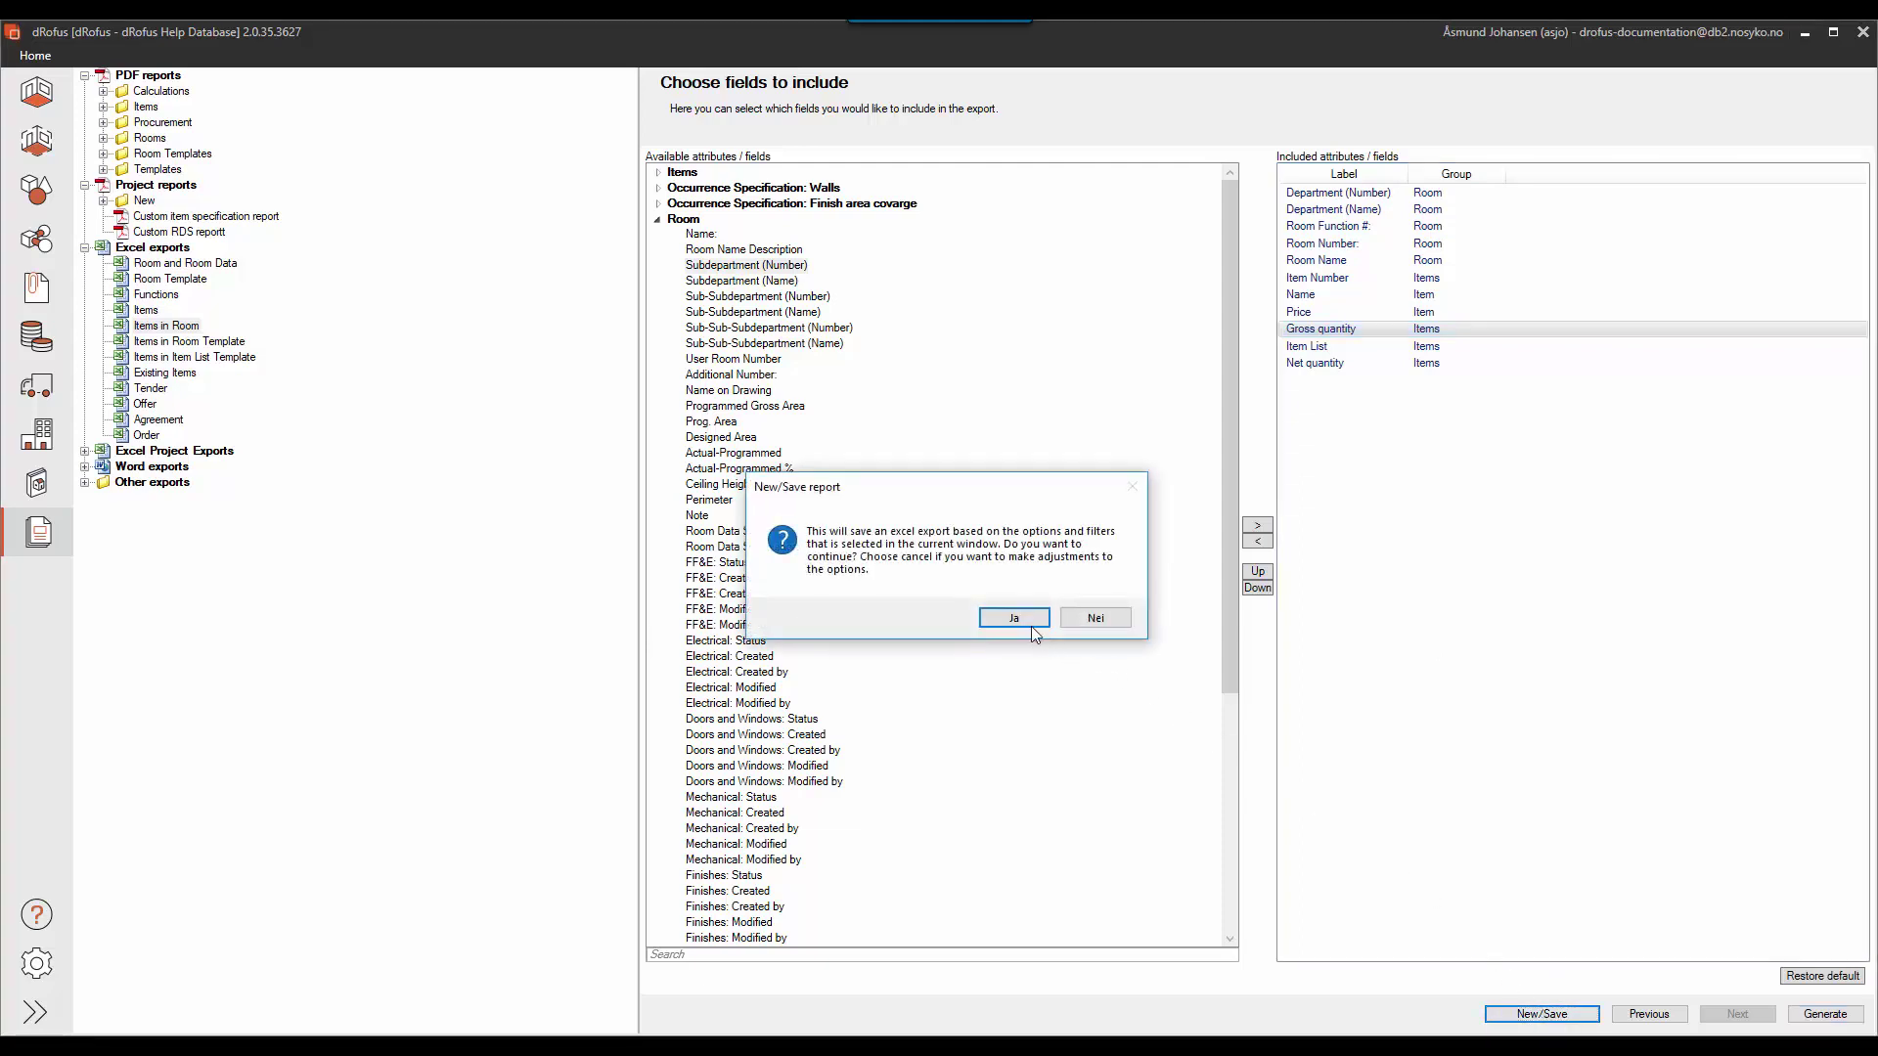
pyautogui.click(1017, 618)
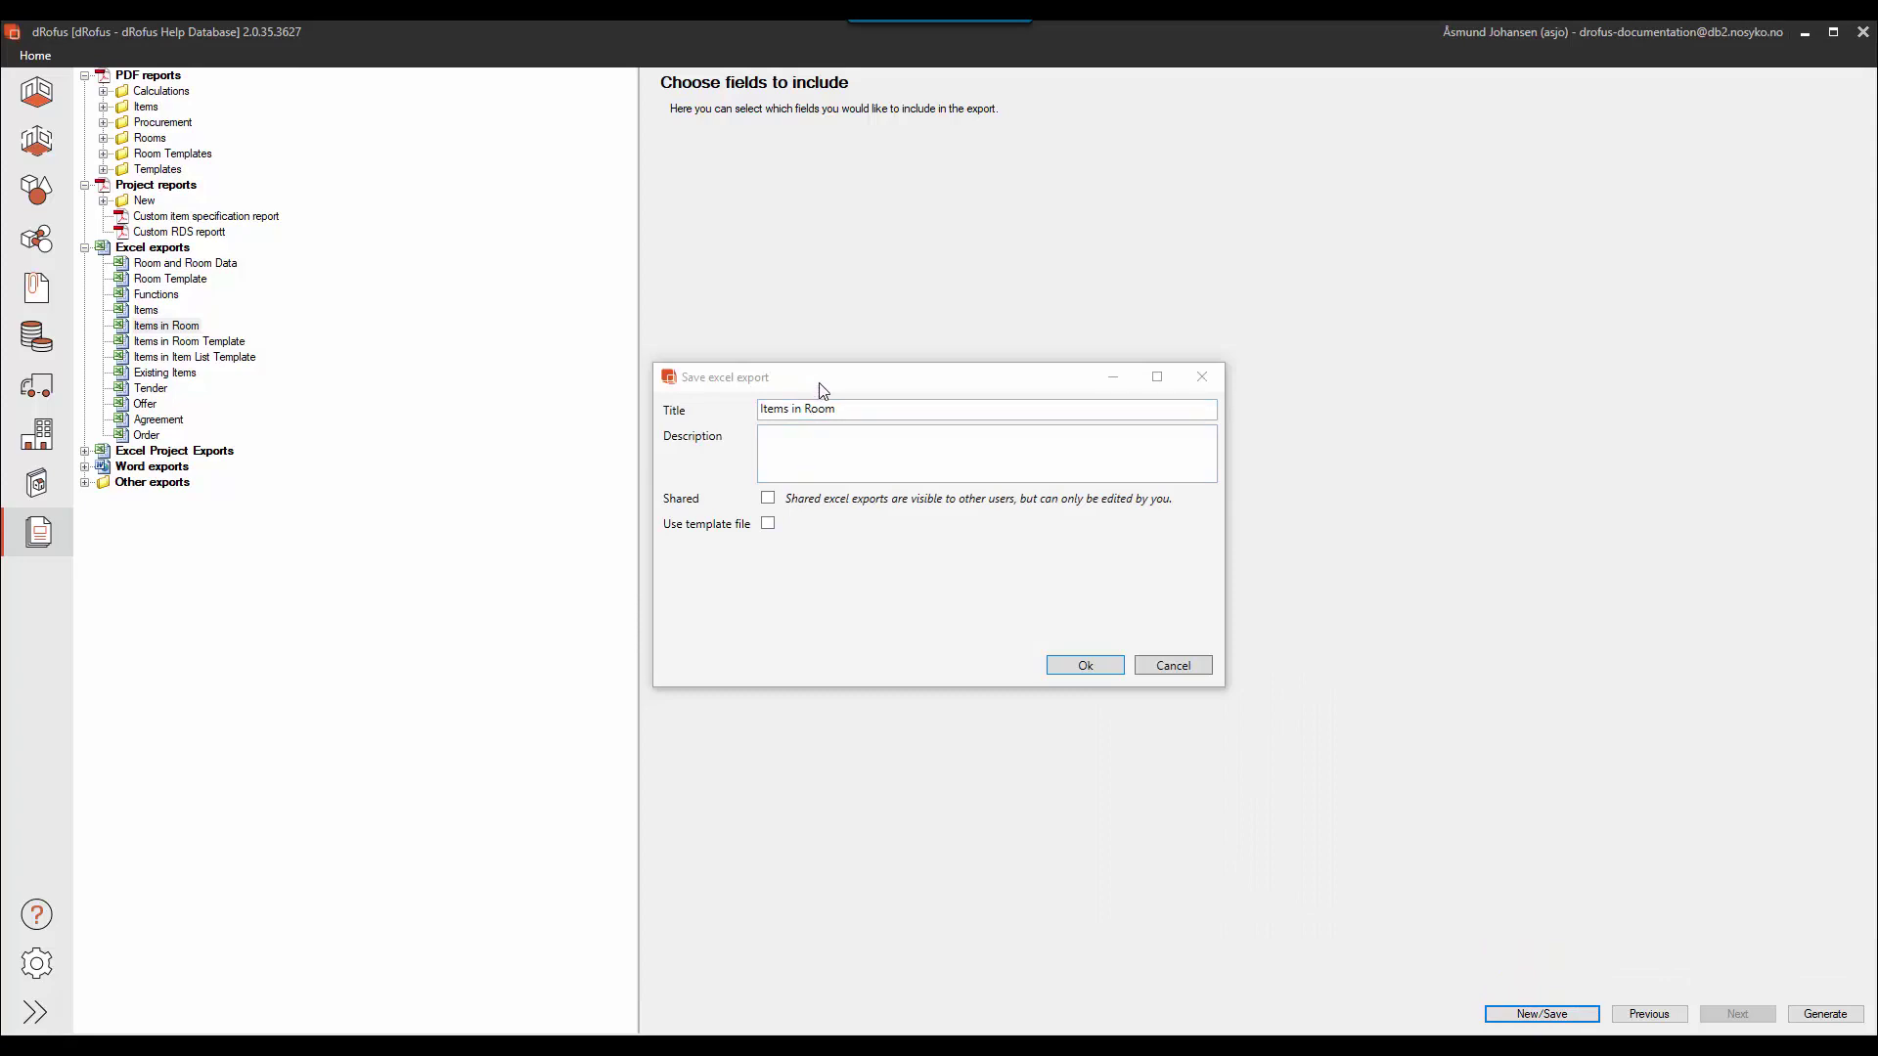
pyautogui.moveTo(821, 382); pyautogui.dragTo(776, 365)
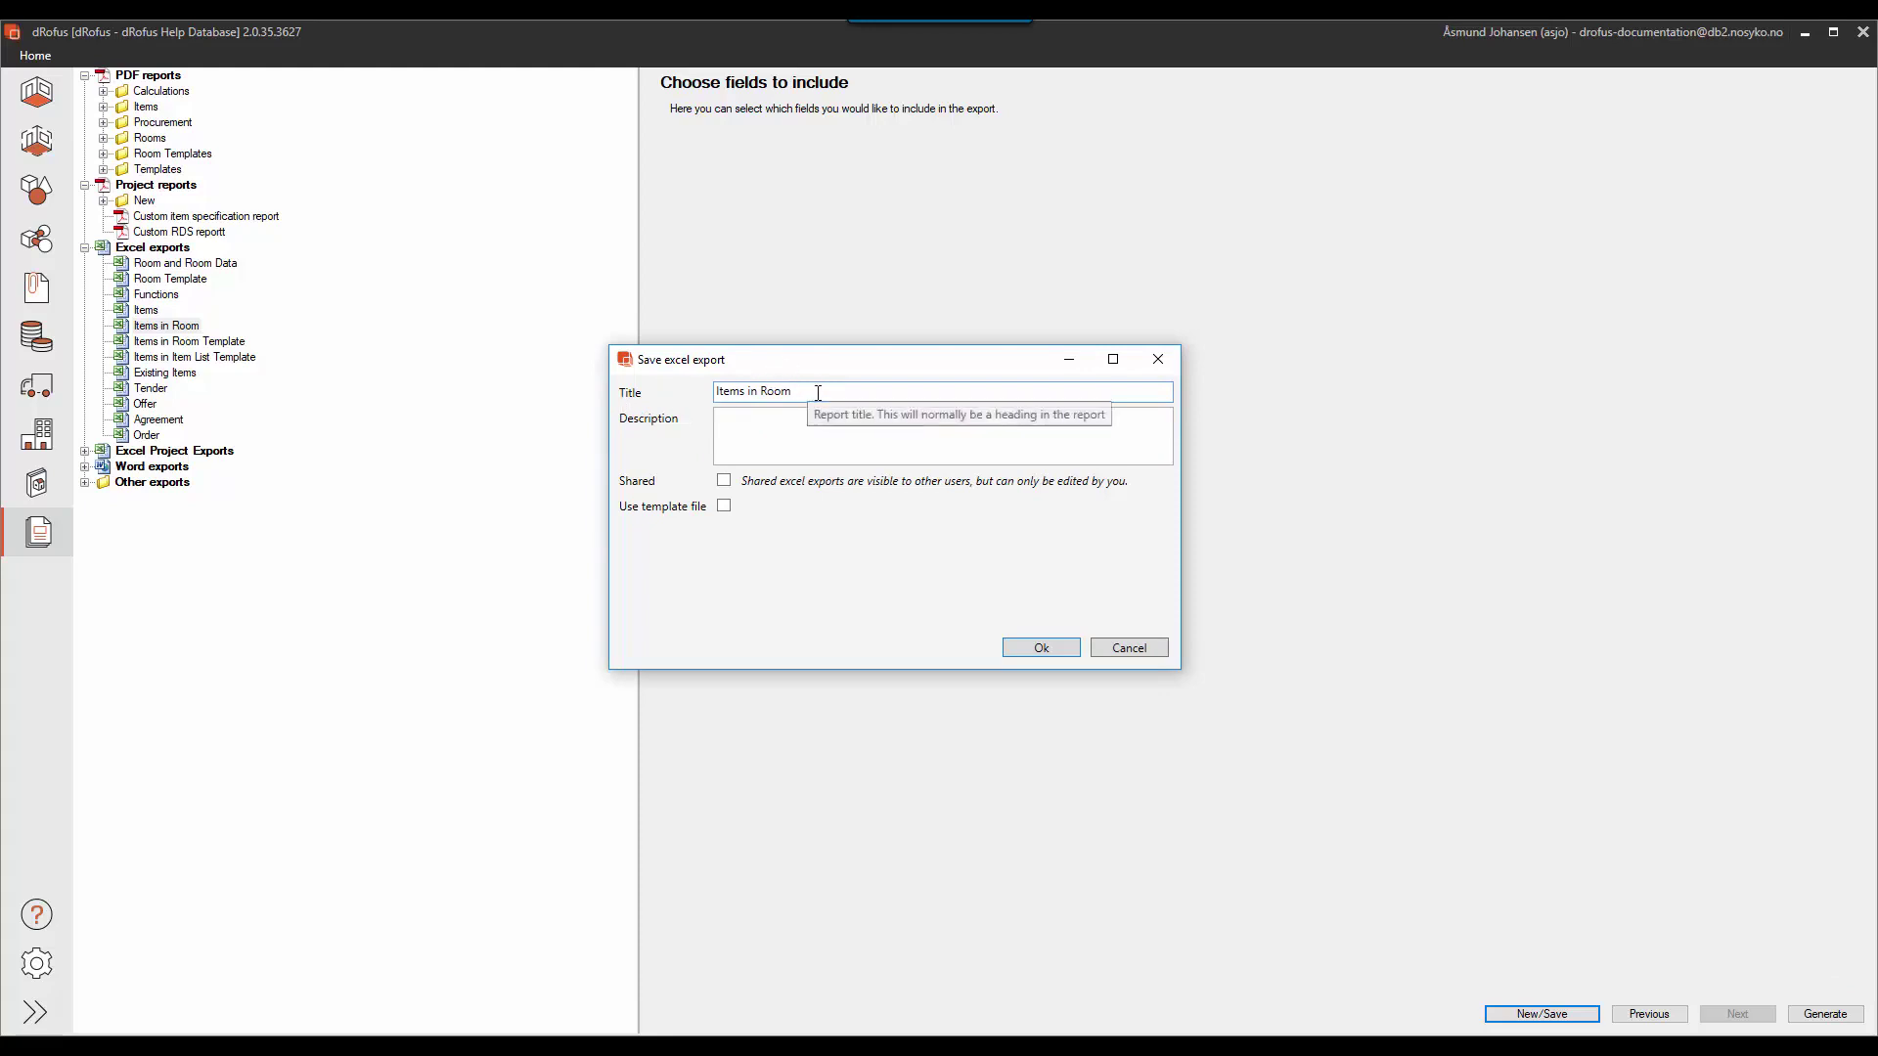
# Title the export 'Items per Departmnet', mark it Shared and enable Use template file
pyautogui.moveTo(816, 393); pyautogui.dragTo(700, 393)
pyautogui.write('Items per Departmet')
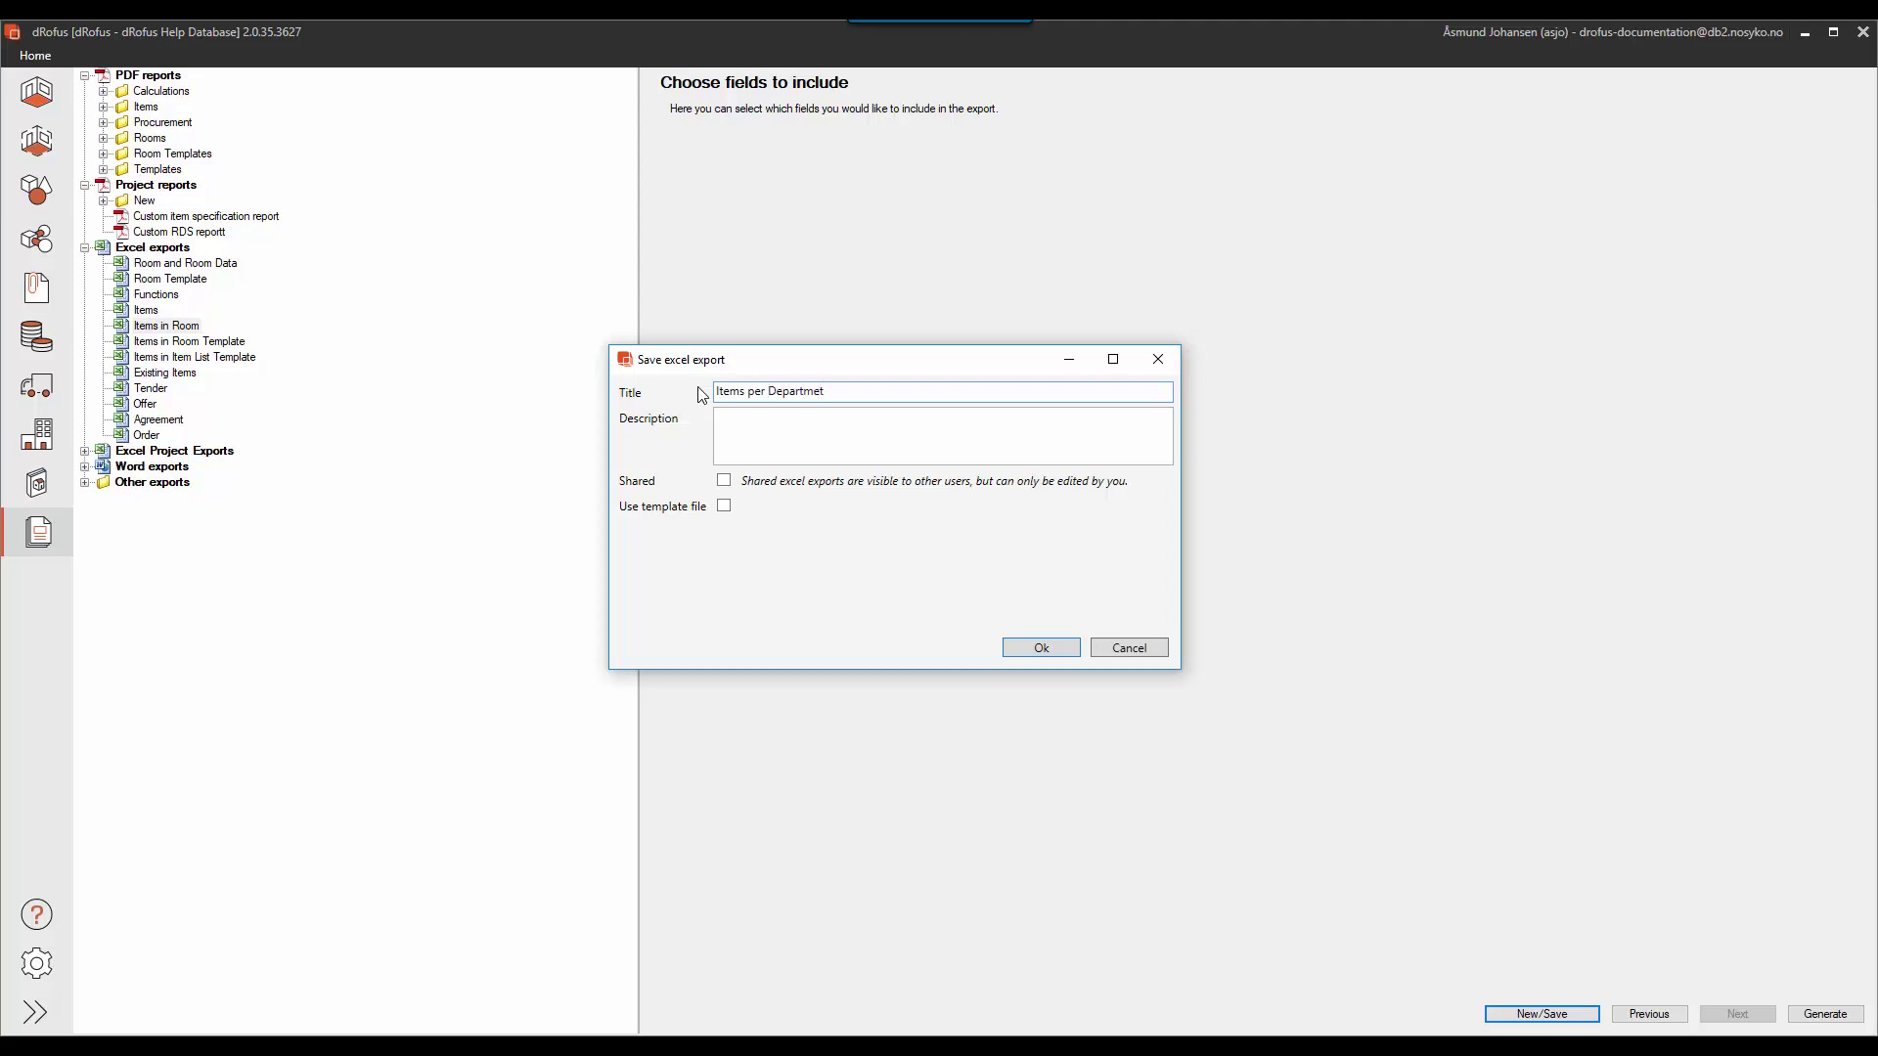
pyautogui.press('BackSpace')
pyautogui.press('BackSpace')
pyautogui.press('BackSpace')
pyautogui.press('BackSpace')
pyautogui.click(743, 430)
pyautogui.click(724, 480)
pyautogui.click(725, 507)
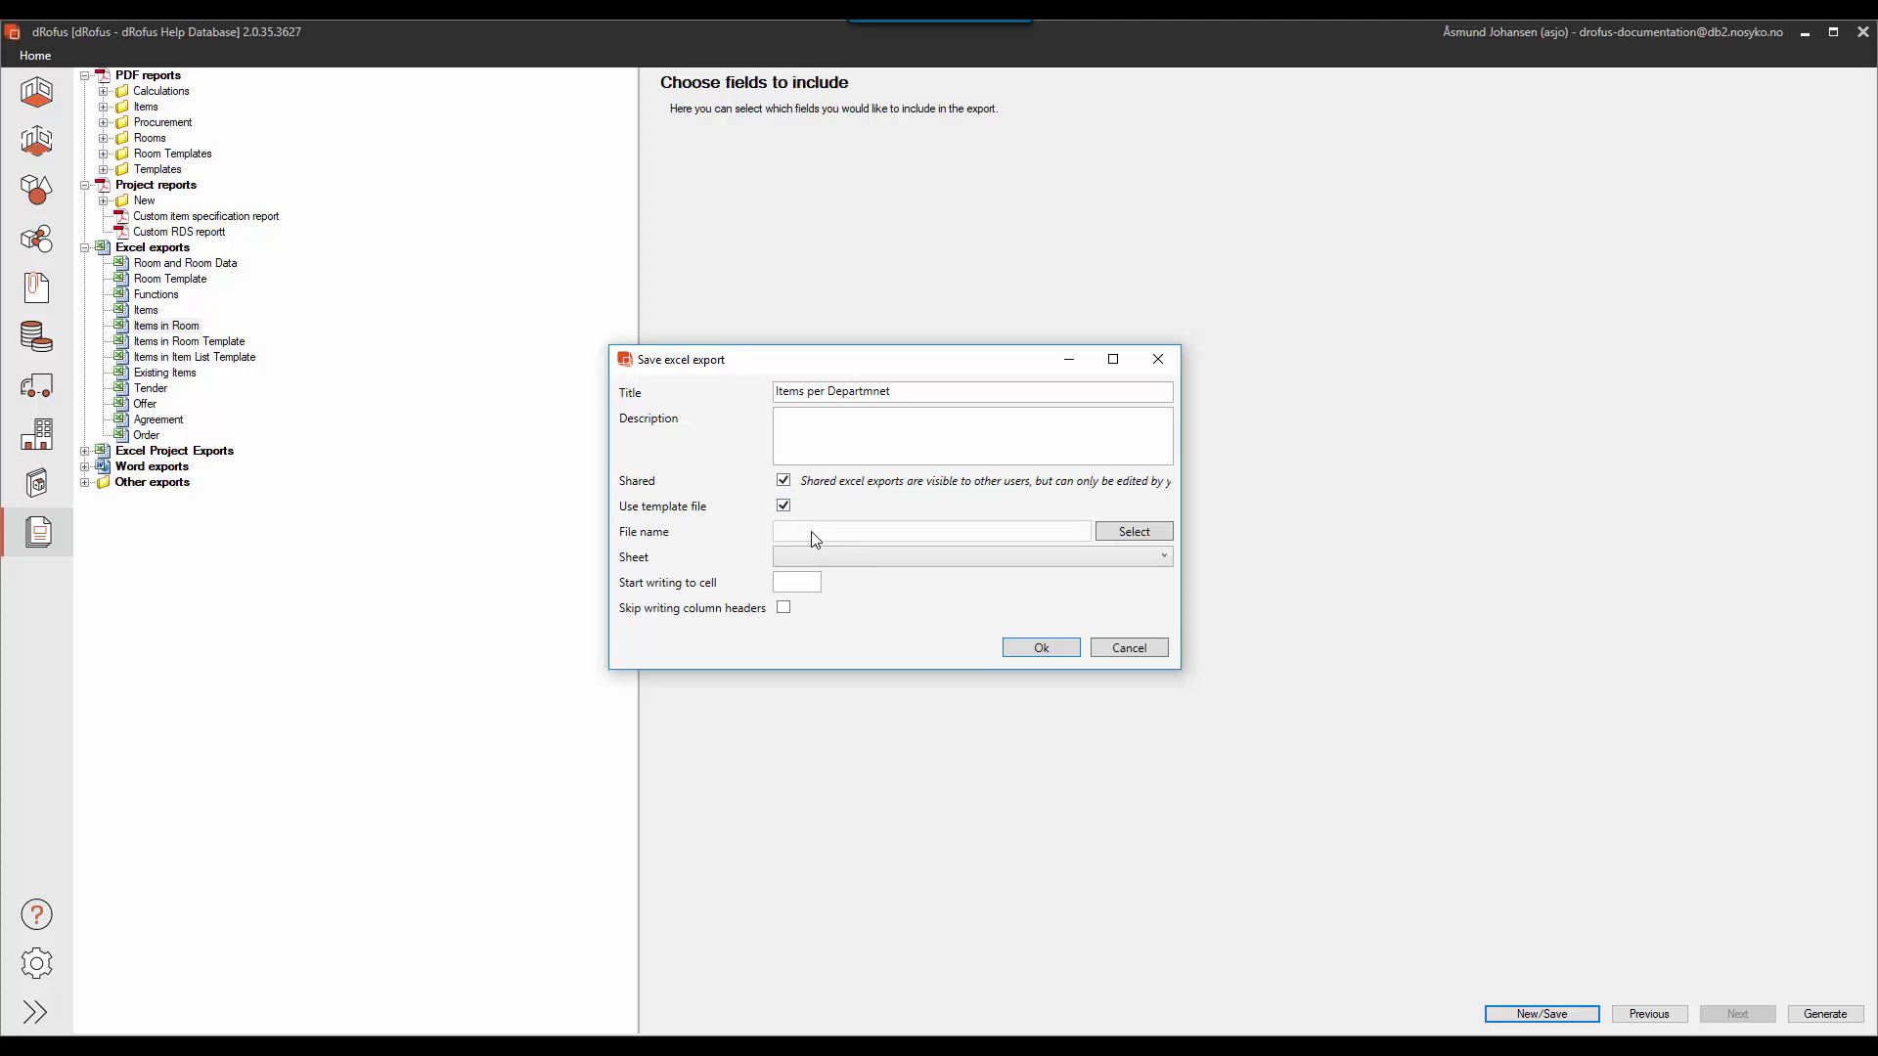
# Select the Excel item template file as the export's template workbook
pyautogui.moveTo(908, 359); pyautogui.dragTo(898, 346)
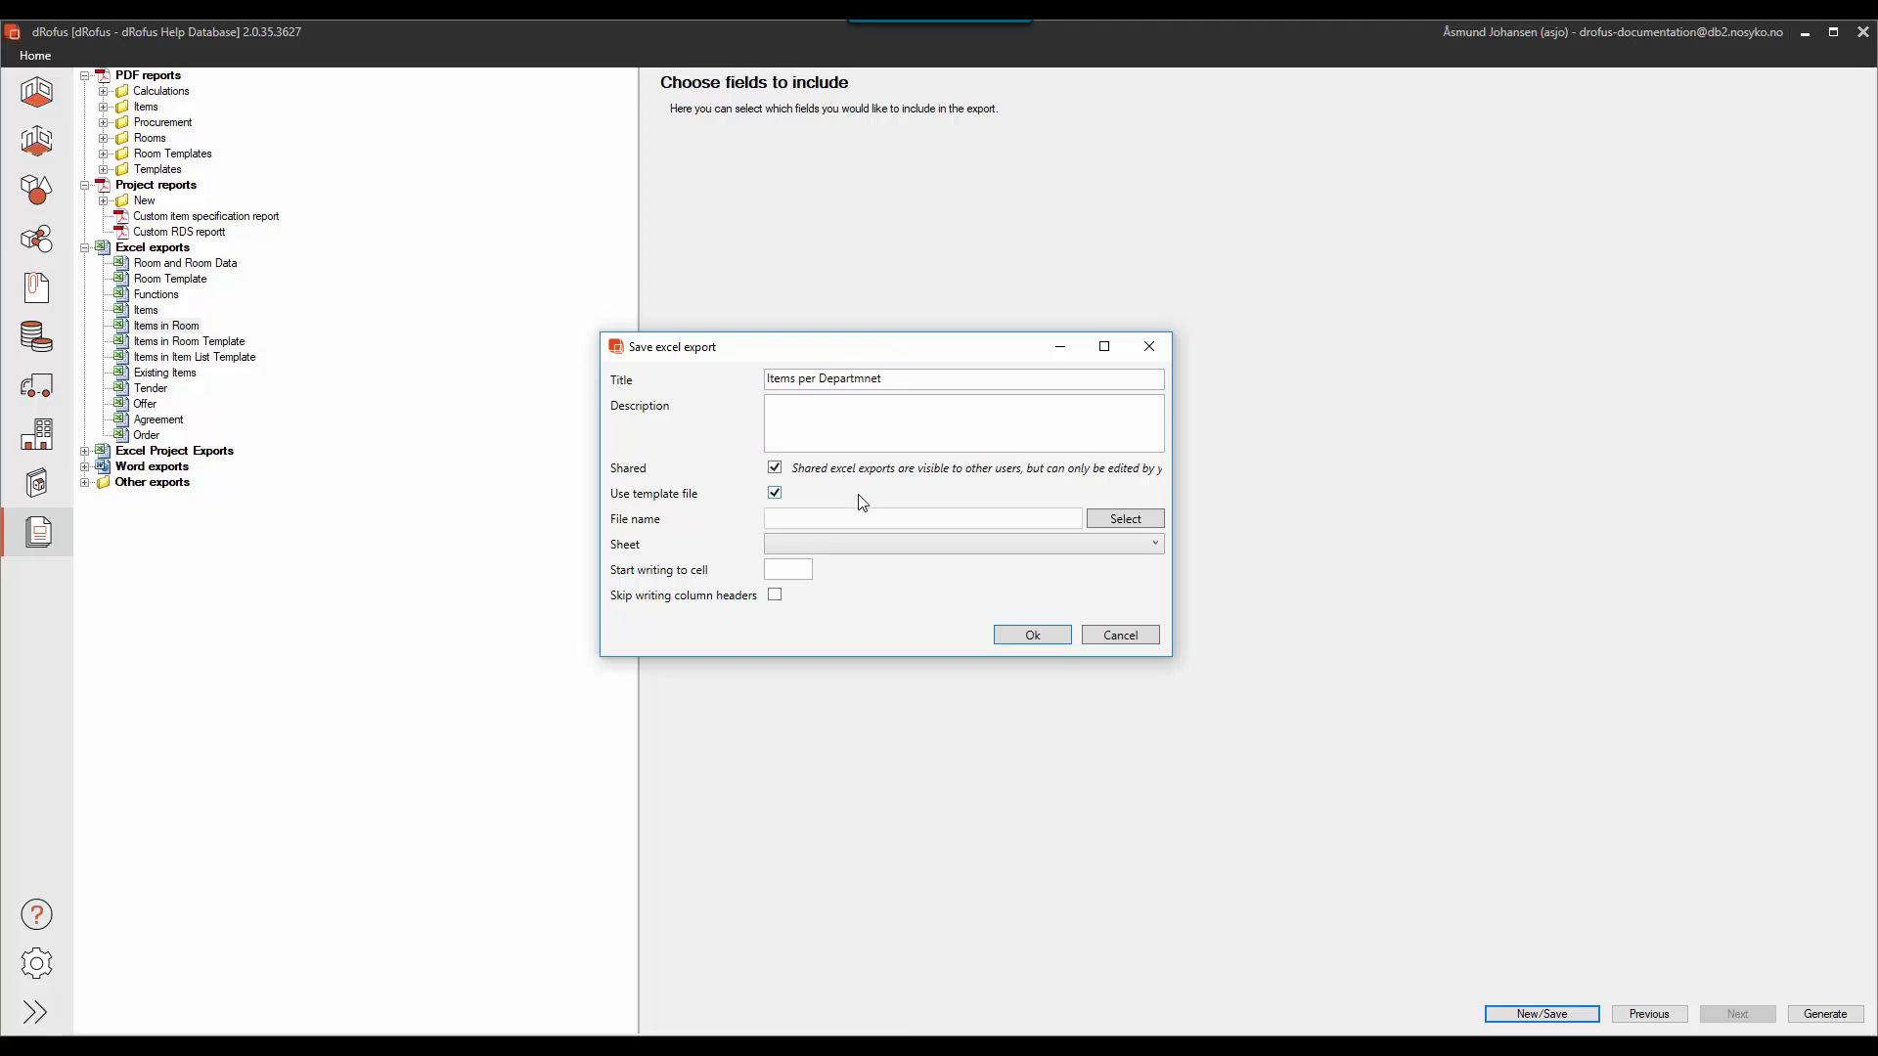
pyautogui.click(1142, 519)
pyautogui.click(998, 475)
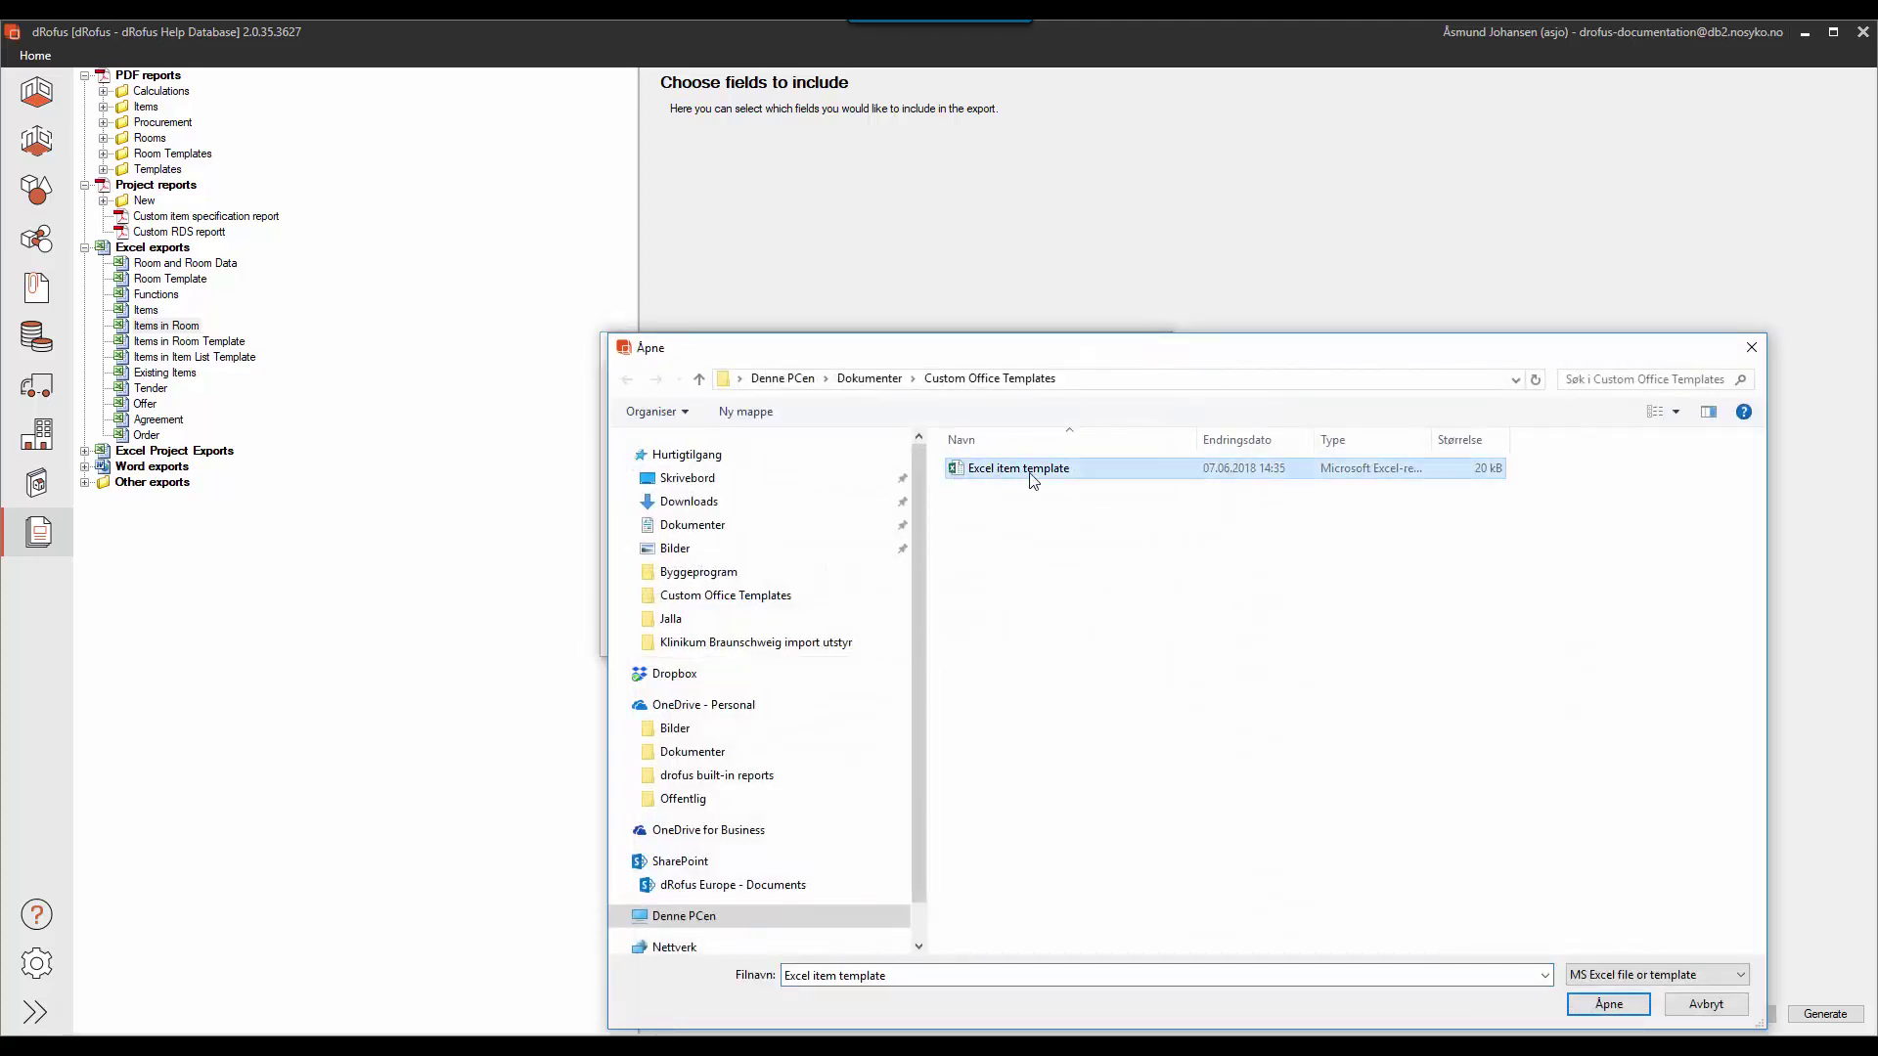
pyautogui.click(1604, 1004)
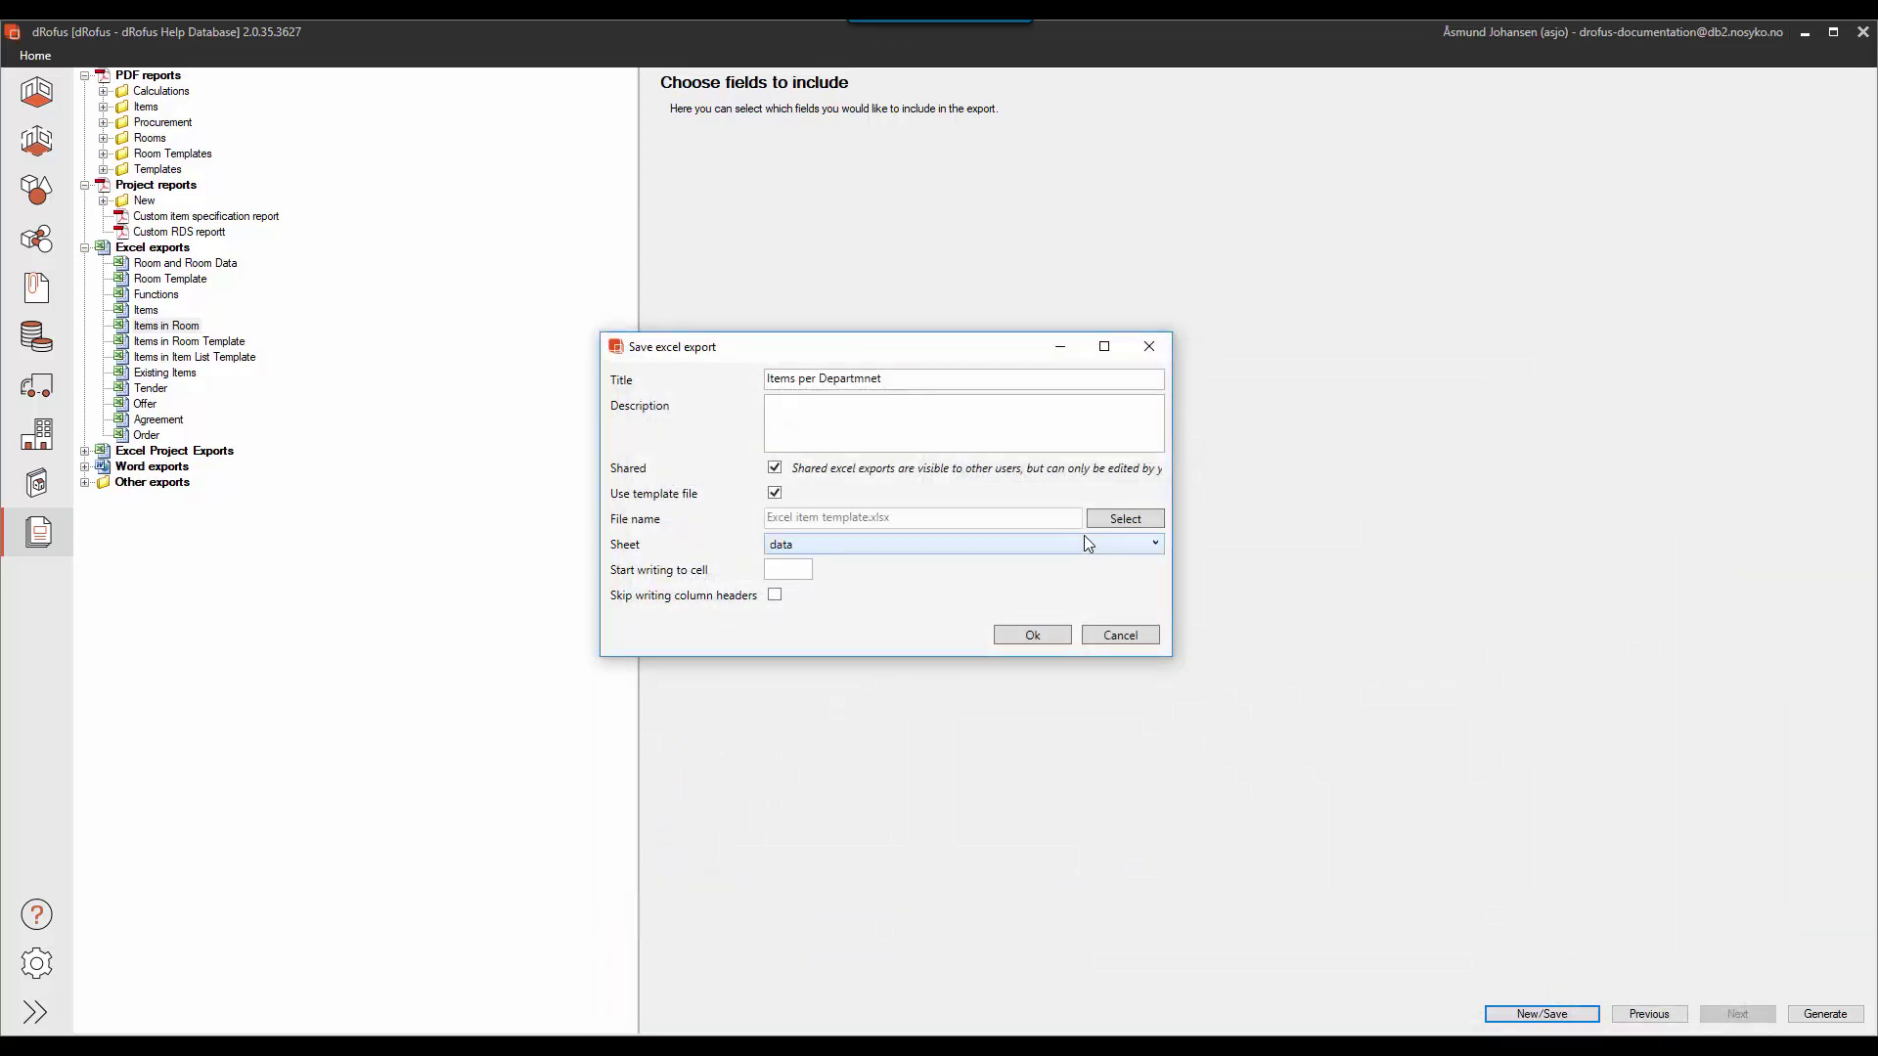
# Write to the data sheet, skip column headers, and save the Items per Departmnet export
pyautogui.click(815, 554)
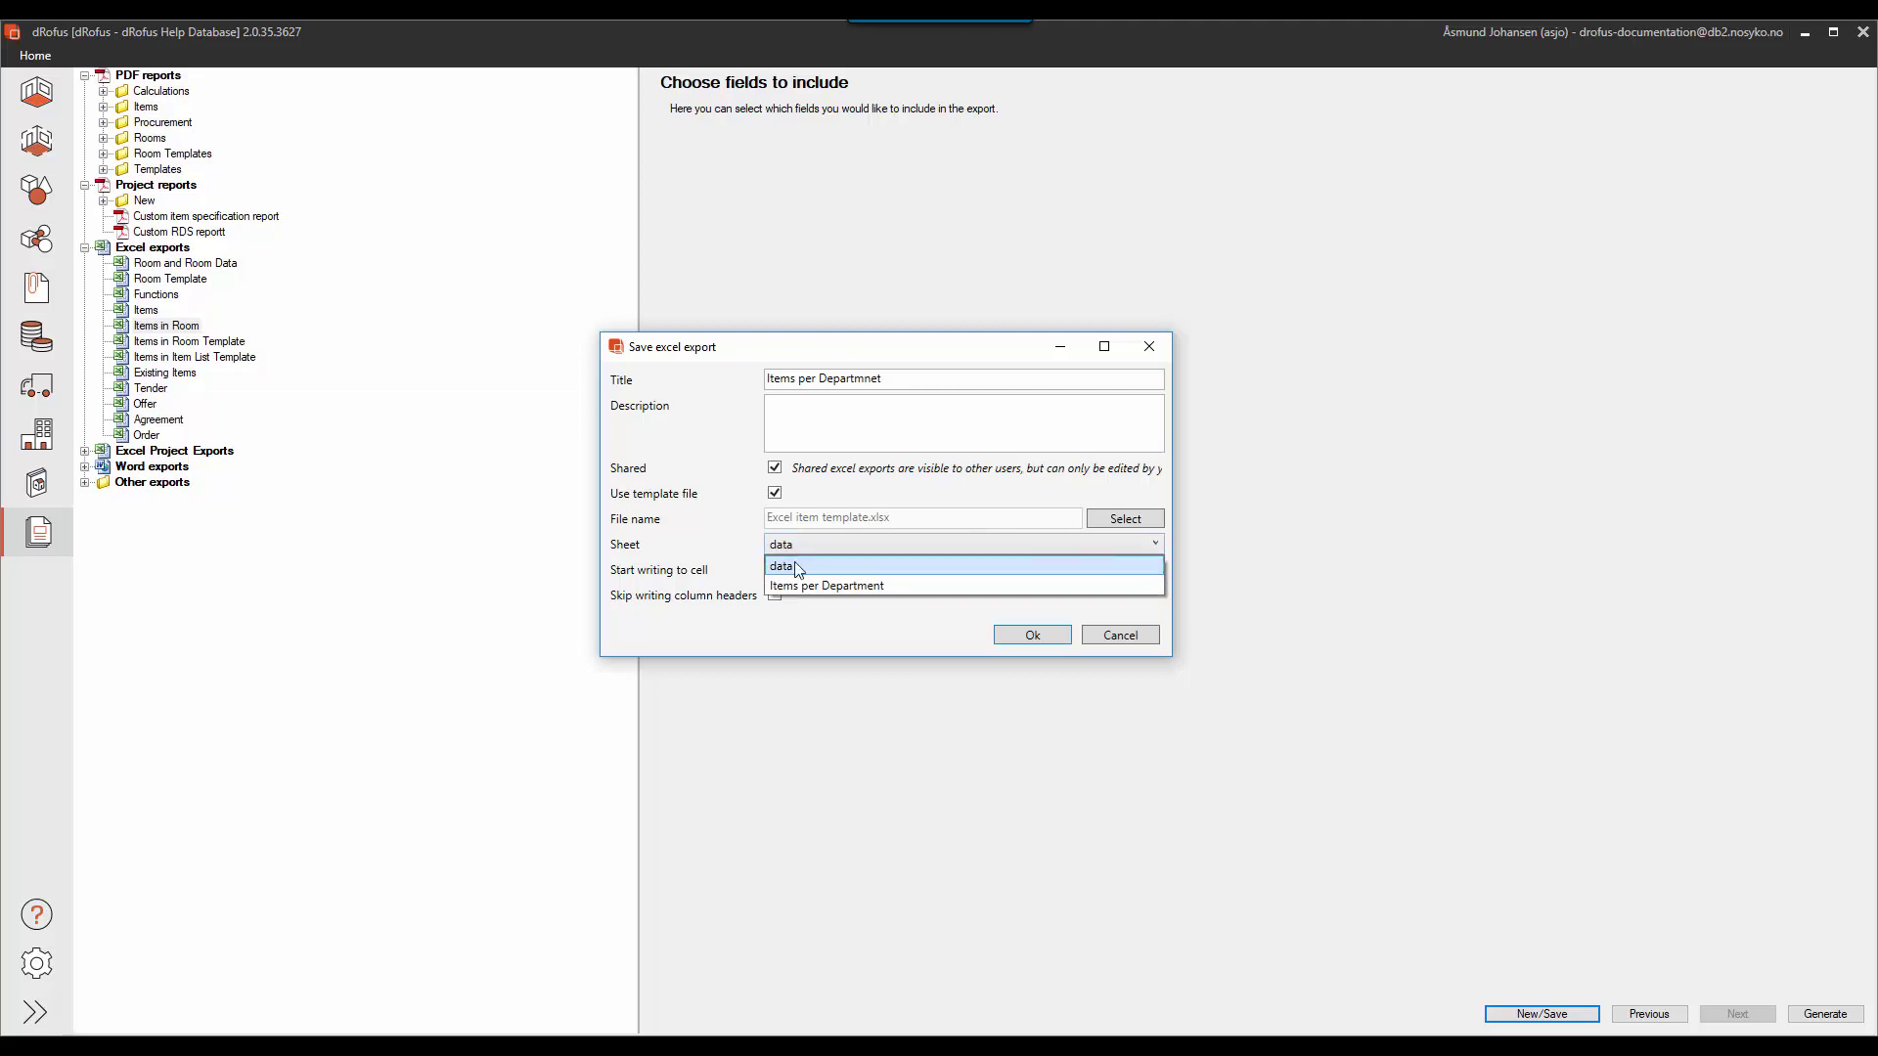
pyautogui.click(799, 567)
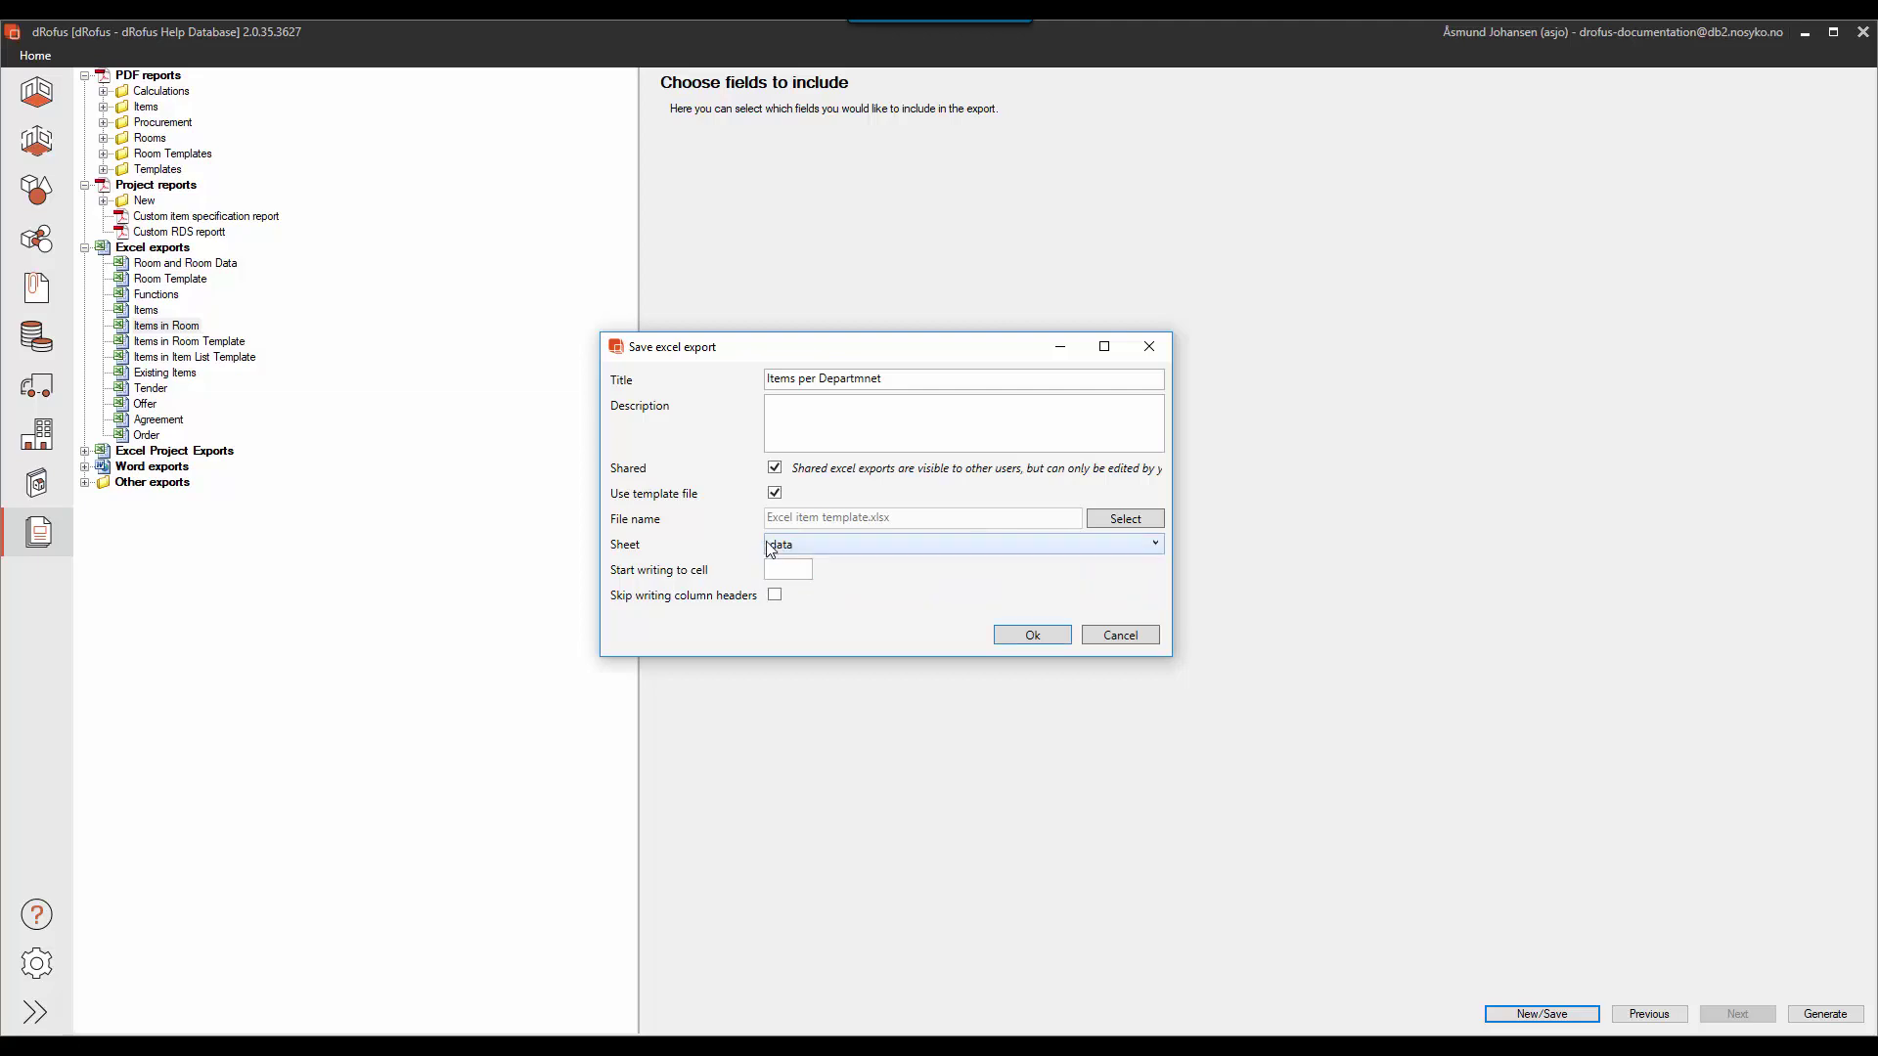
pyautogui.click(795, 573)
pyautogui.click(774, 594)
pyautogui.click(1033, 635)
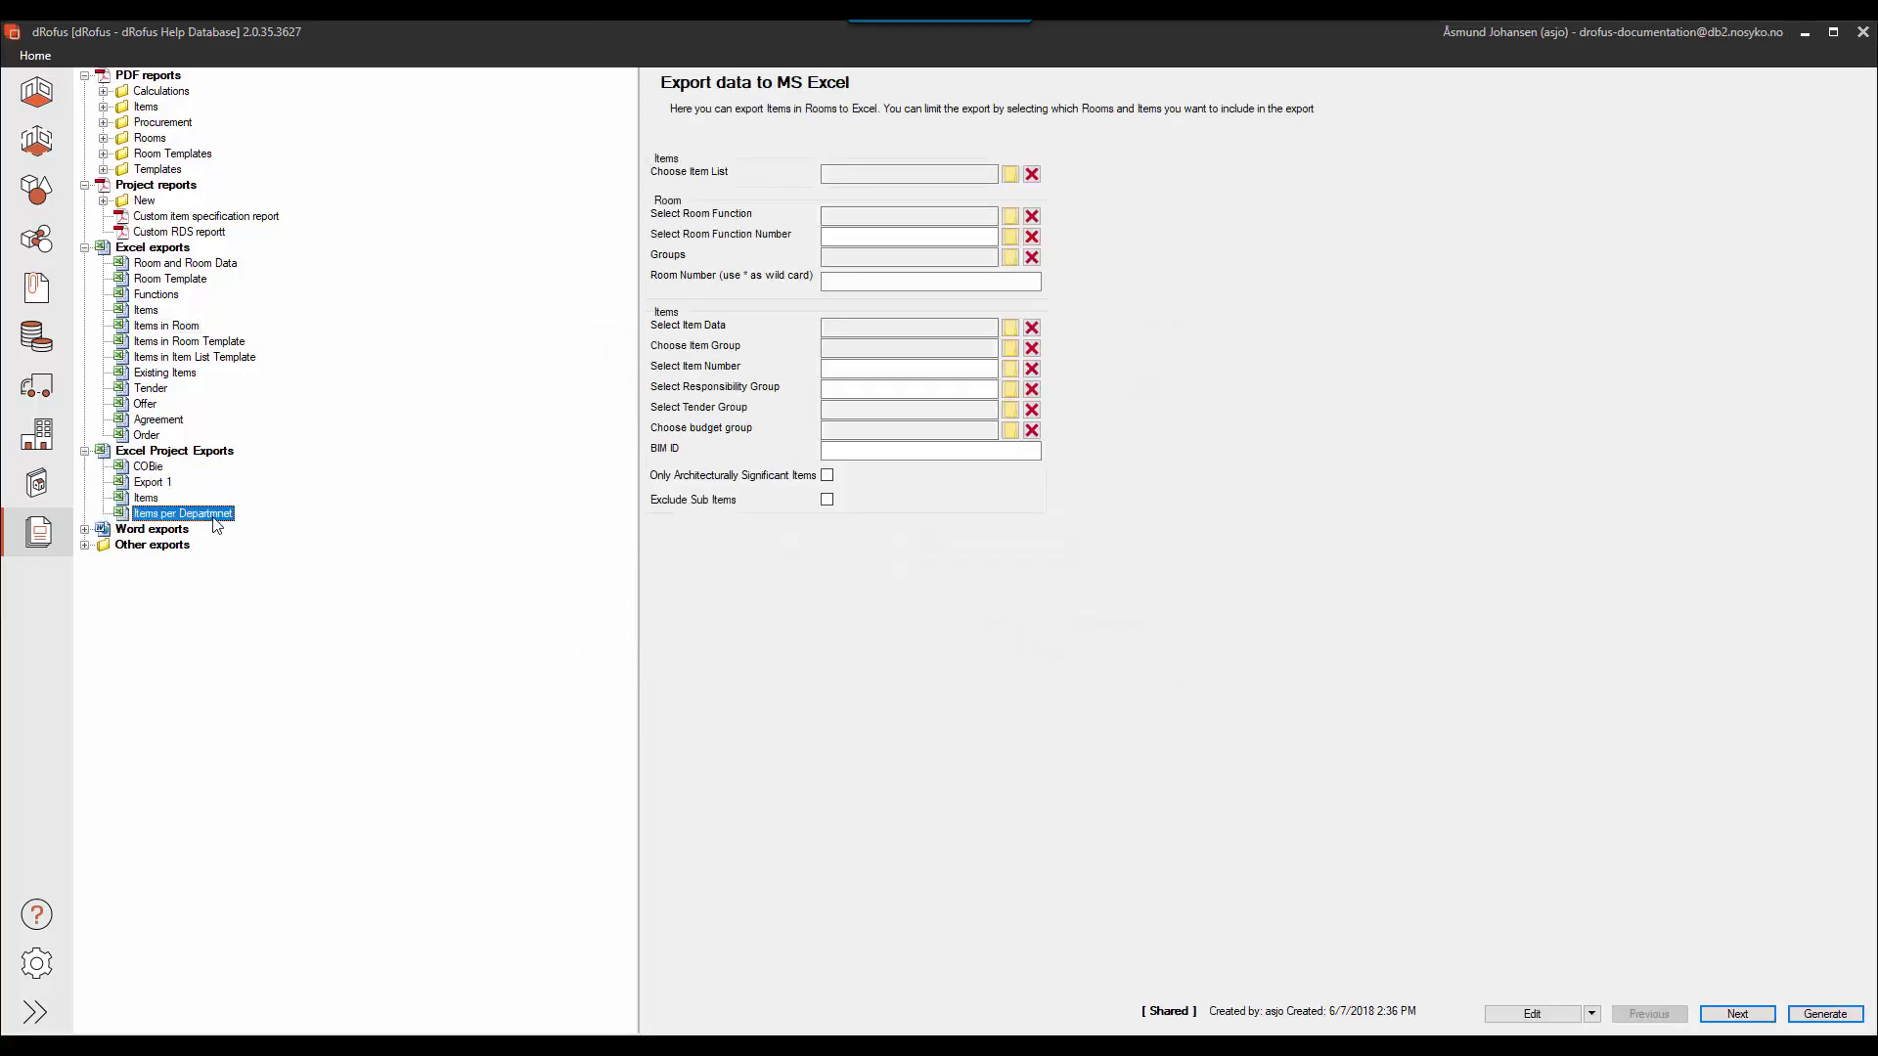
# Open the shared 'Items per Departmnet' export from Excel Project Exports and generate it
pyautogui.click(146, 453)
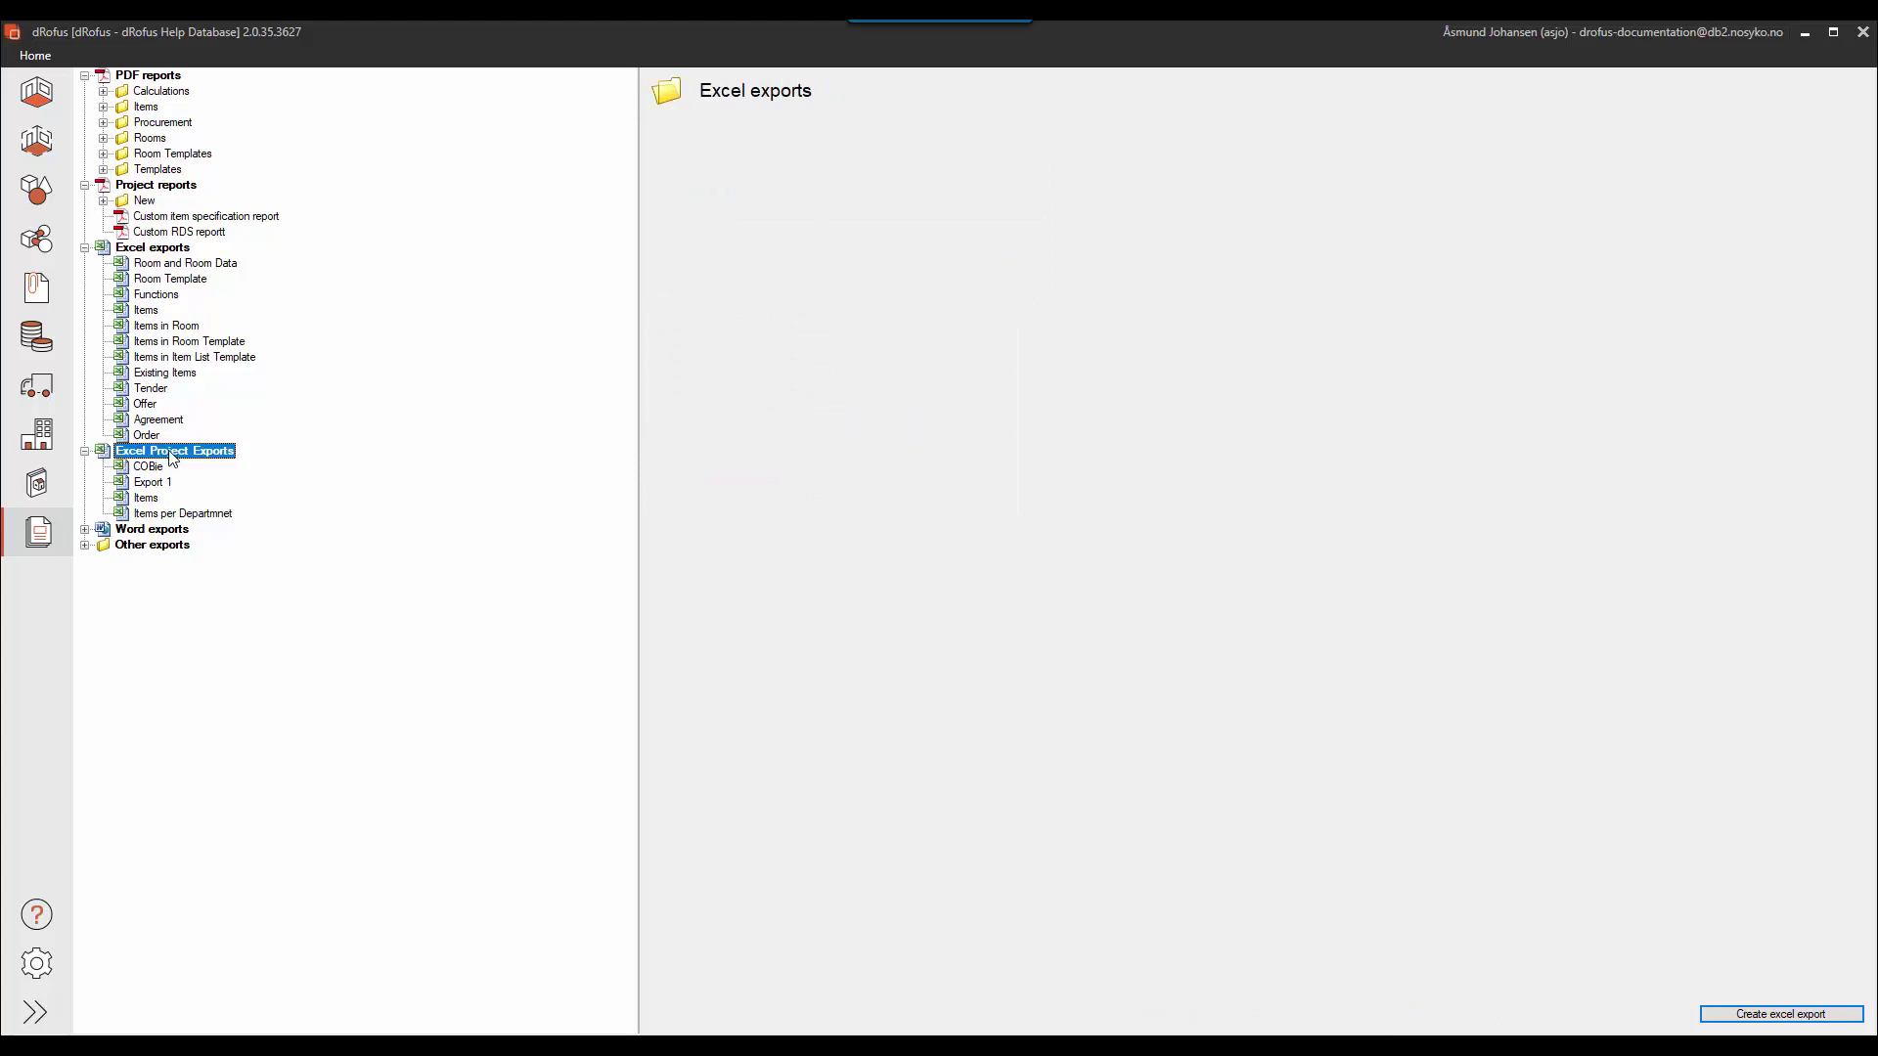
pyautogui.click(198, 516)
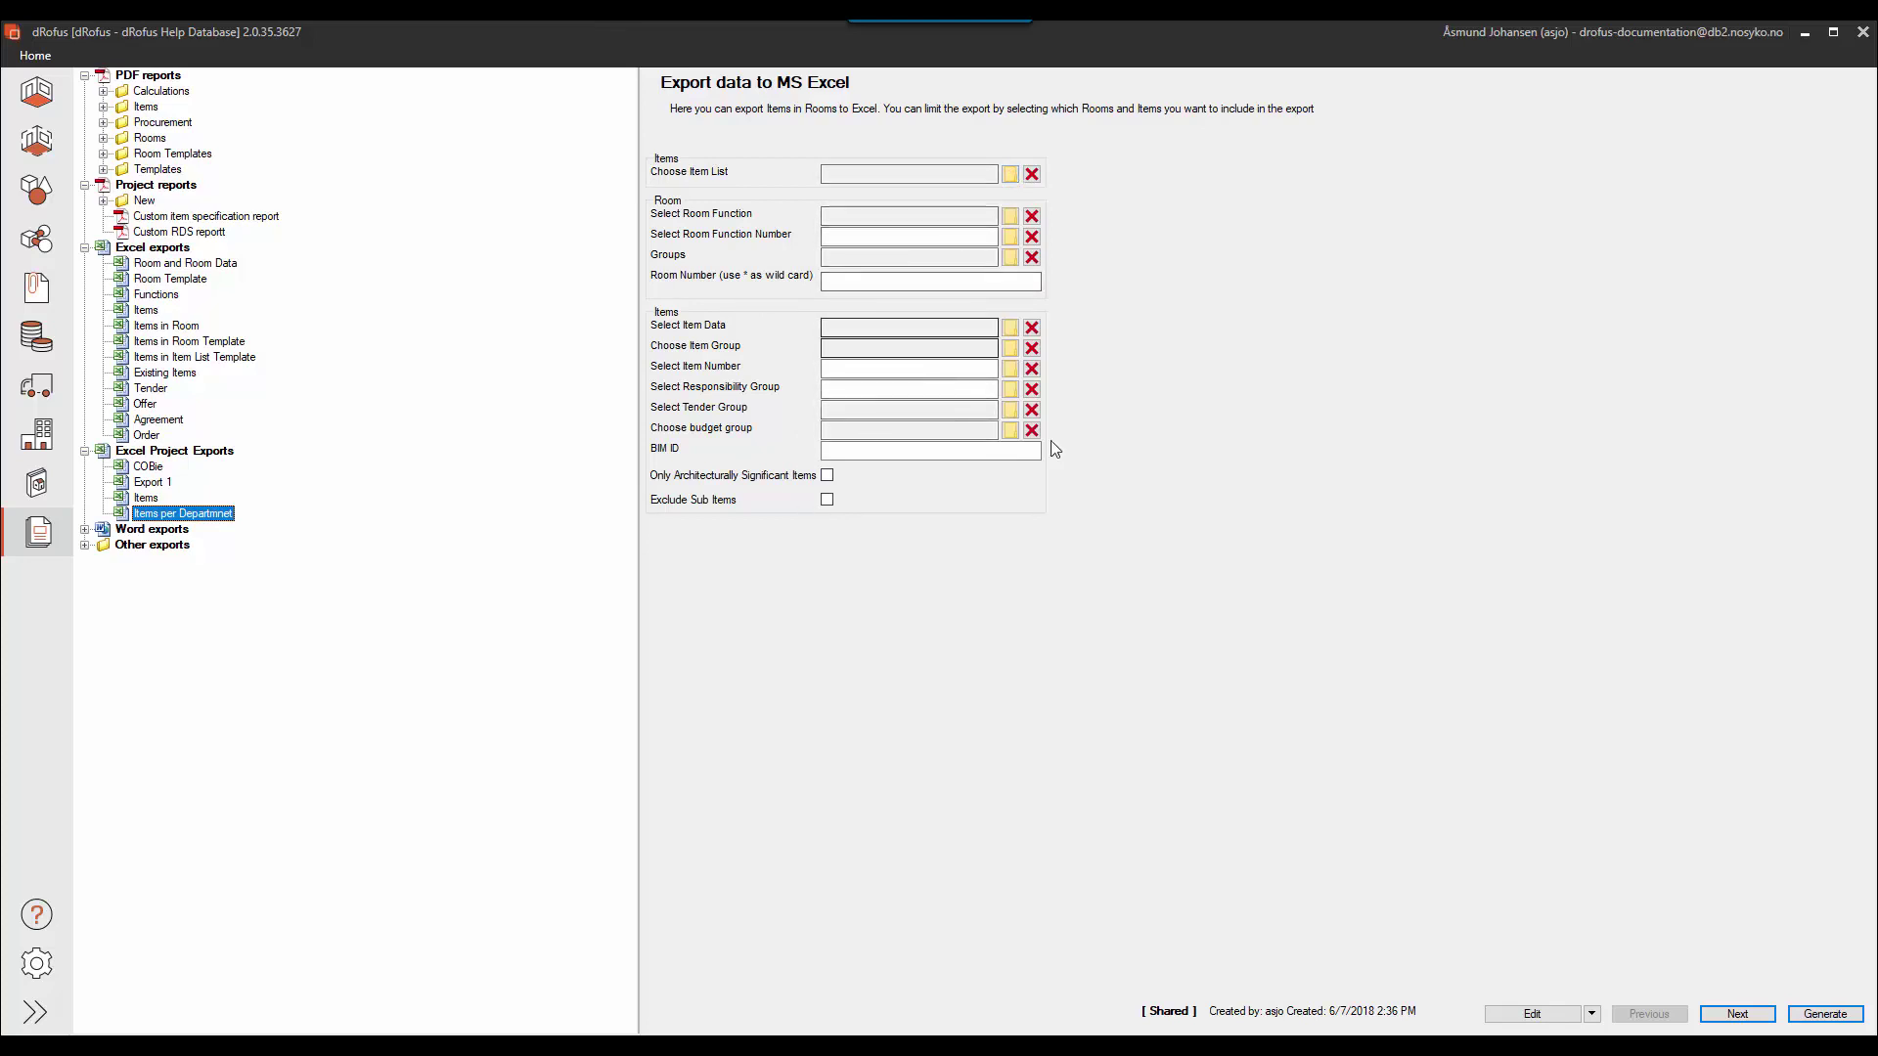
pyautogui.click(1736, 1014)
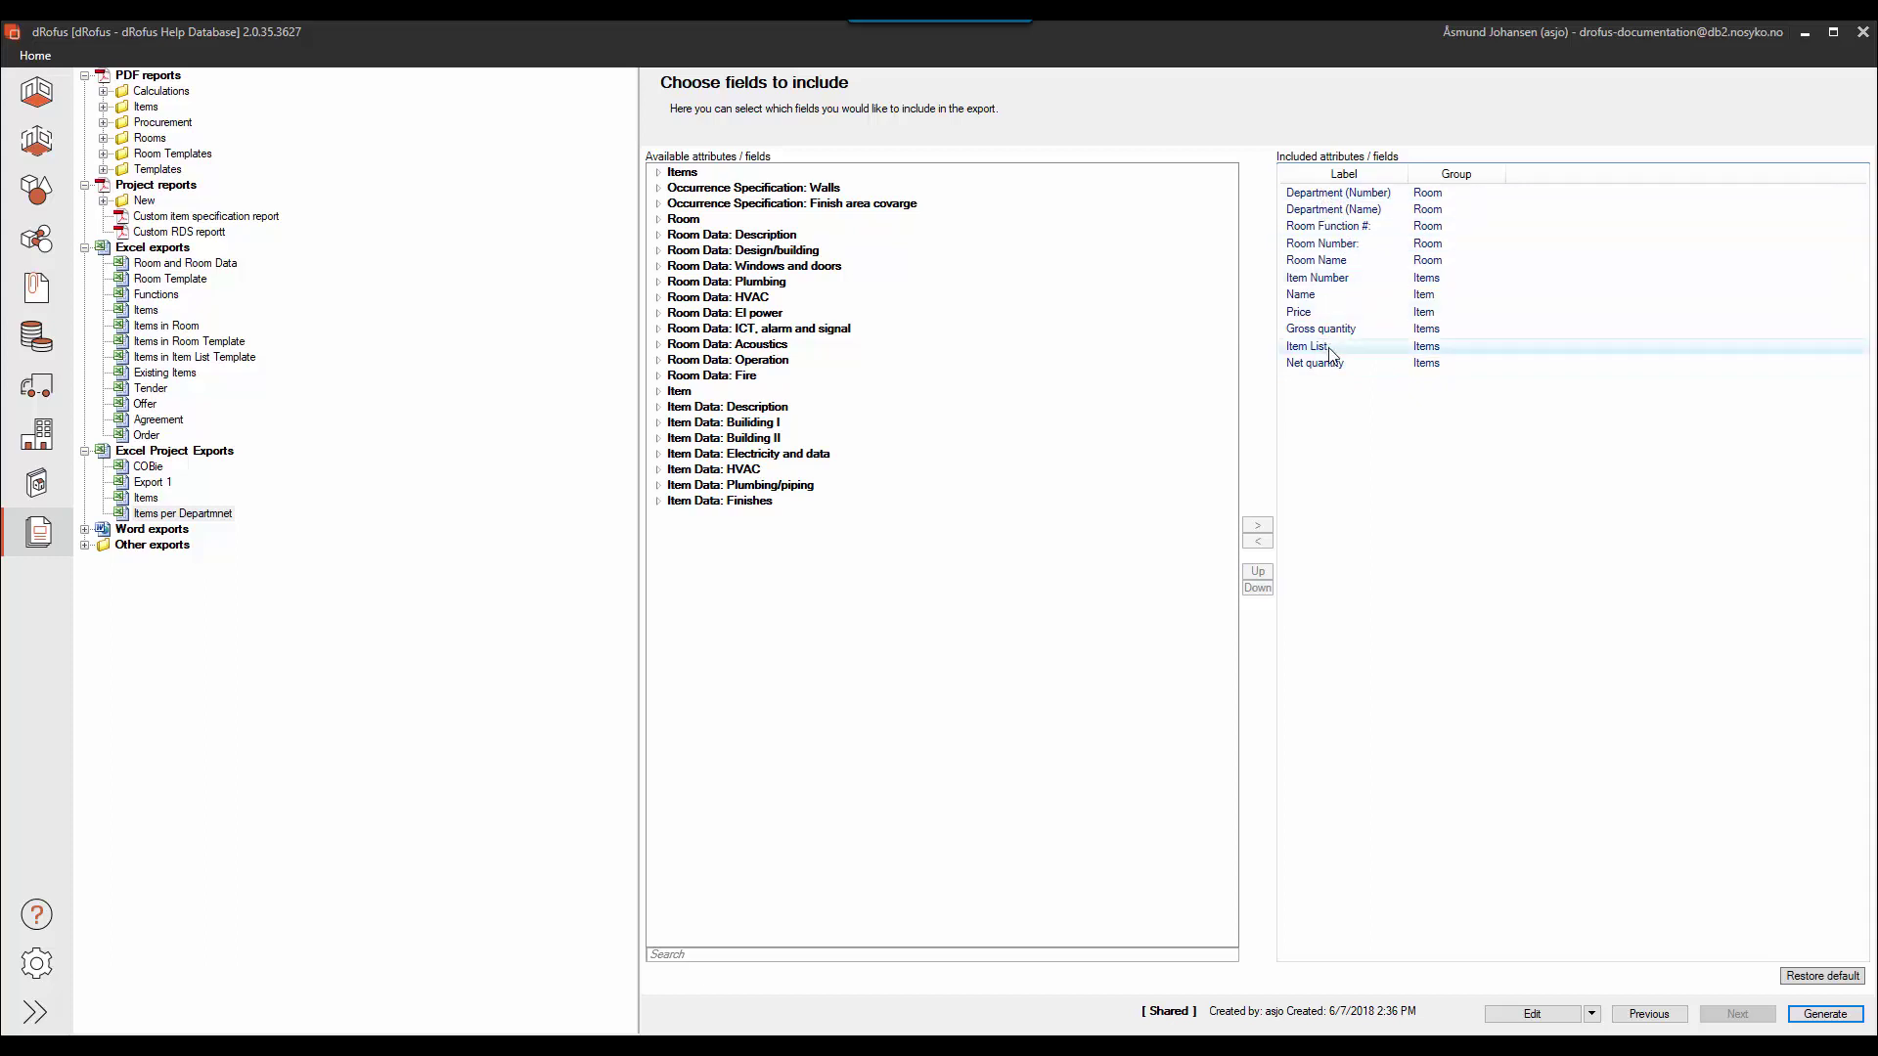
pyautogui.click(165, 517)
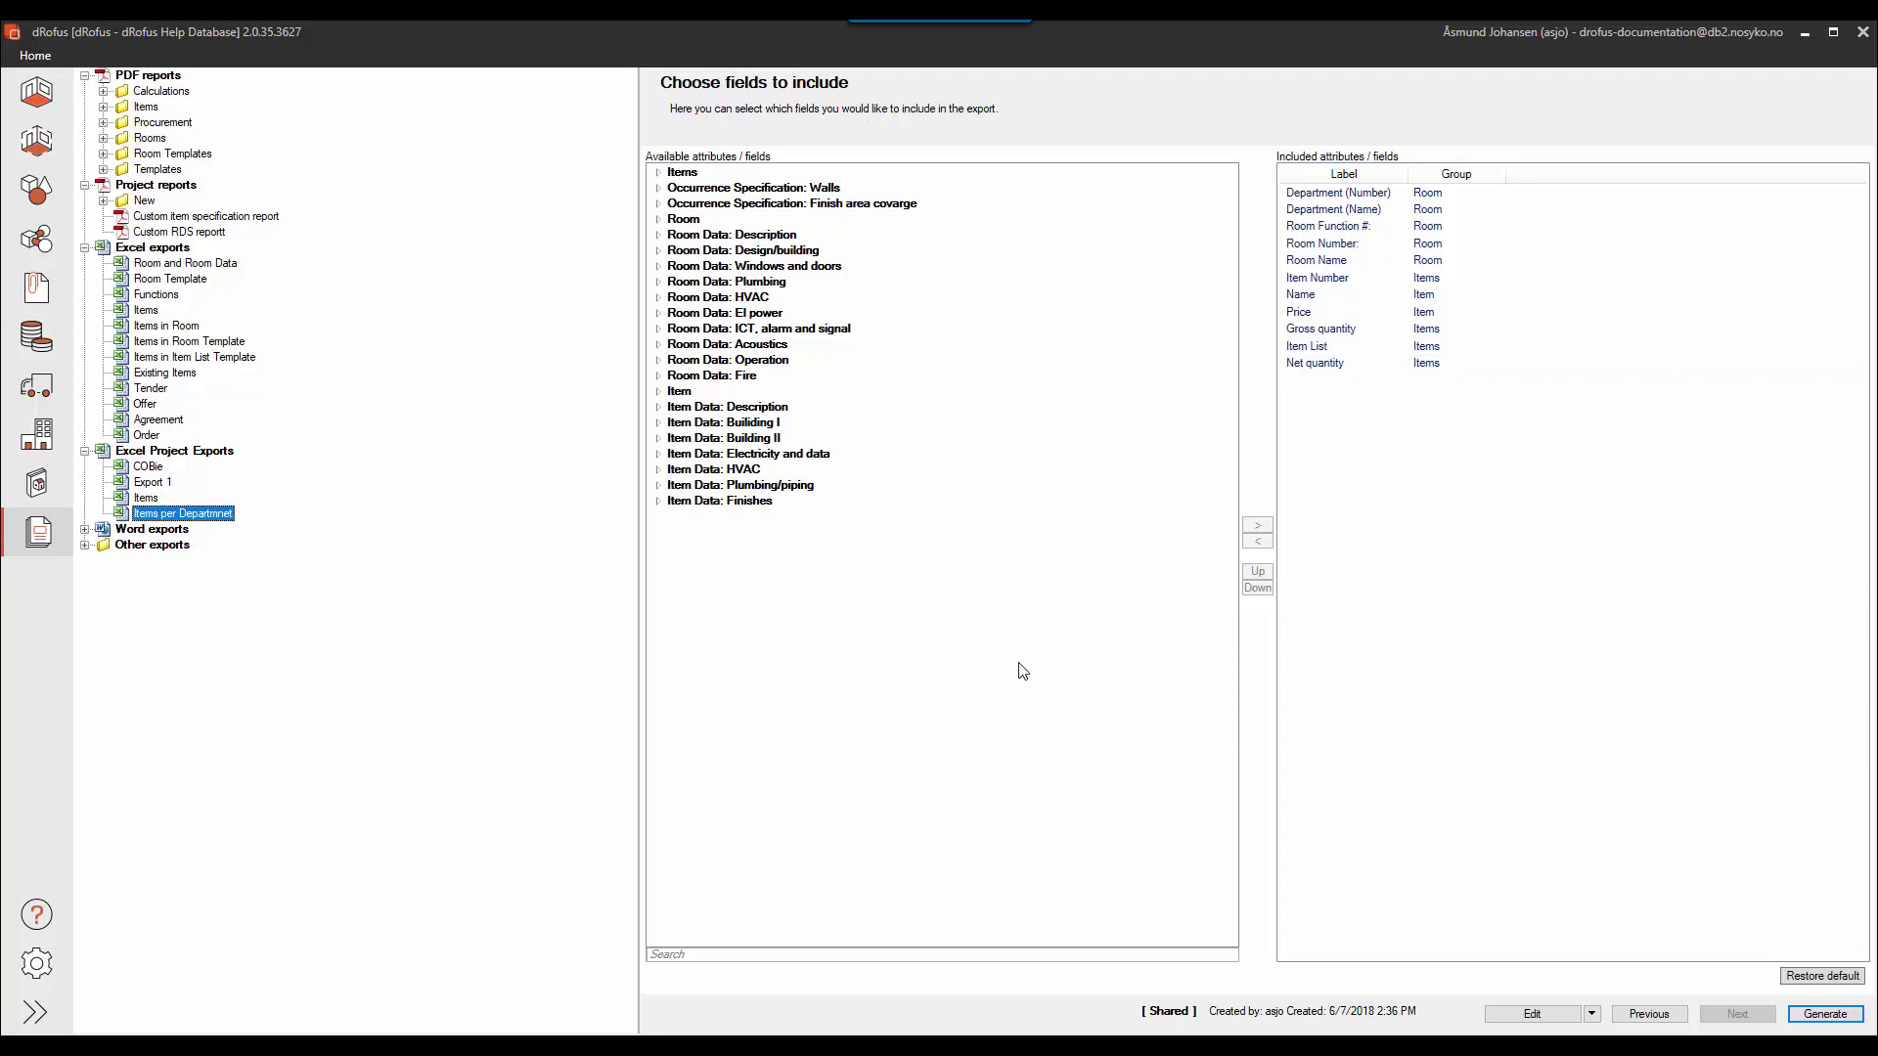
pyautogui.click(1807, 1016)
# Decline the restriction prompt, maximize Excel, and widen pivot columns A, B and C to fit
pyautogui.click(1083, 613)
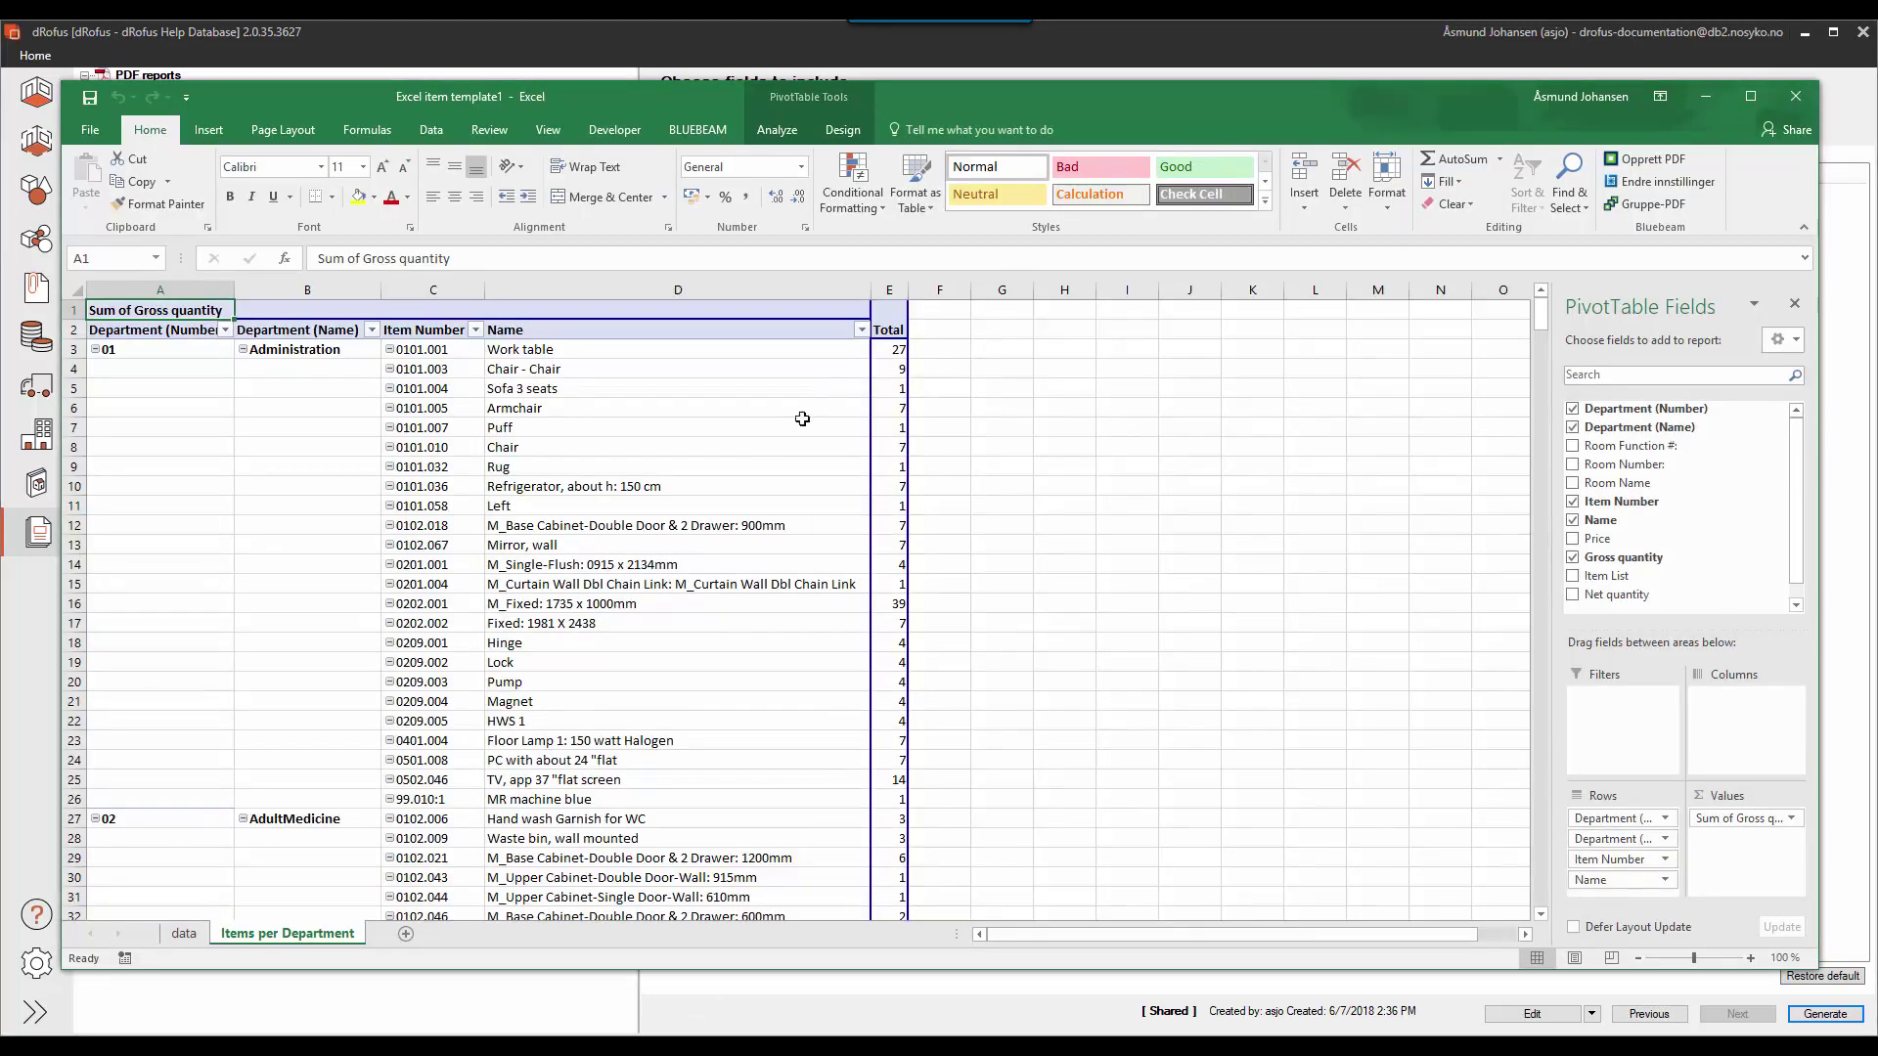
pyautogui.doubleClick(1095, 98)
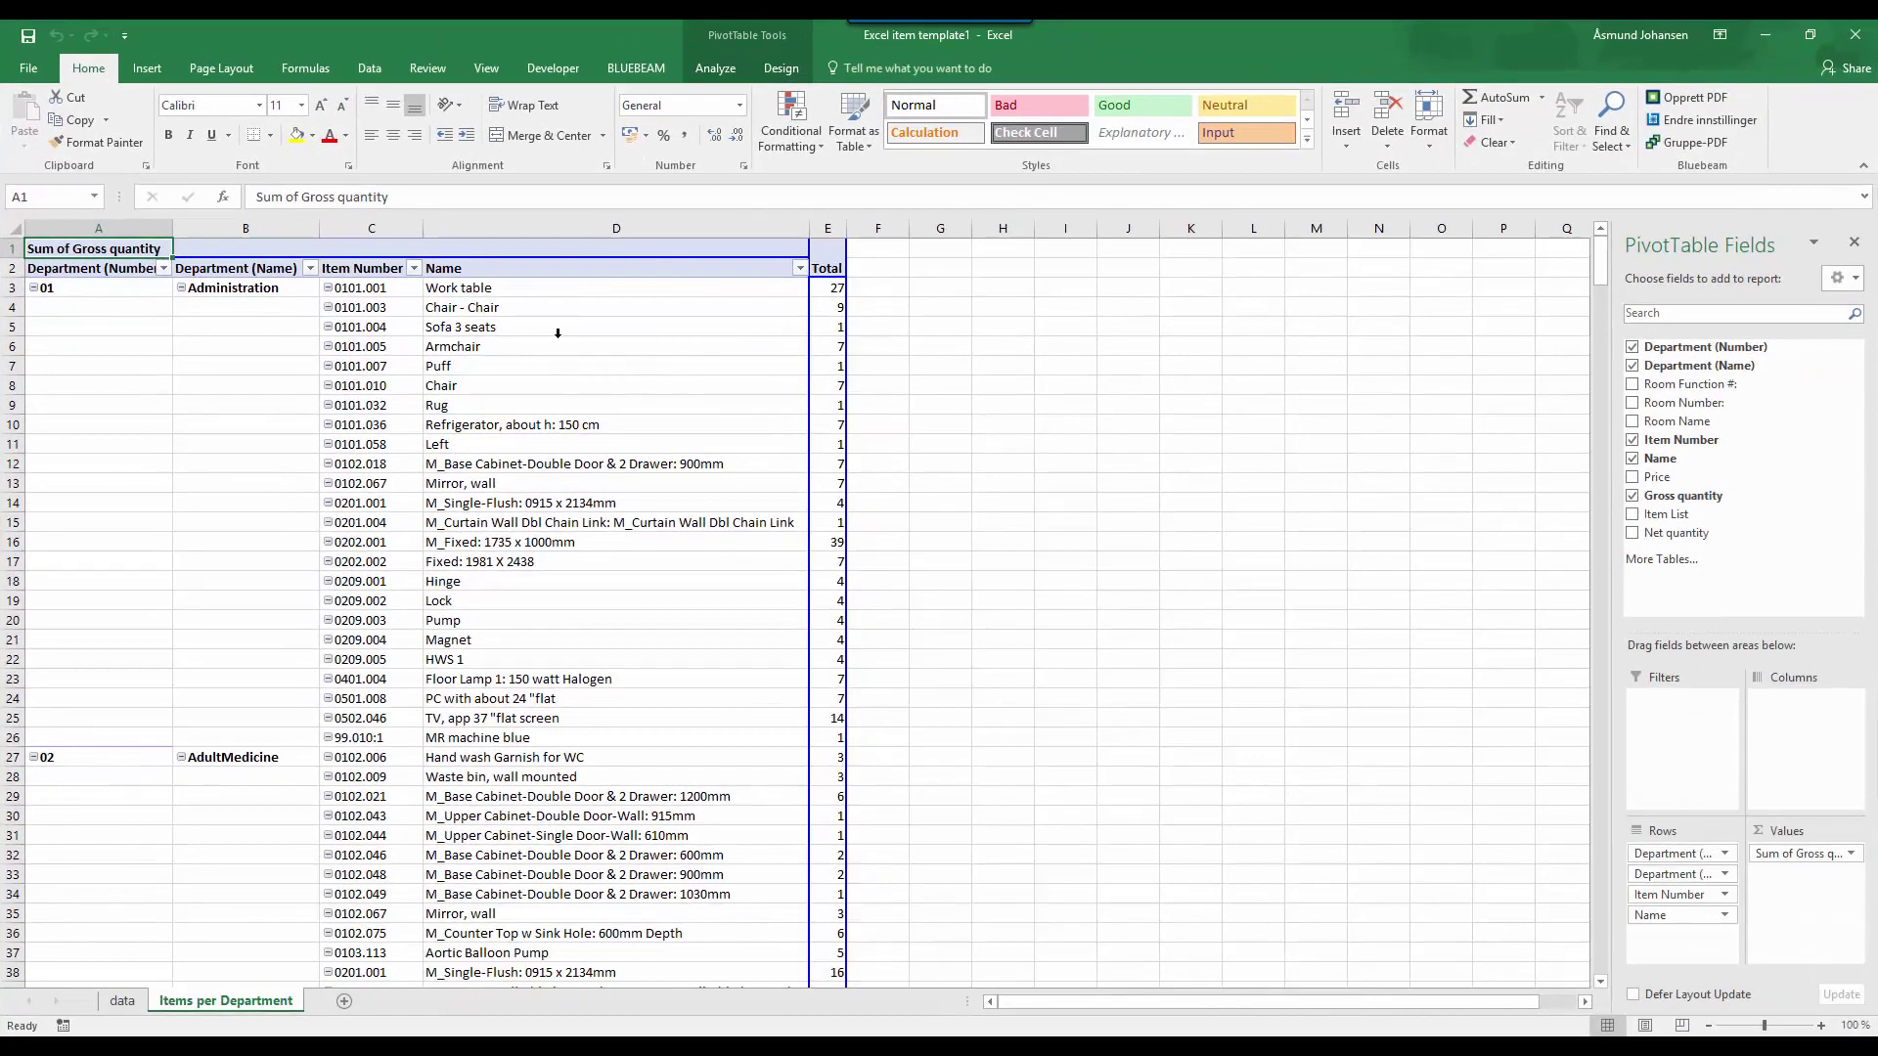
pyautogui.moveTo(423, 227); pyautogui.dragTo(451, 227)
pyautogui.moveTo(319, 227); pyautogui.dragTo(379, 227)
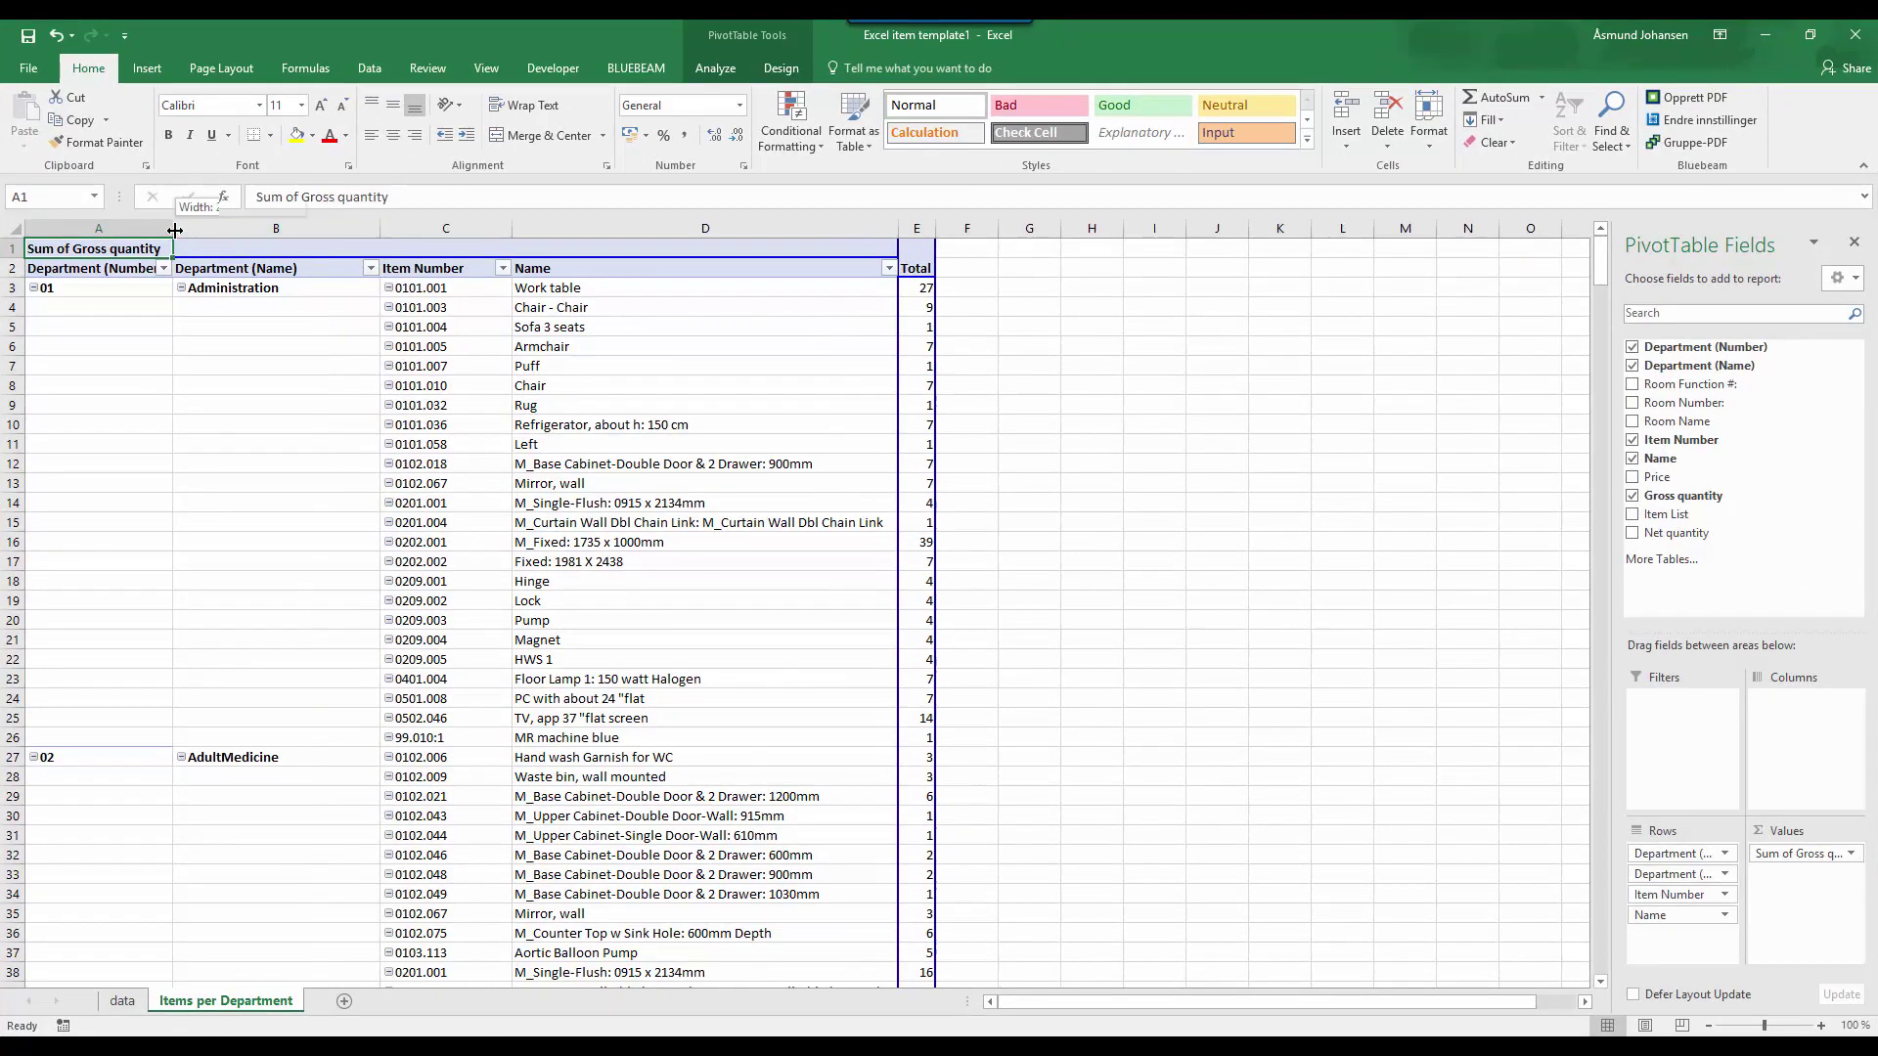
pyautogui.moveTo(176, 230); pyautogui.dragTo(211, 229)
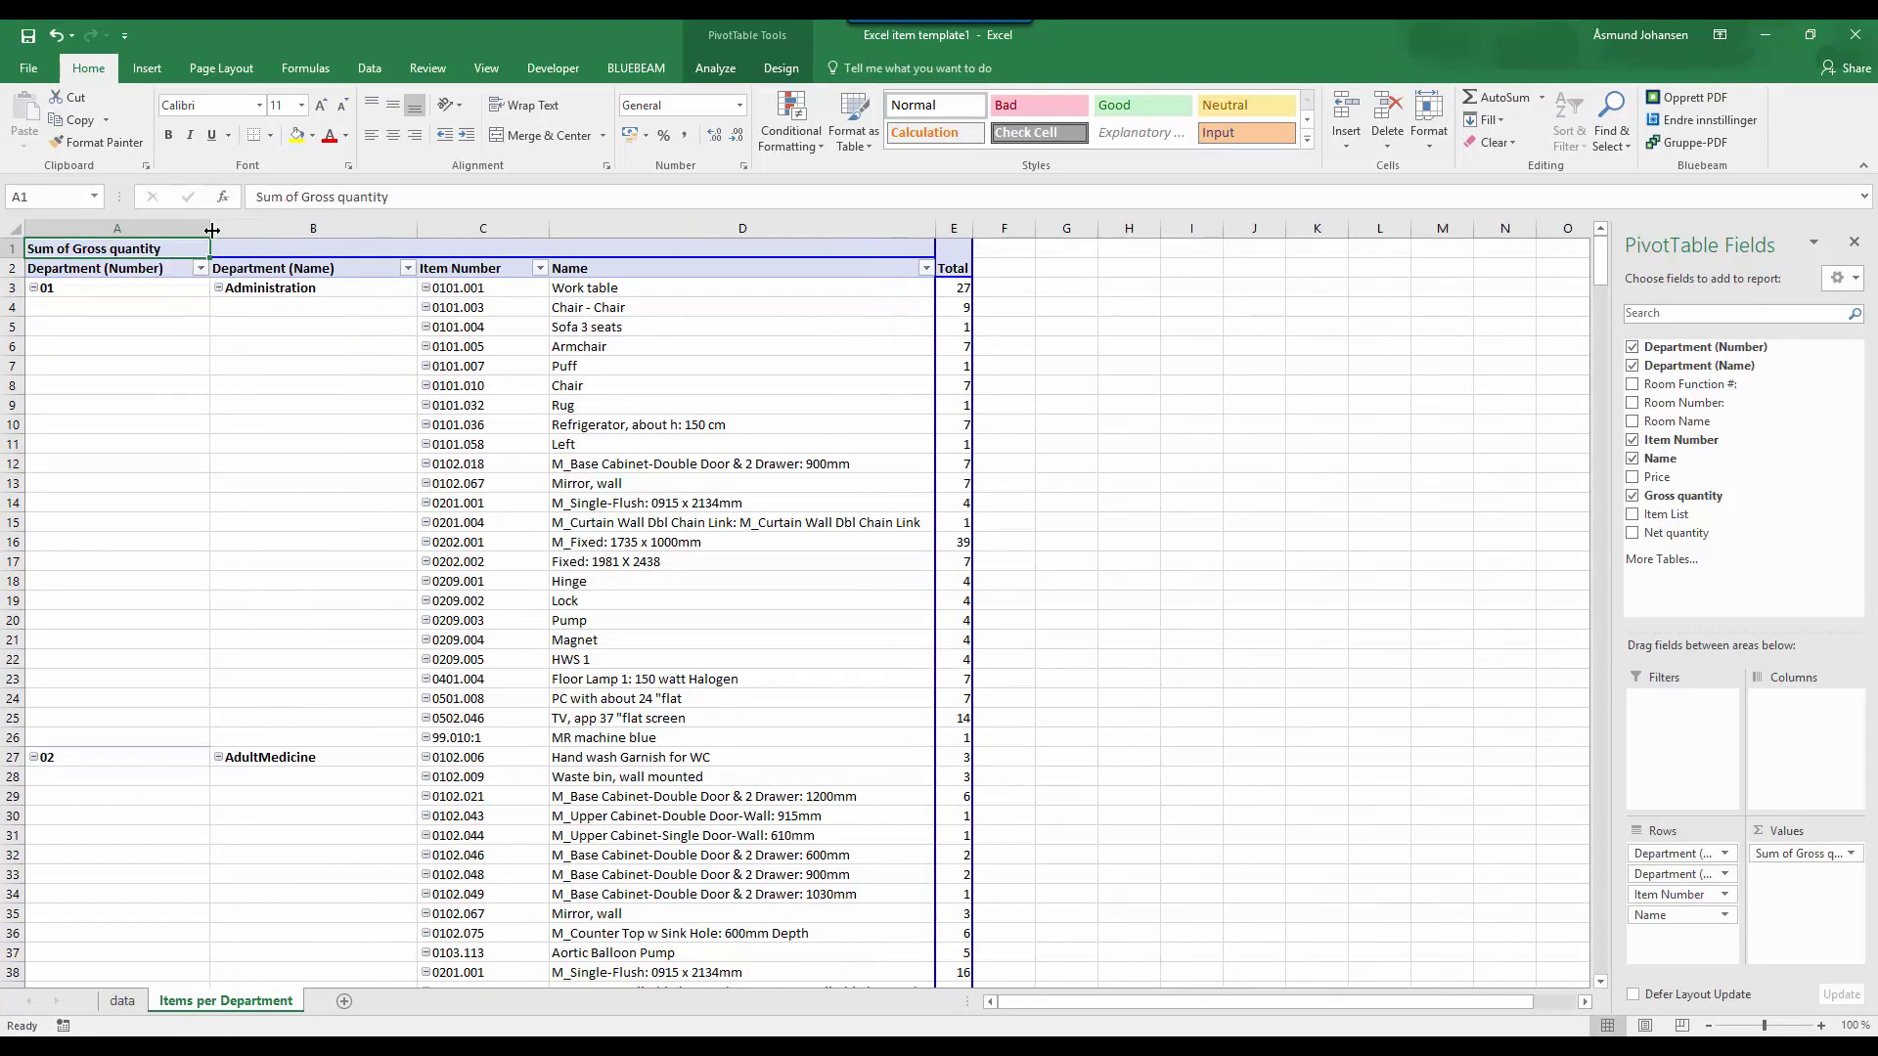